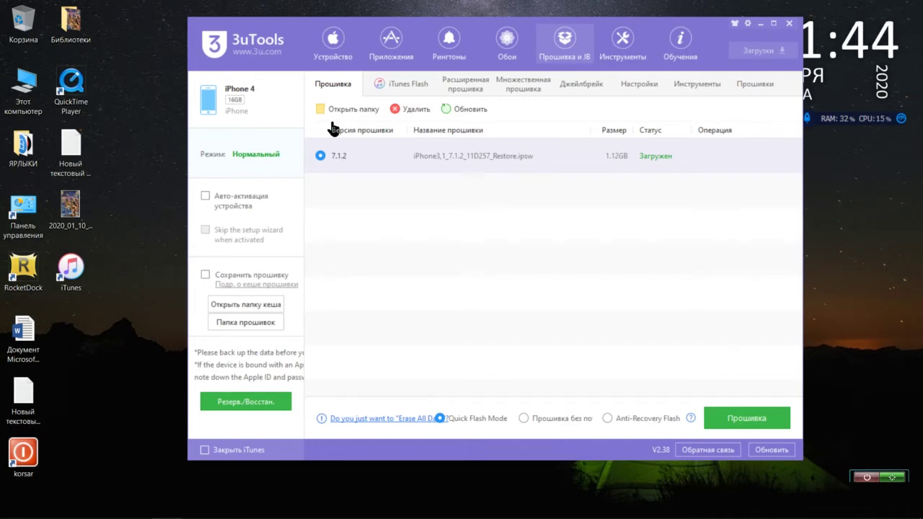
Open the program settings and review the photo, connection, firmware, proxy, Apple ID binding and general pages.
click(748, 26)
click(761, 42)
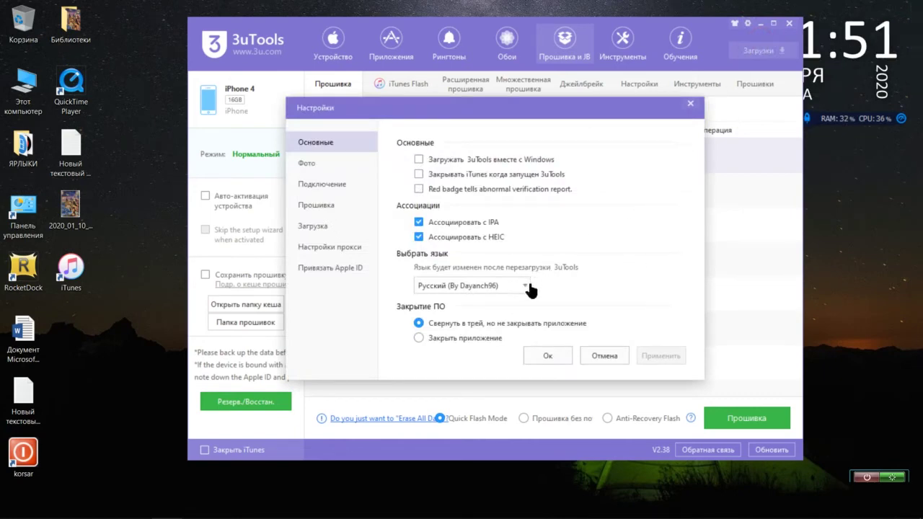
click(344, 164)
click(344, 187)
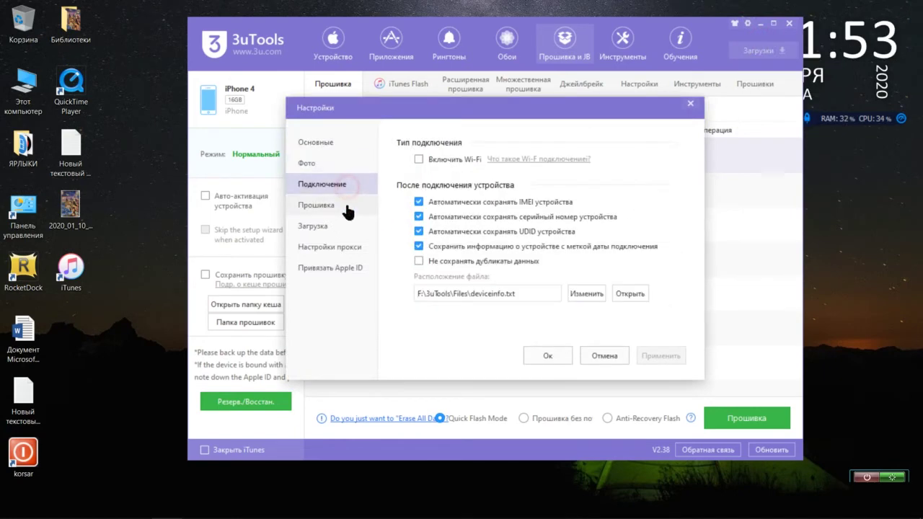
click(346, 208)
click(345, 246)
click(346, 266)
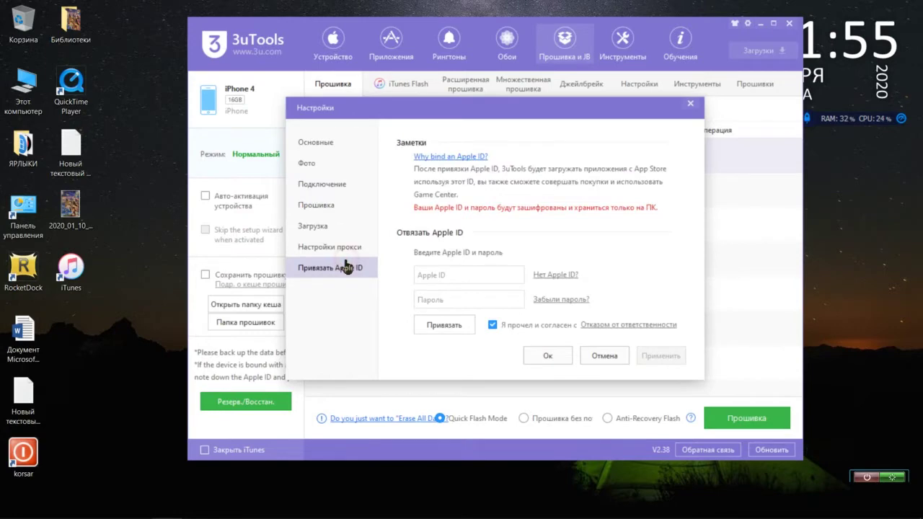
click(345, 205)
click(346, 189)
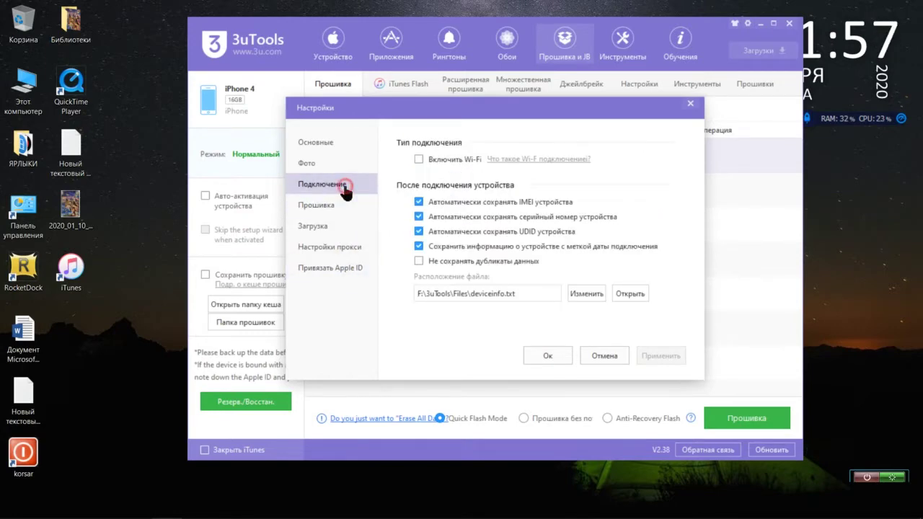
click(338, 163)
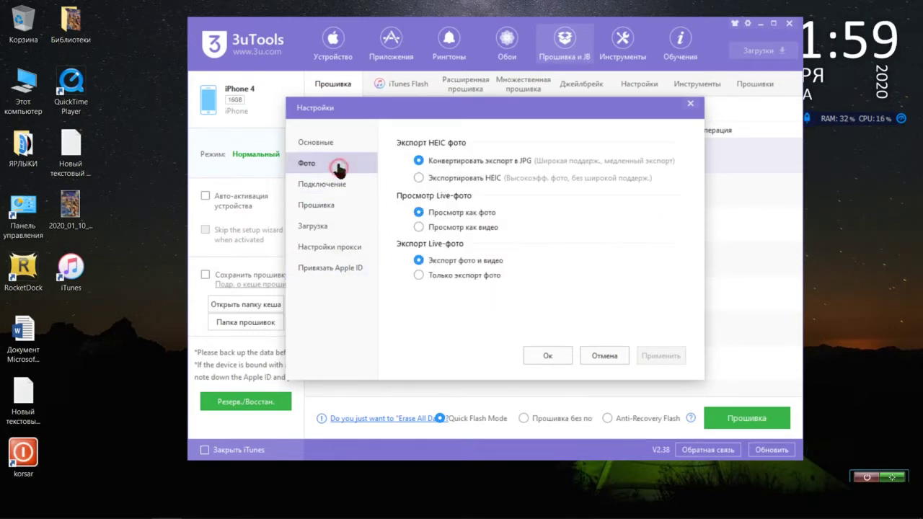
click(342, 144)
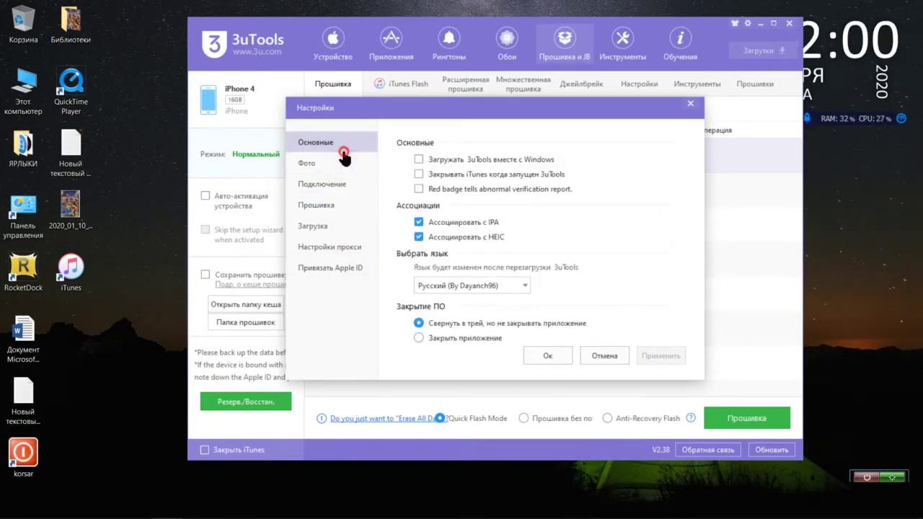
Try Nederlands (By Jaap Kramer) as the interface language, set it back to Русский (By Dayanch96), and apply the settings.
click(524, 286)
click(505, 391)
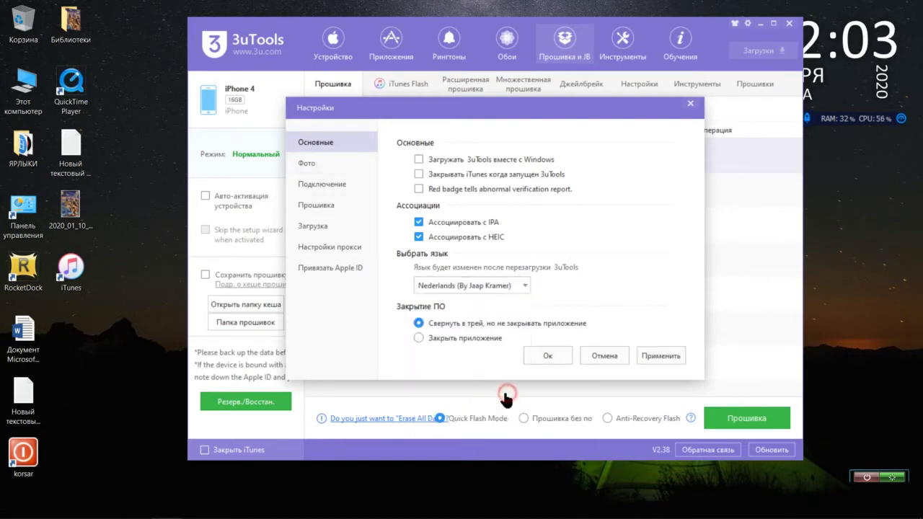
click(528, 287)
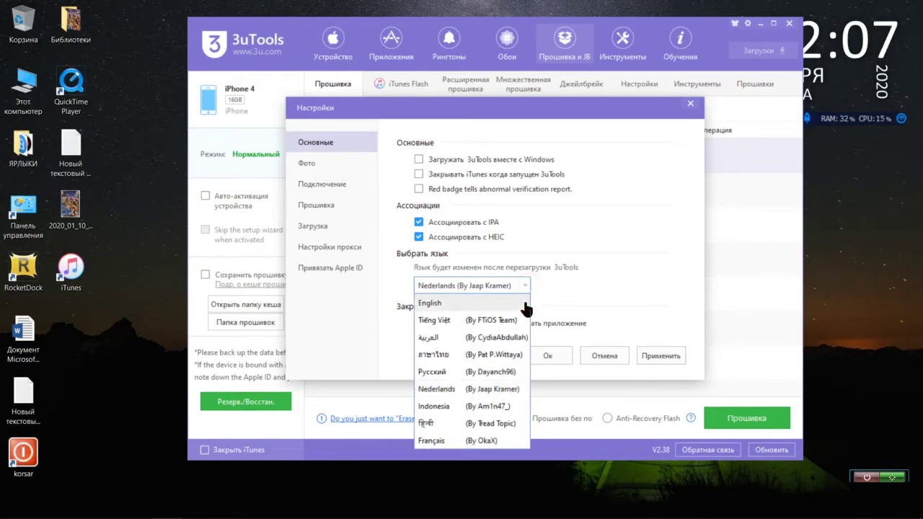
click(514, 372)
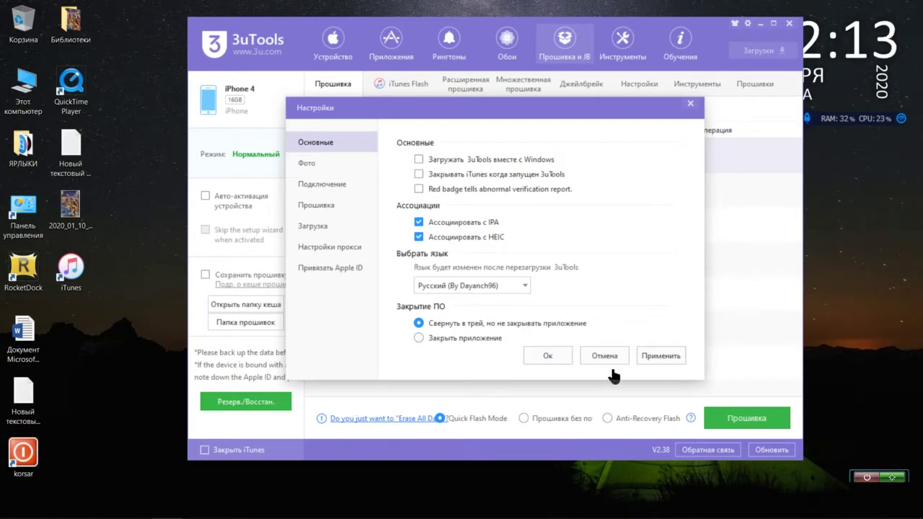
click(655, 354)
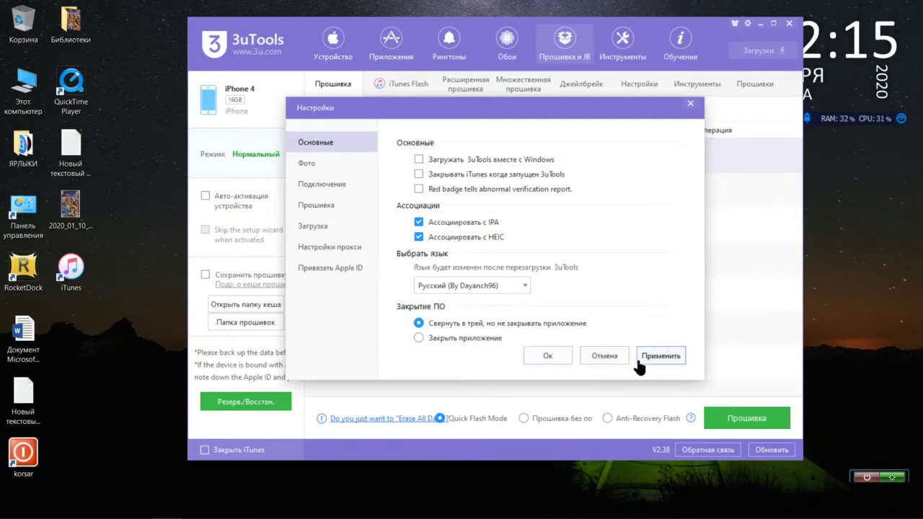
click(656, 354)
click(542, 356)
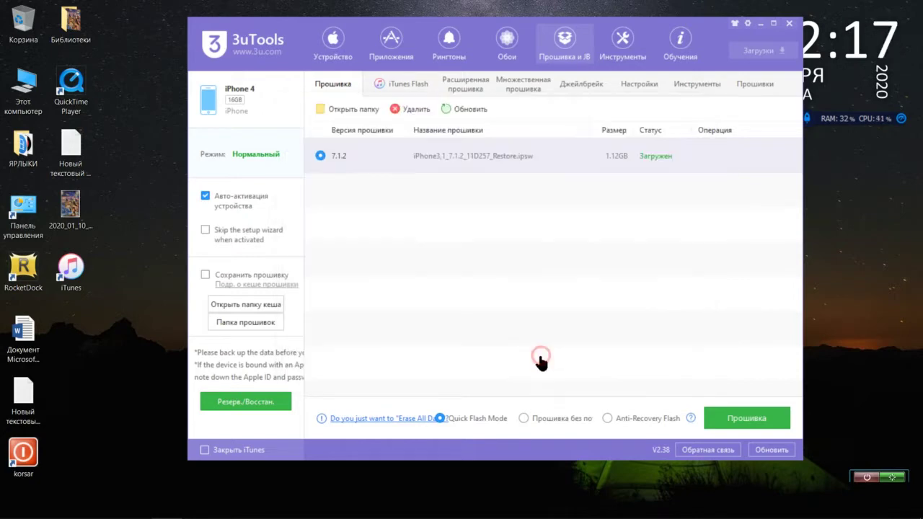
View the connected iPhone 4's device information page.
click(206, 106)
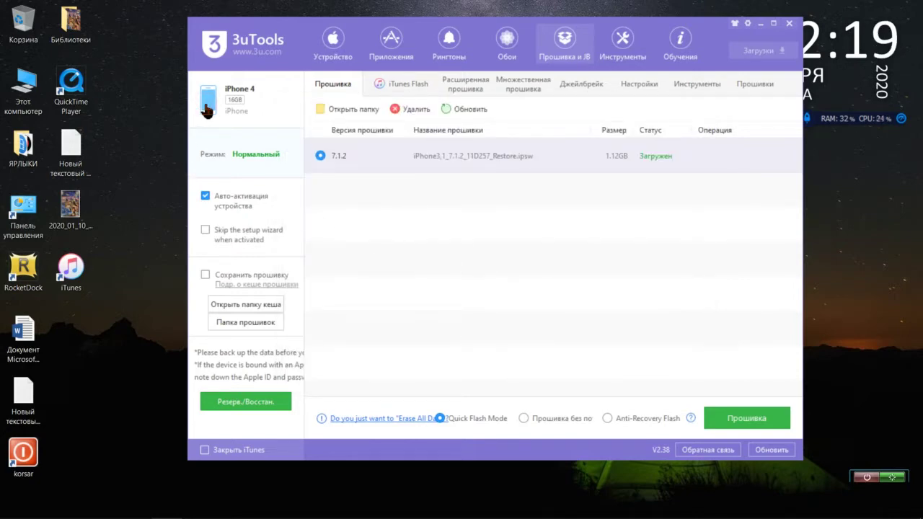
click(322, 63)
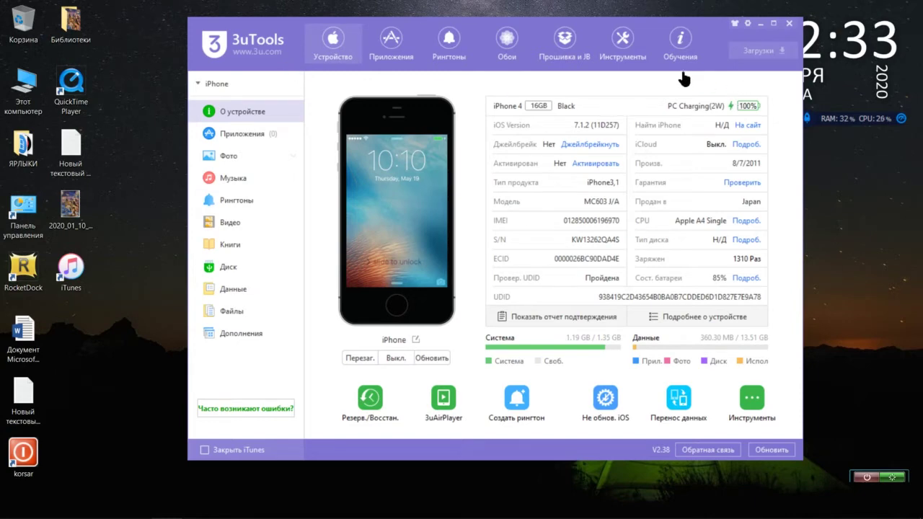
Try to open the VirtualLocation tool and activate the device, then dismiss the activation choice.
click(630, 57)
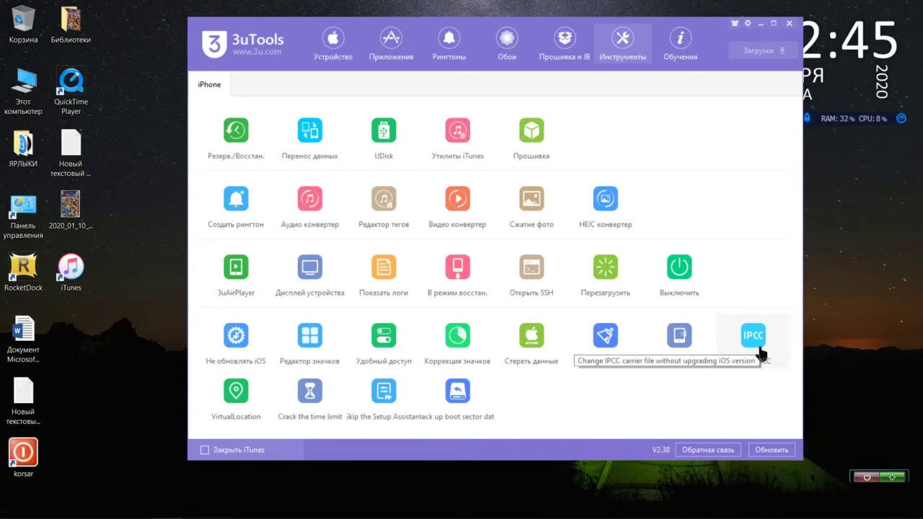
click(240, 410)
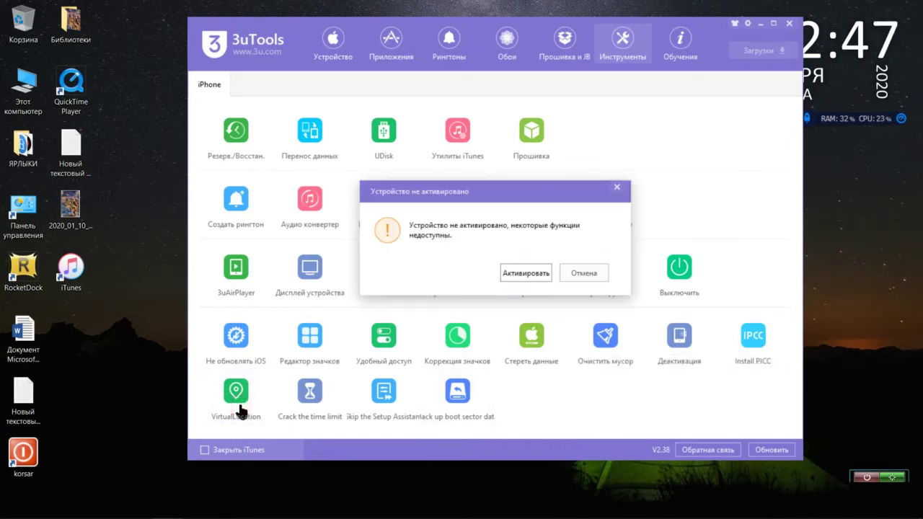
click(526, 273)
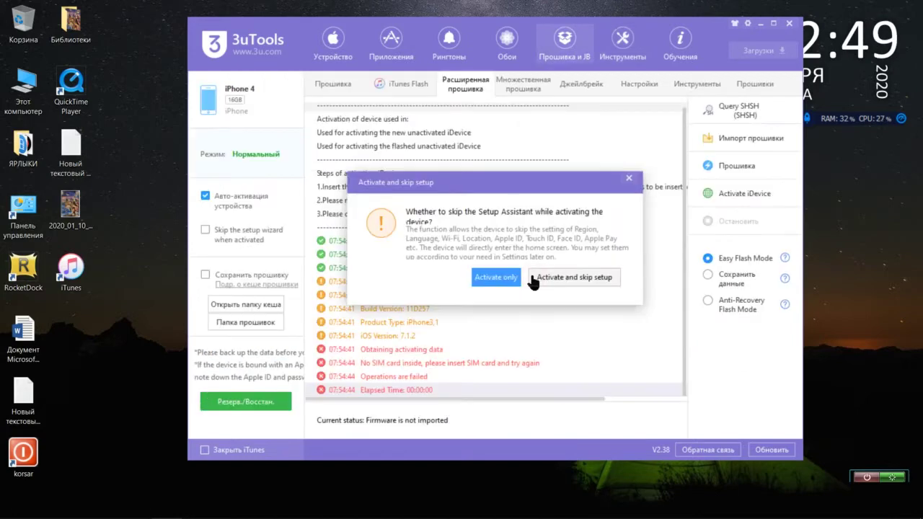
click(627, 181)
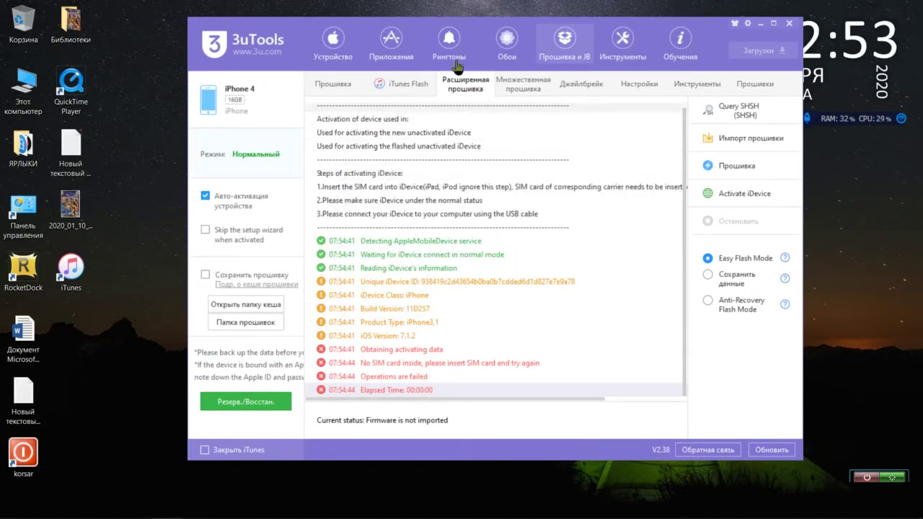
Look at the Crack the time limit and Skip the Setup Assistant tools, dismissing the dialog of each.
click(630, 55)
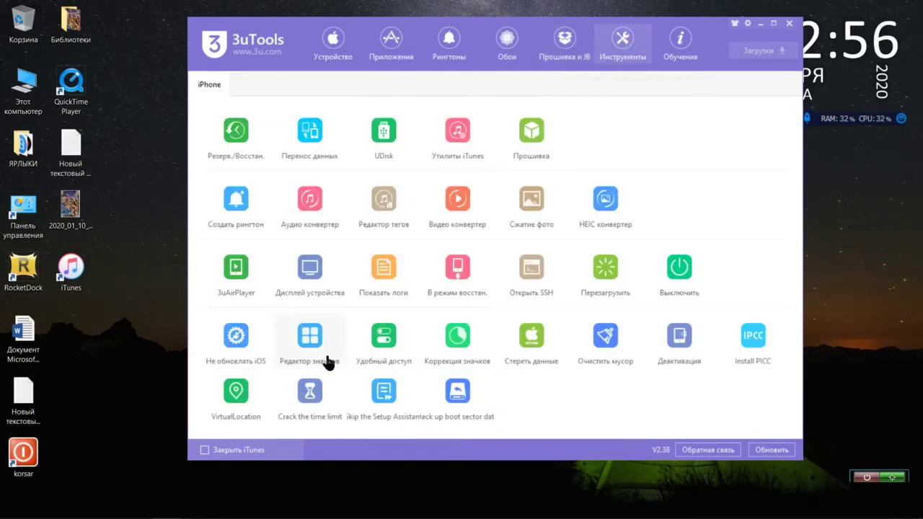
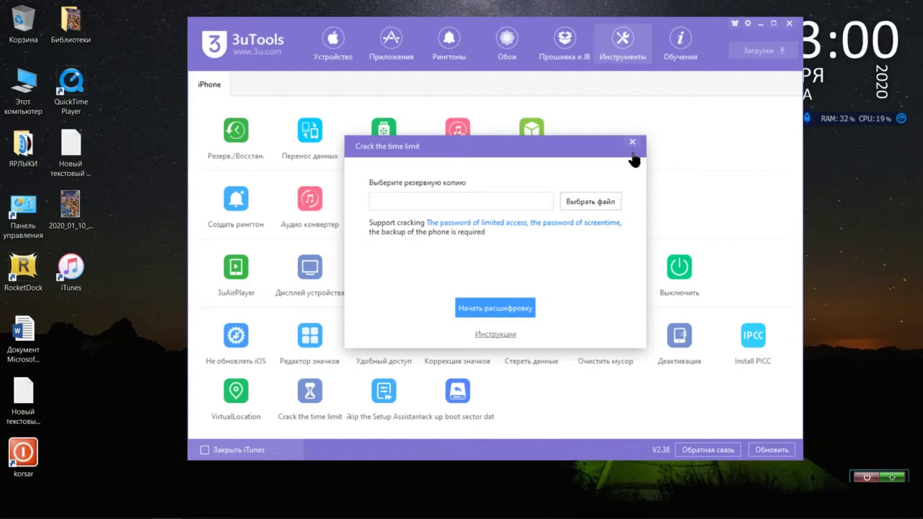
click(635, 144)
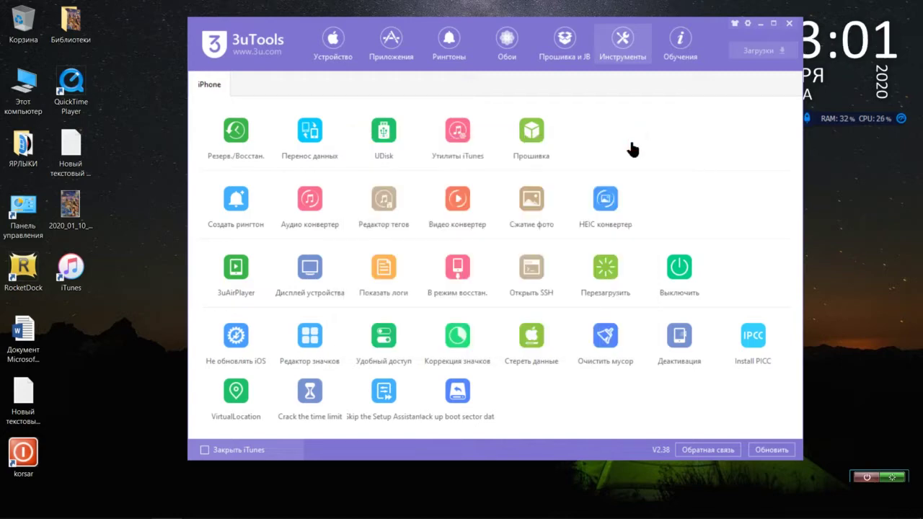
click(388, 394)
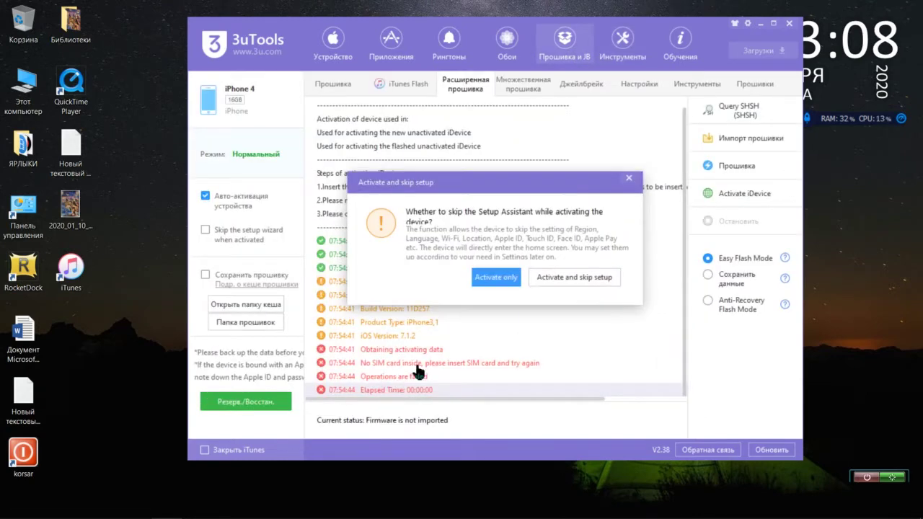
click(629, 178)
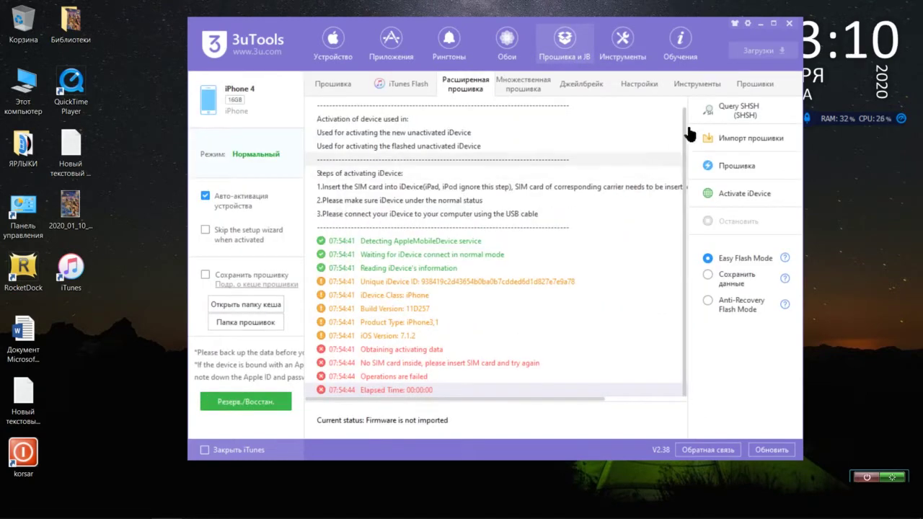
Export the iPhone's hardware details as a text file from the boot data backup tool, and close the tool and the file.
click(623, 43)
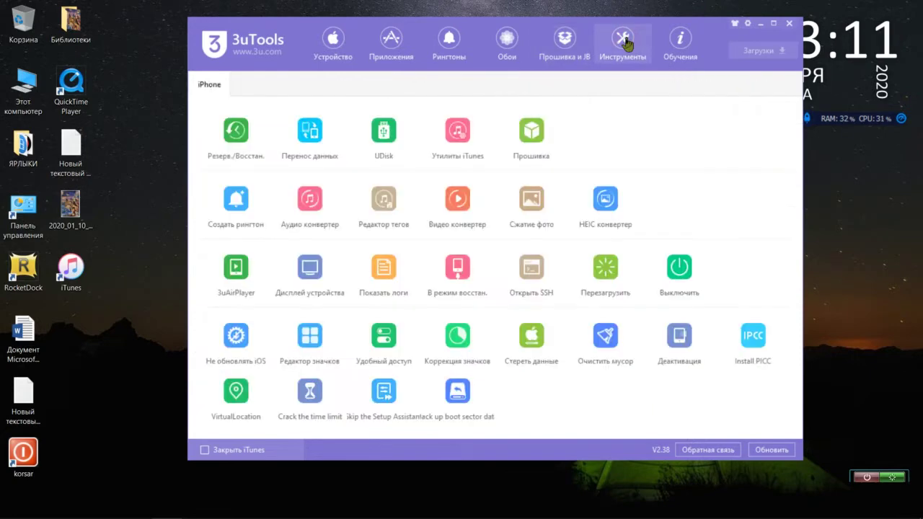
click(440, 404)
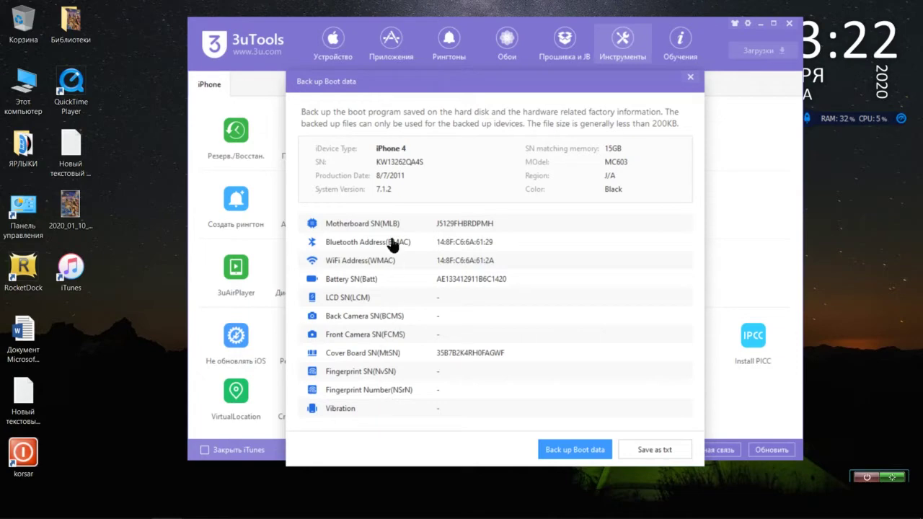
click(644, 457)
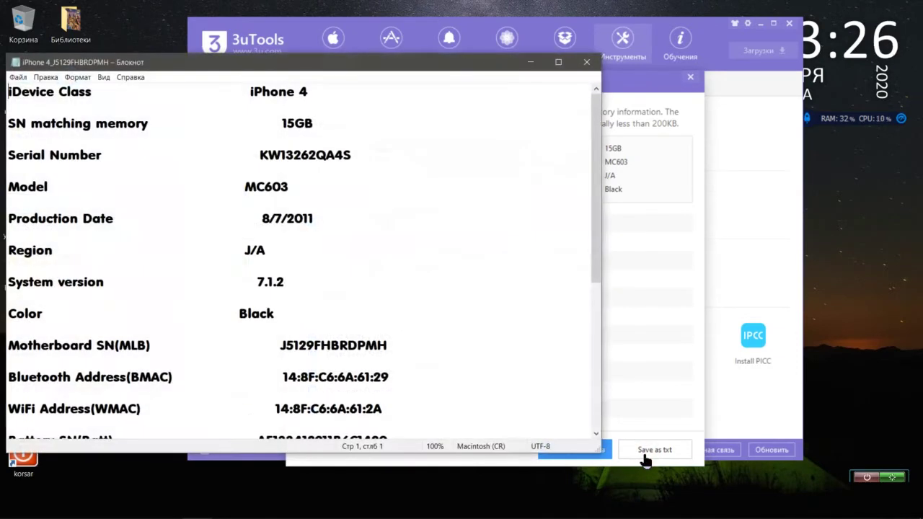
click(587, 51)
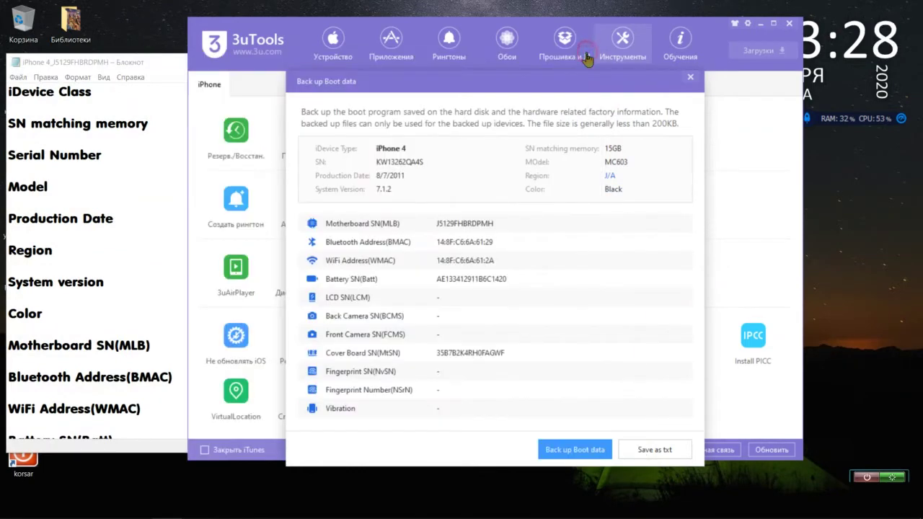
click(690, 79)
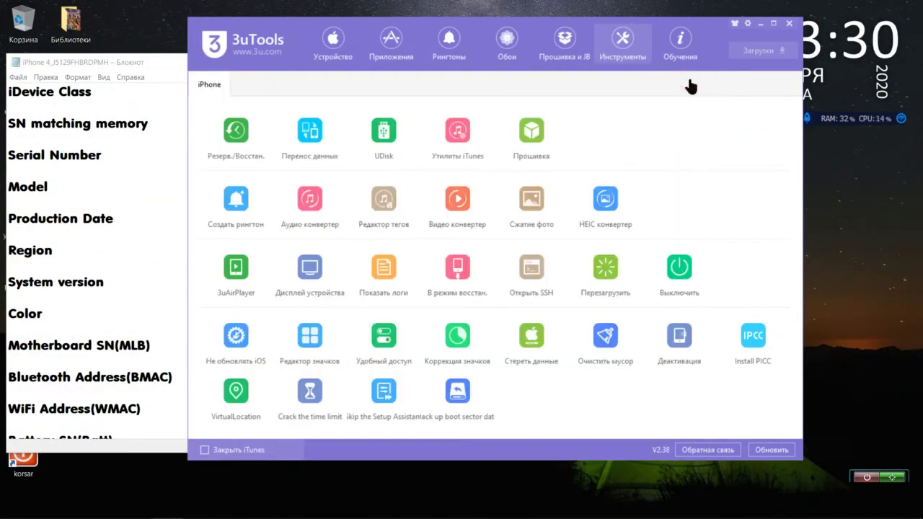
click(160, 78)
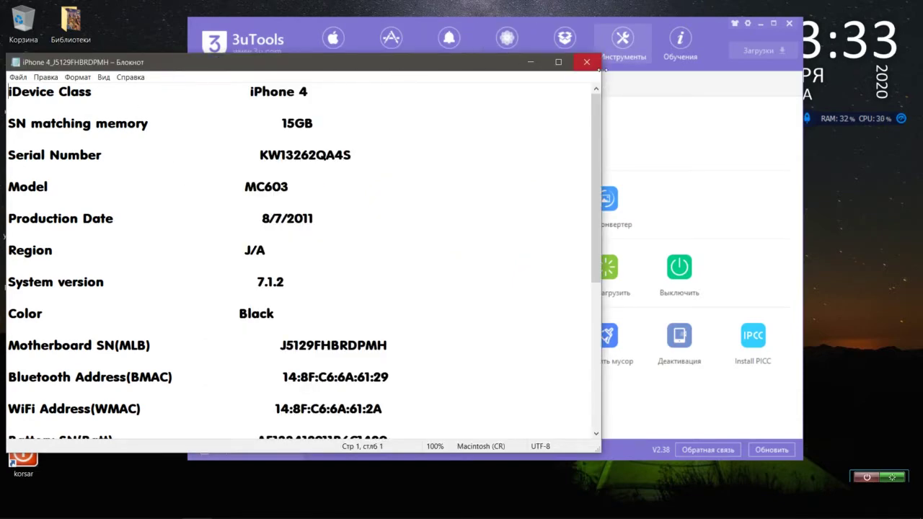
click(596, 65)
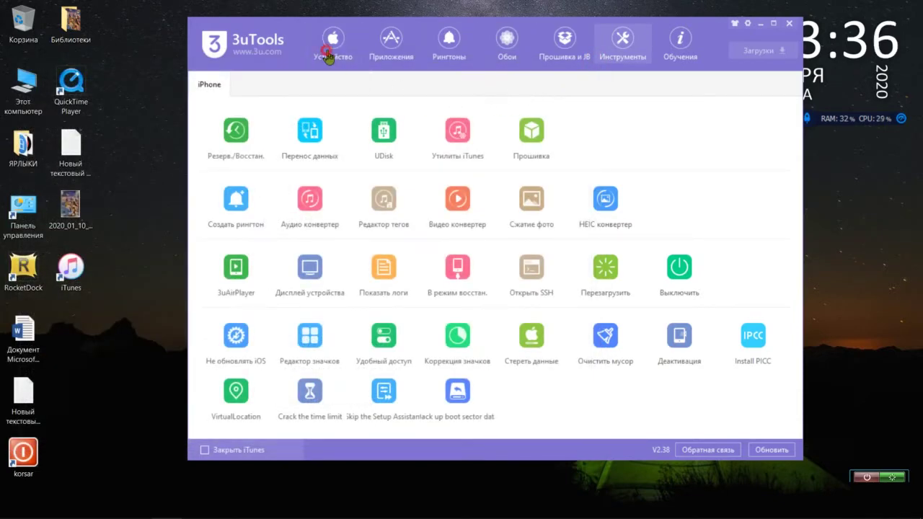
Return to the device information page and try to open the iPhone's applications list, declining the offer to activate.
click(332, 62)
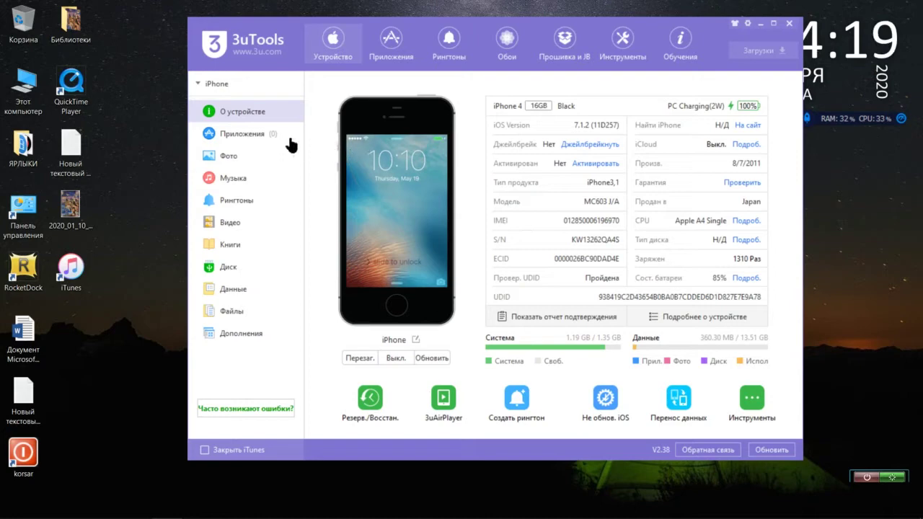
click(264, 136)
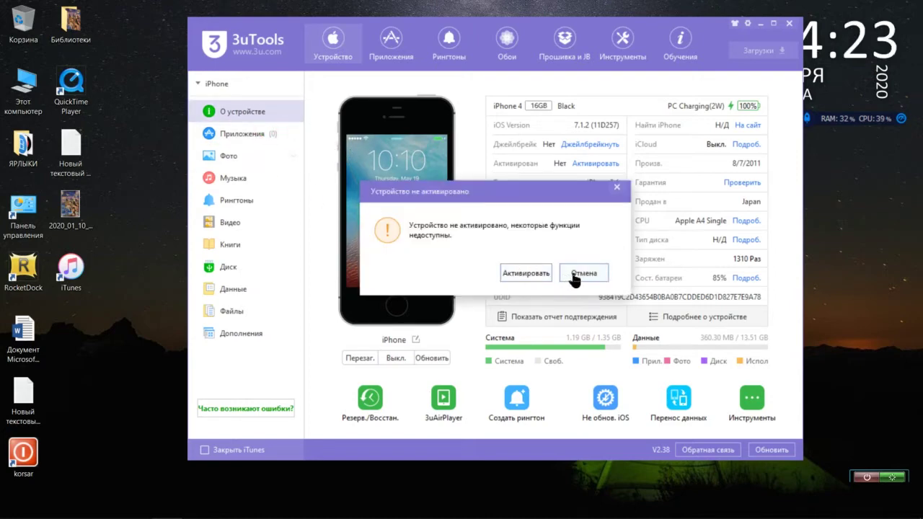
click(576, 275)
click(255, 143)
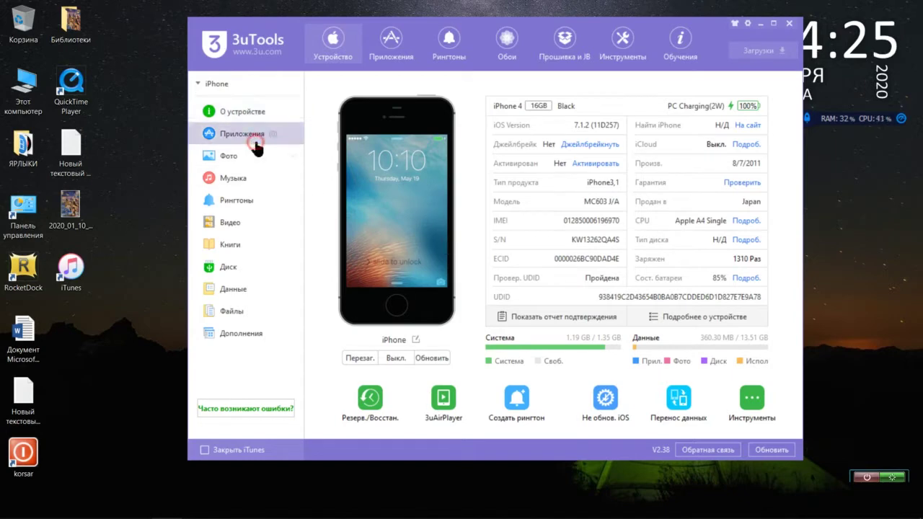
click(569, 272)
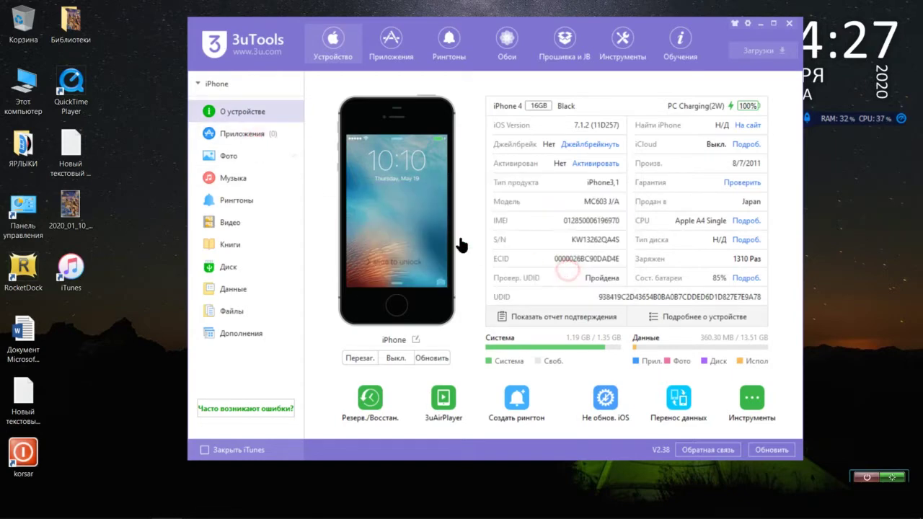
View the iPhone's Camera Roll and Photo Library albums.
click(209, 157)
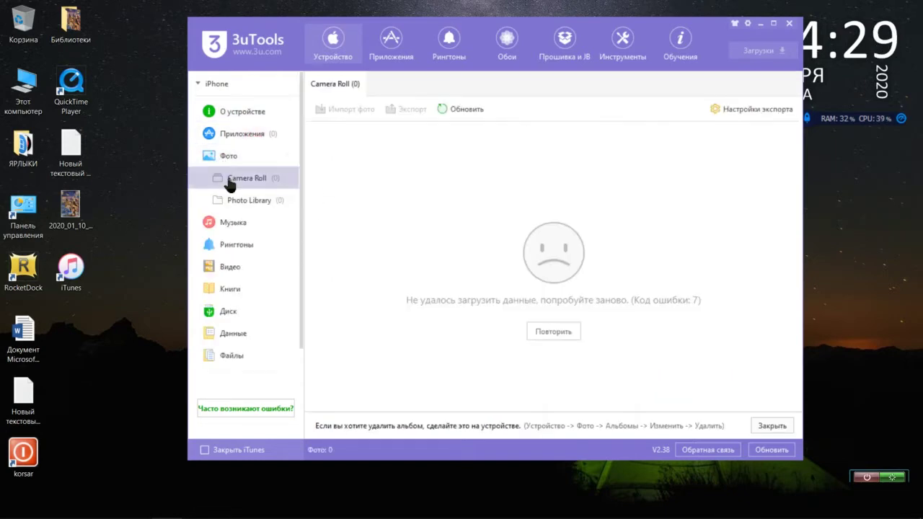
click(231, 183)
click(244, 202)
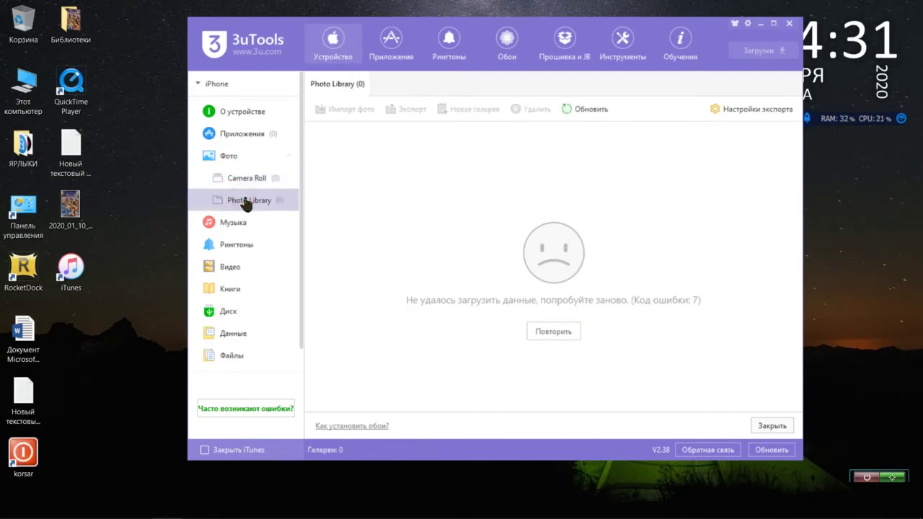
Recheck the iPhone's two photo albums, ending in Photo Library, and reposition the program window on the desktop.
click(252, 183)
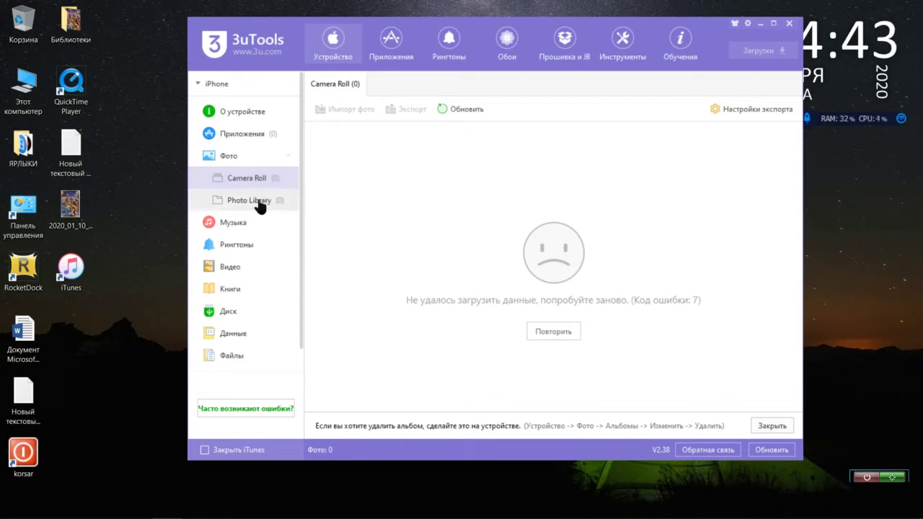
click(253, 201)
click(254, 189)
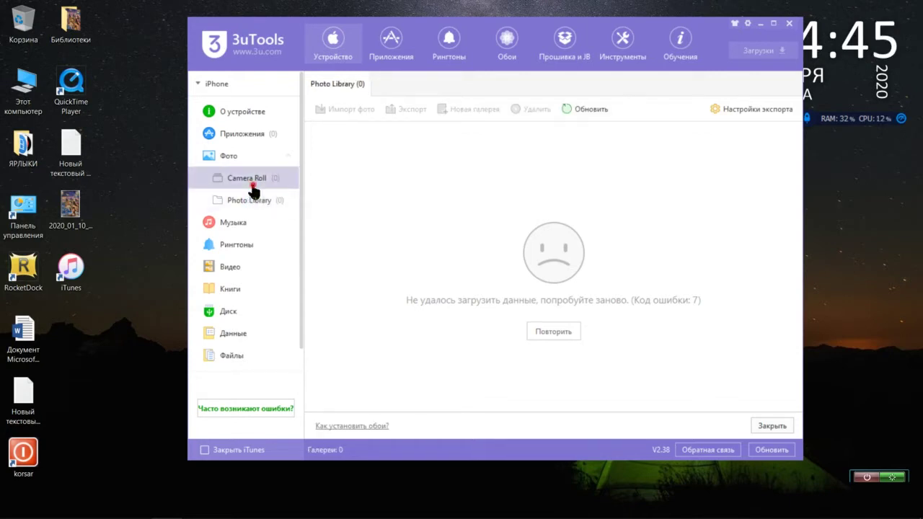
drag(298, 32, 262, 52)
click(215, 223)
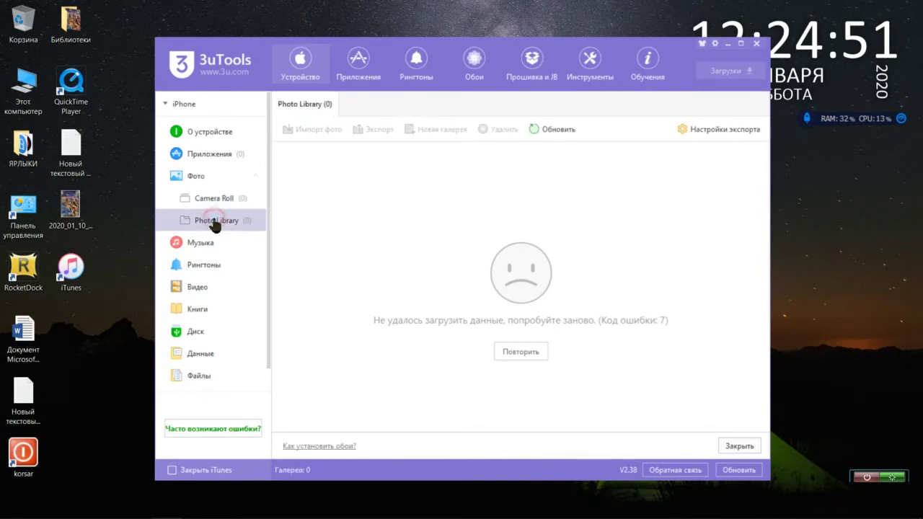
Look through the iPhone's music, ringtones and video sections, declining the offered device restart.
click(215, 244)
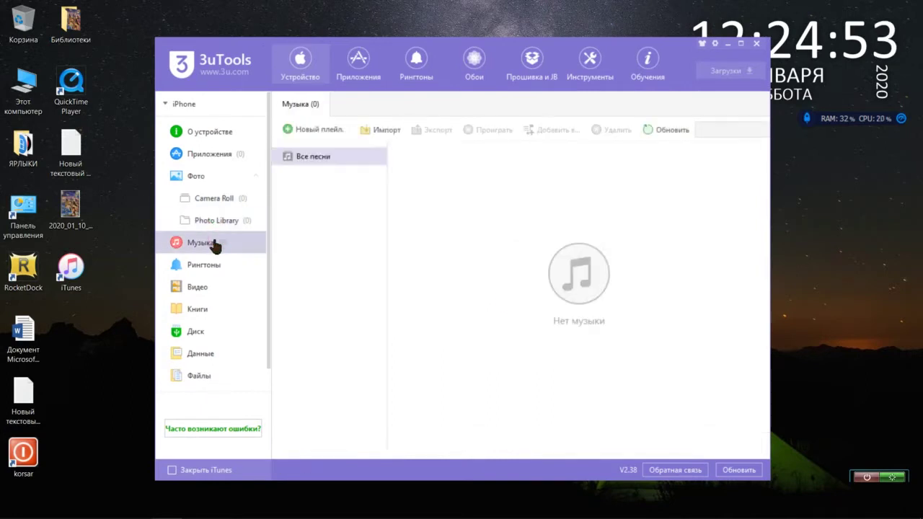
click(226, 265)
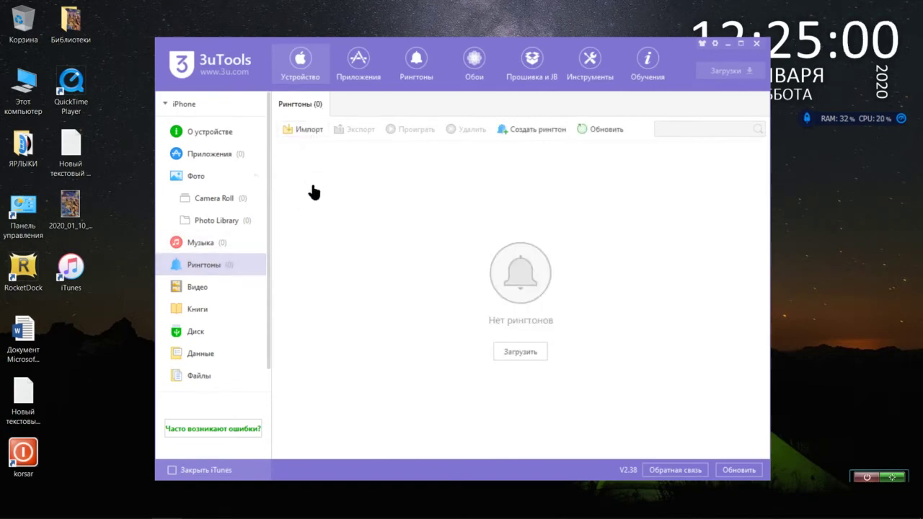
click(192, 292)
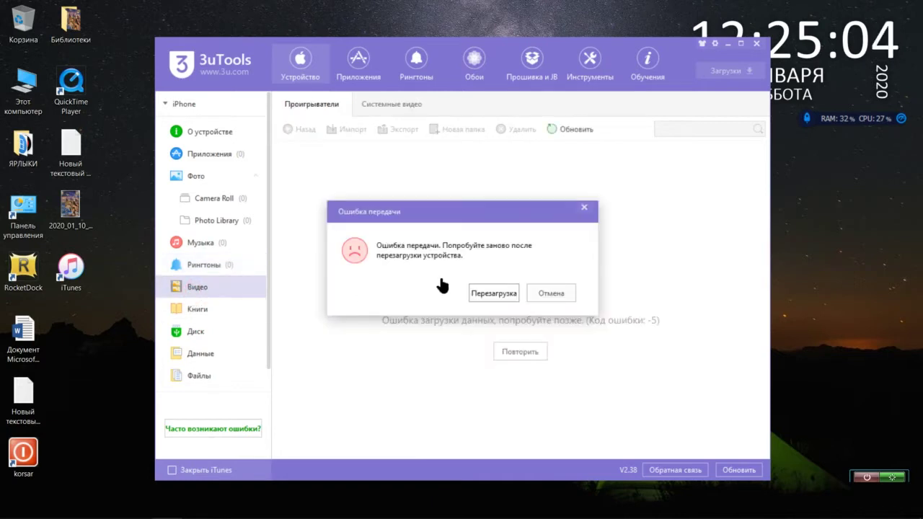
click(563, 296)
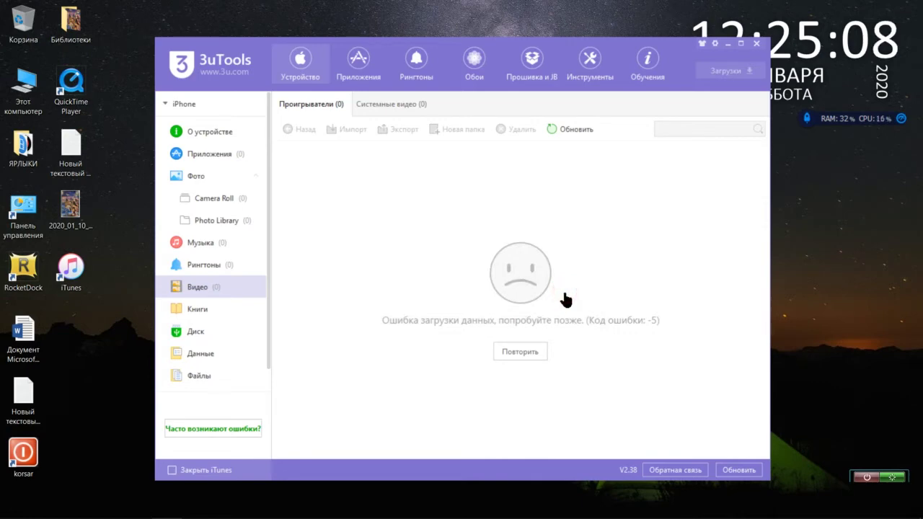
View the iPhone's disk storage and try to open its books and data sections, declining activation each time.
click(217, 311)
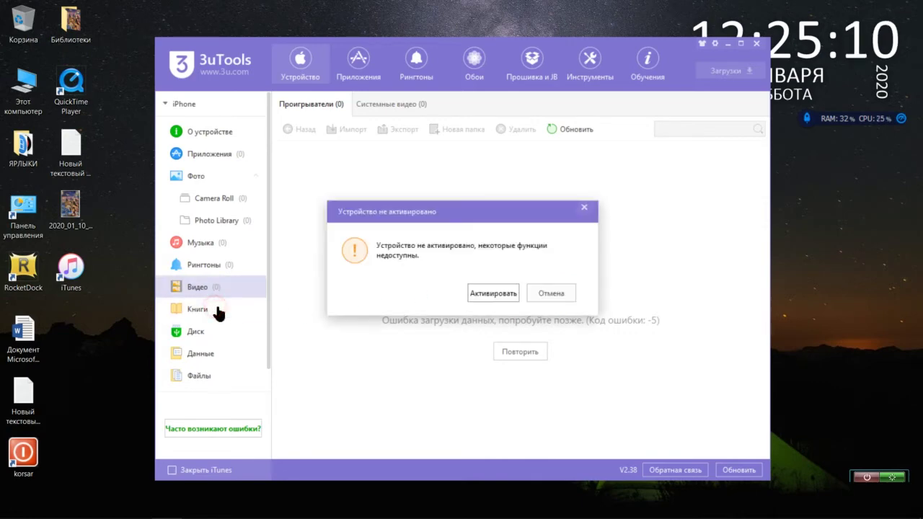
click(551, 293)
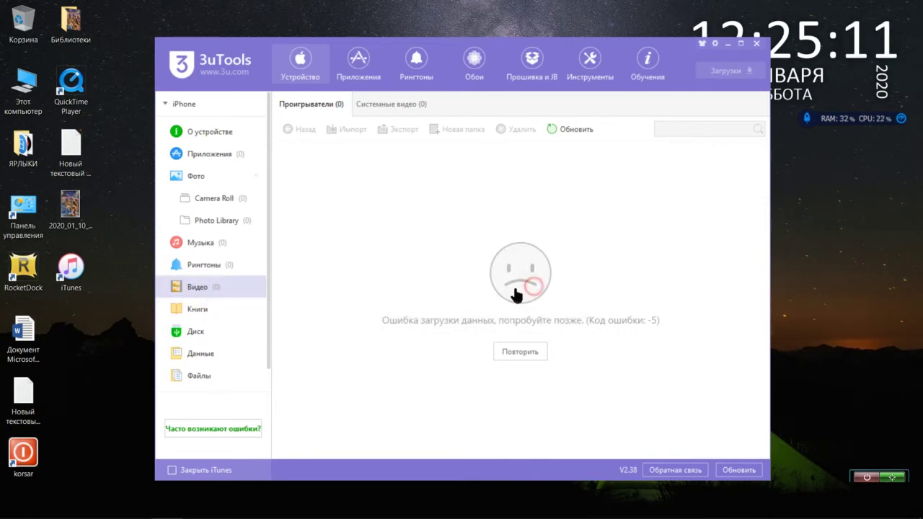
click(197, 332)
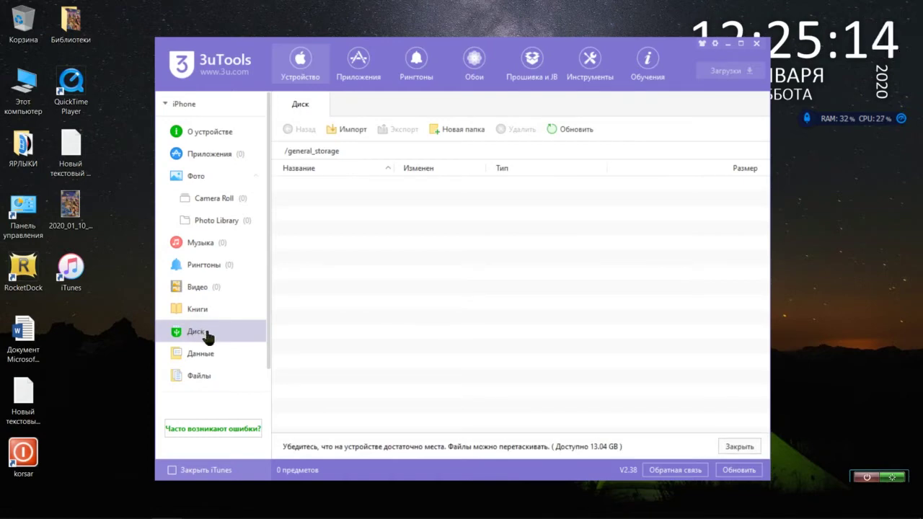
click(211, 355)
click(208, 331)
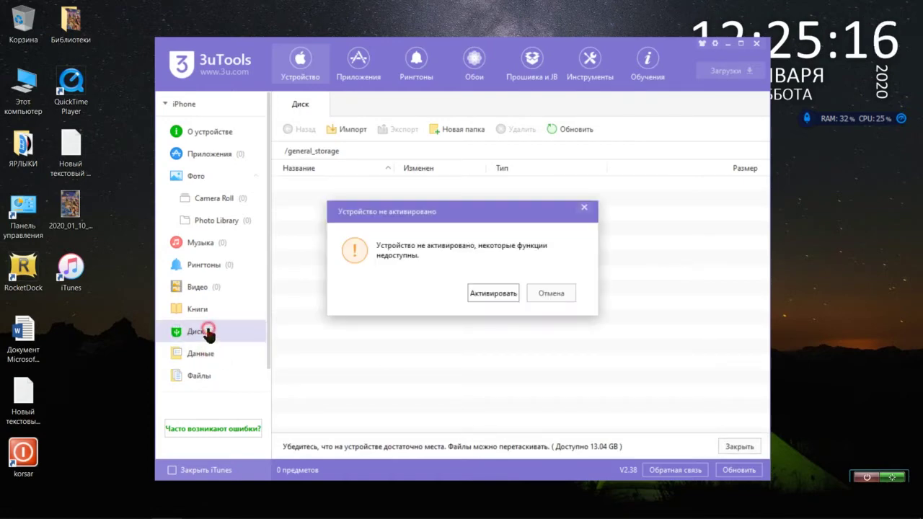
click(543, 293)
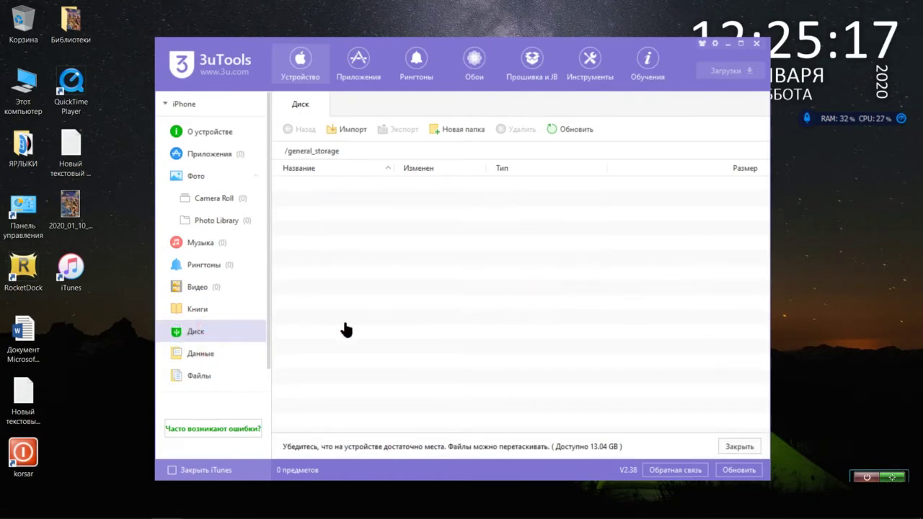
click(209, 334)
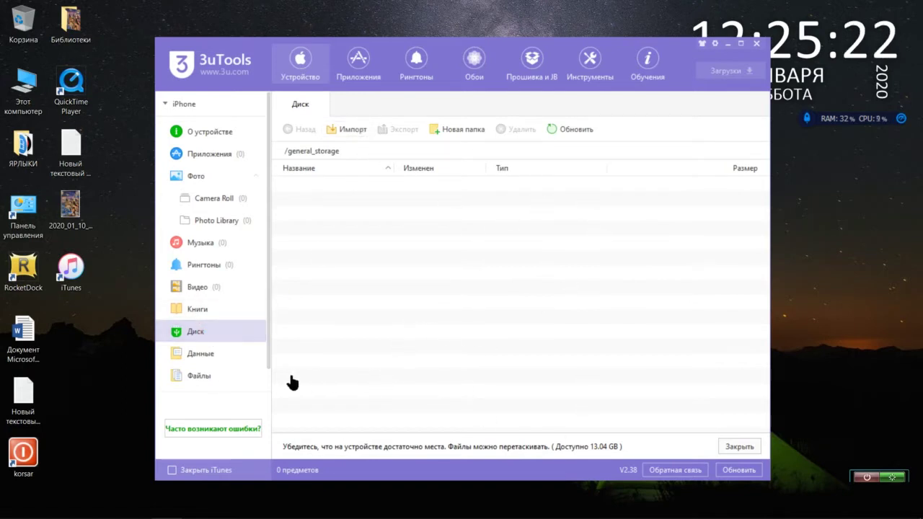
click(201, 355)
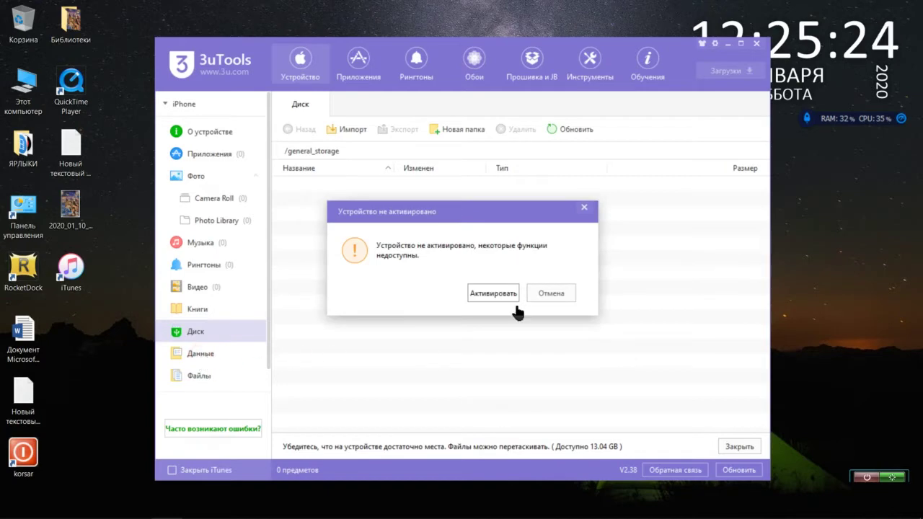
click(546, 297)
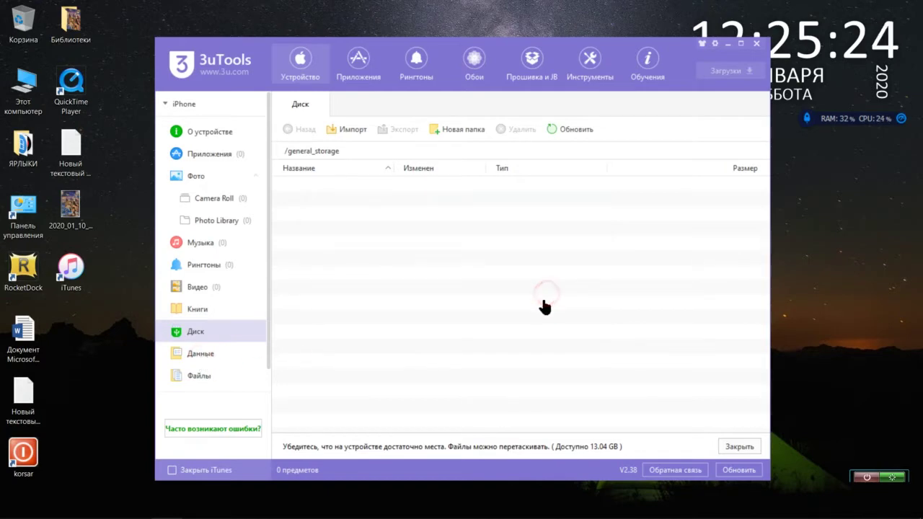
Look into the DCIM folder in the iPhone's file system and return to the device information page.
click(233, 377)
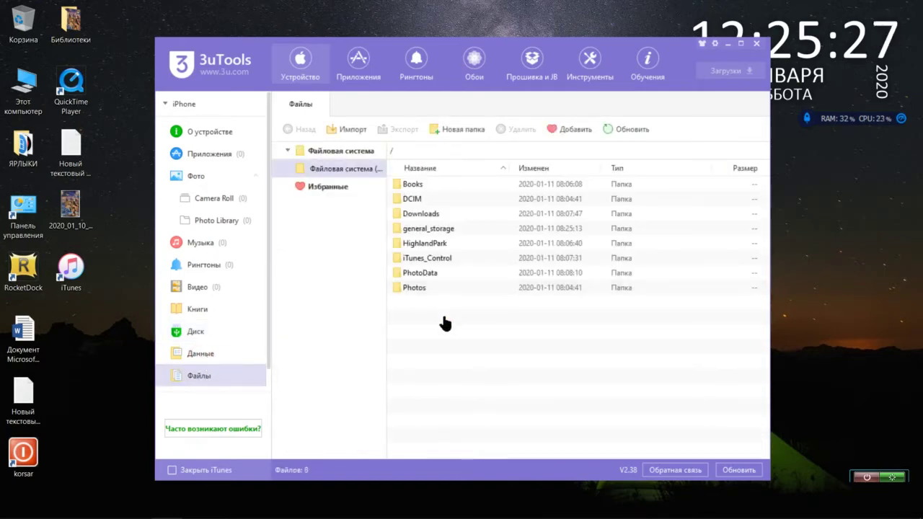
drag(418, 306, 462, 173)
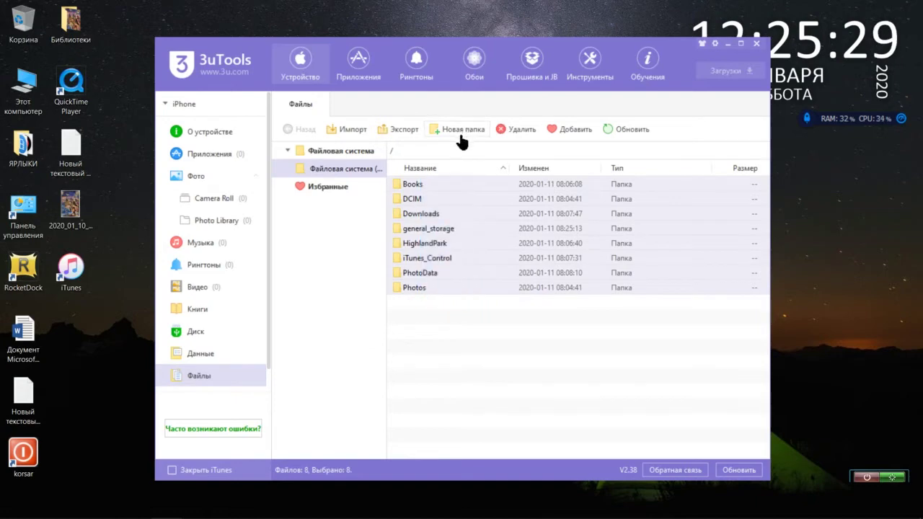
click(461, 321)
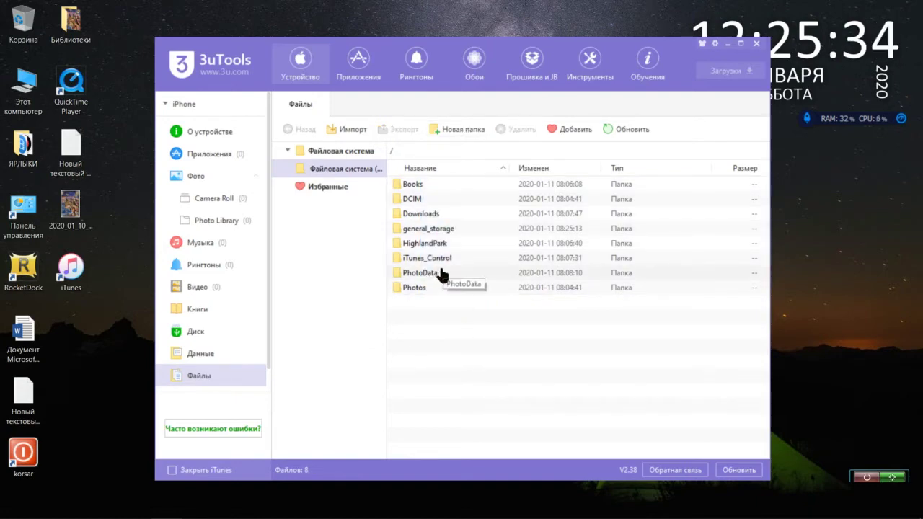
double_click(434, 202)
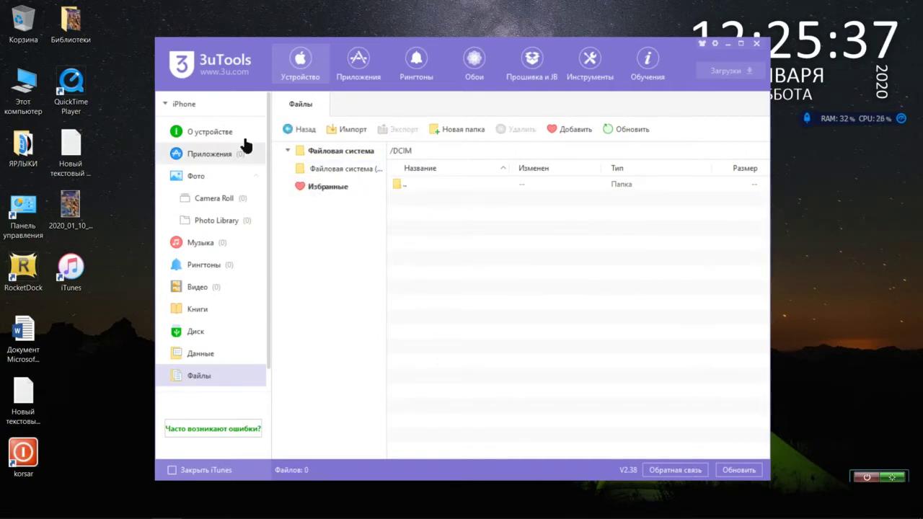
click(168, 106)
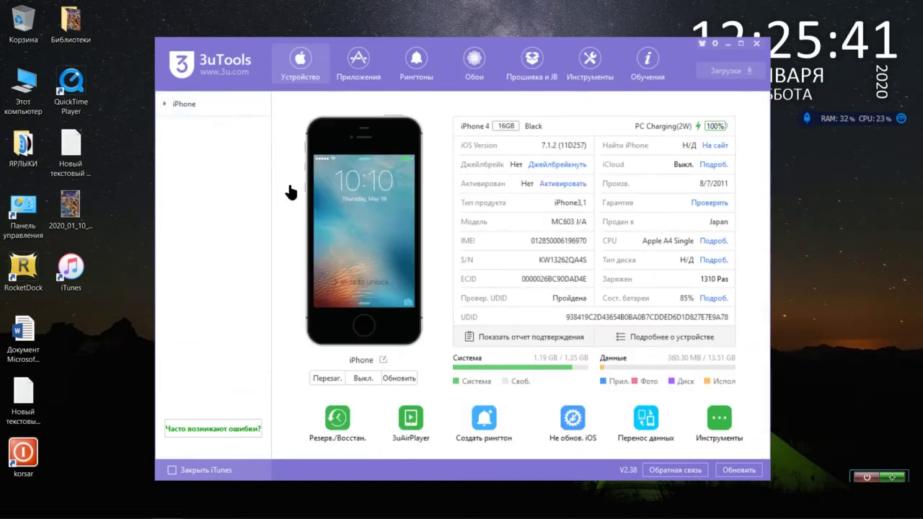
click(165, 105)
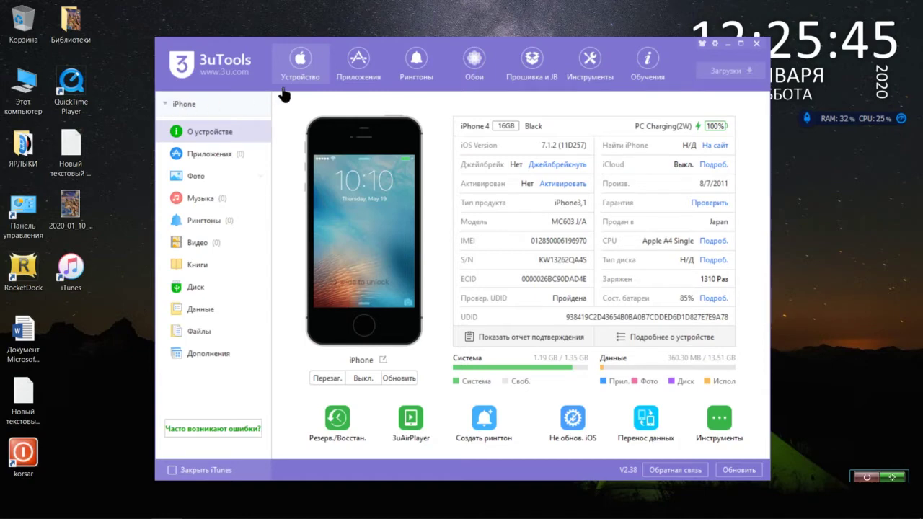
Browse the featured iPhone apps offered for installation in the app catalogue.
click(350, 79)
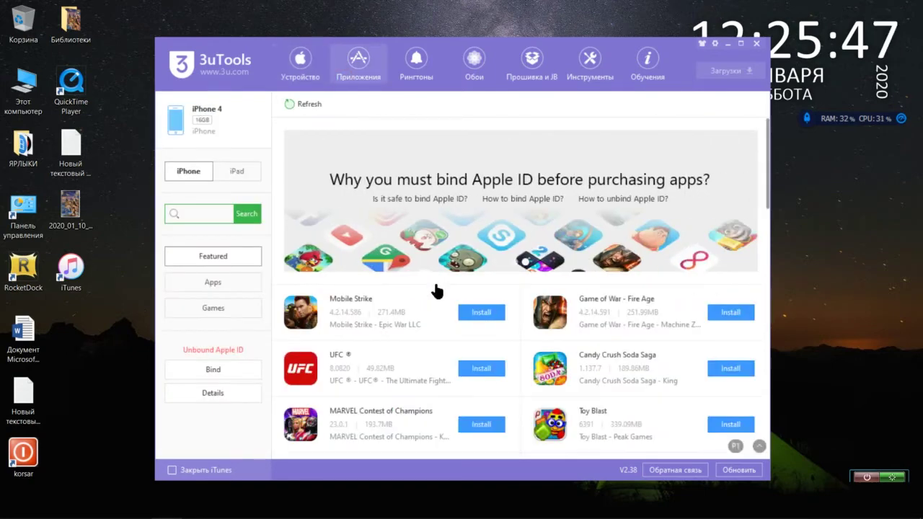
scroll(438, 288, down, 9)
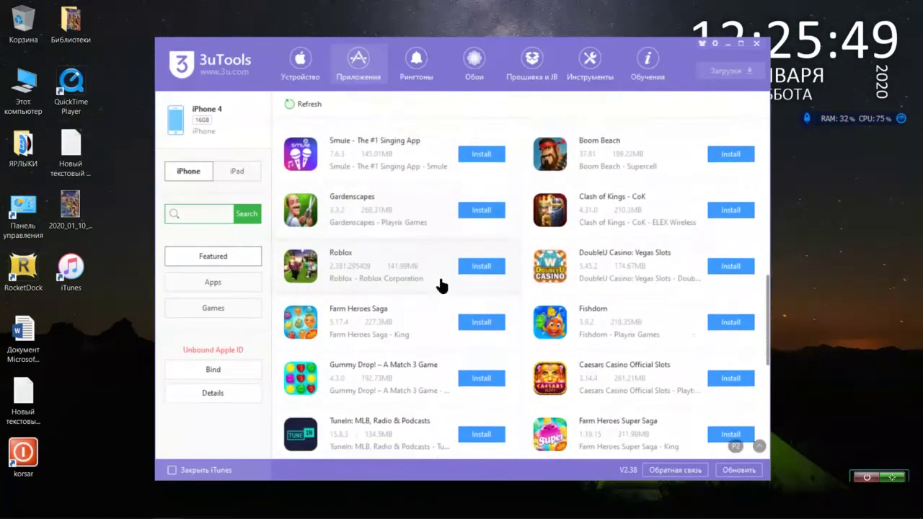
scroll(440, 283, down, 3)
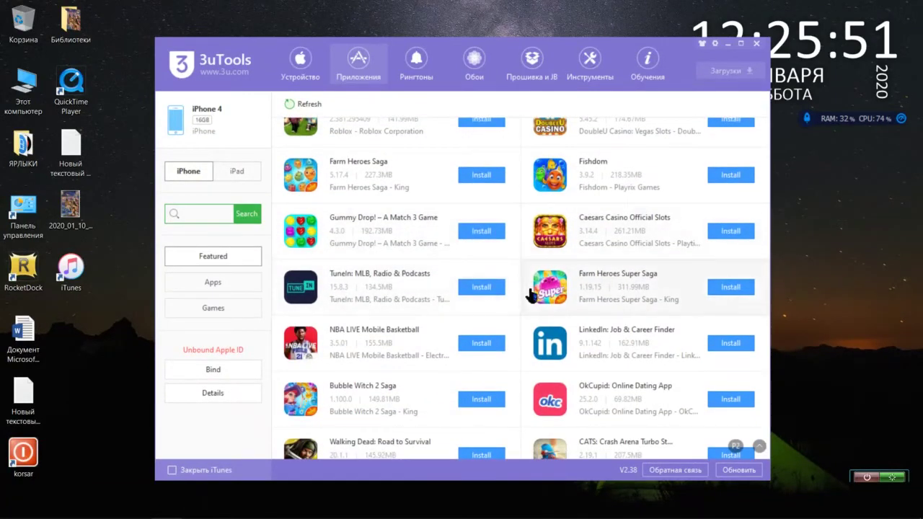
scroll(531, 294, down, 4)
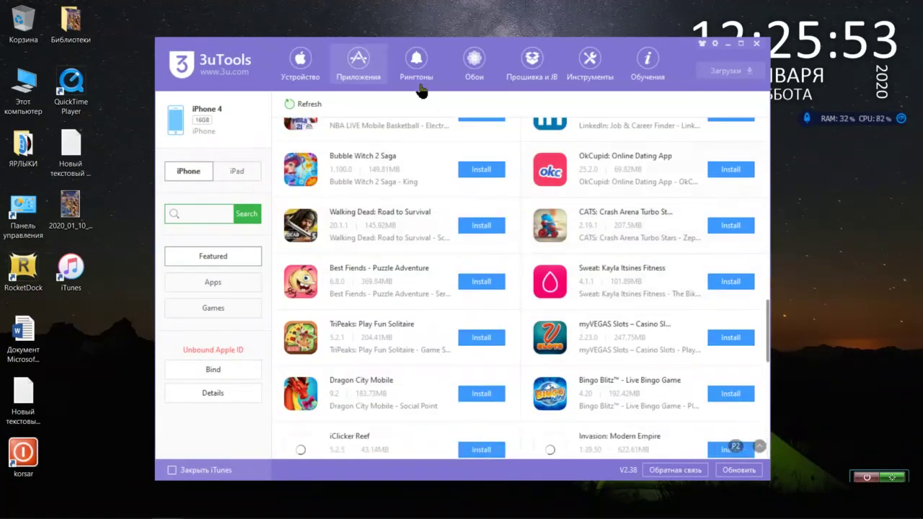
Preview the ringtones "OneRepublic, Logic - Start Again" and "End of the World, EPIK HIGH - Sleeping Beauty" in the online ringtone catalogue.
click(419, 86)
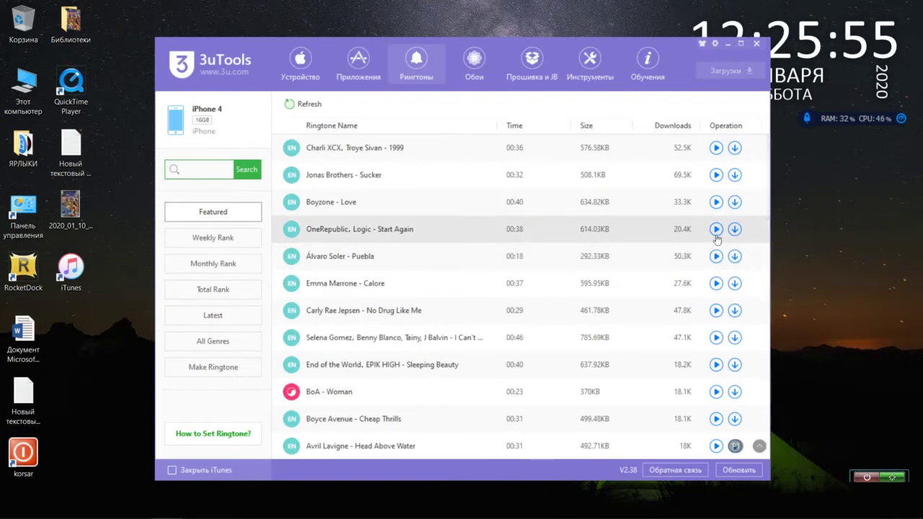
click(716, 235)
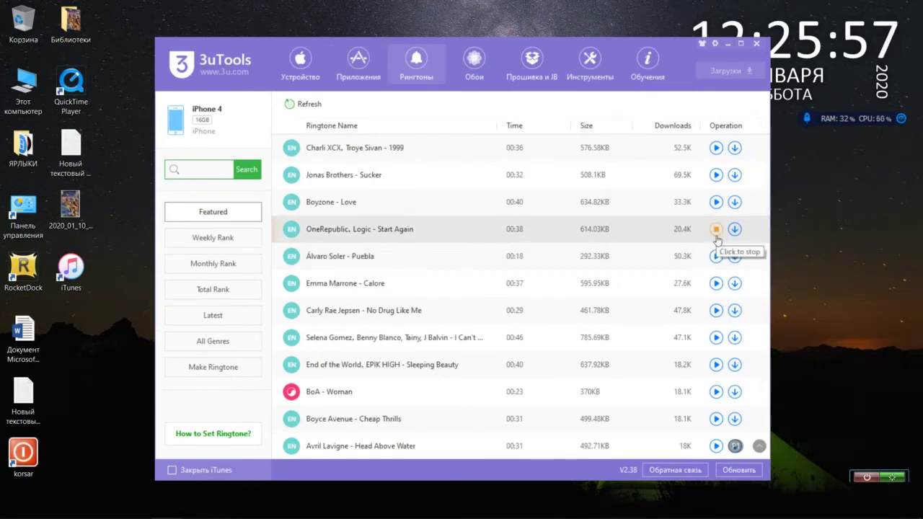
click(716, 233)
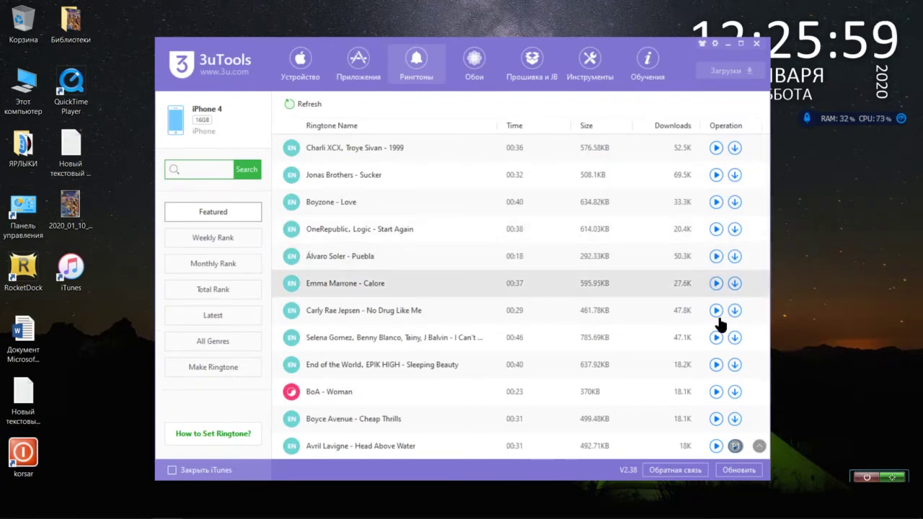
click(716, 371)
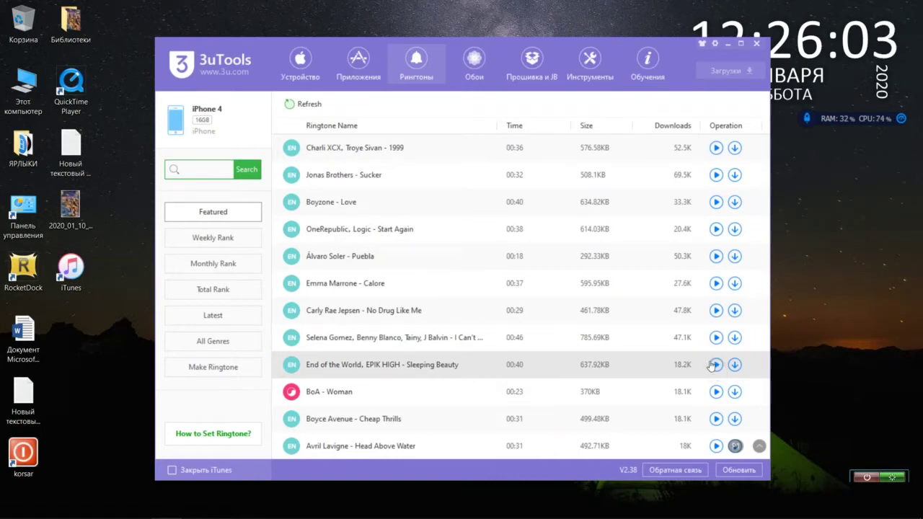
Filter the featured wallpaper catalogue to the iPhone 4/4s and browse the wallpapers.
click(478, 79)
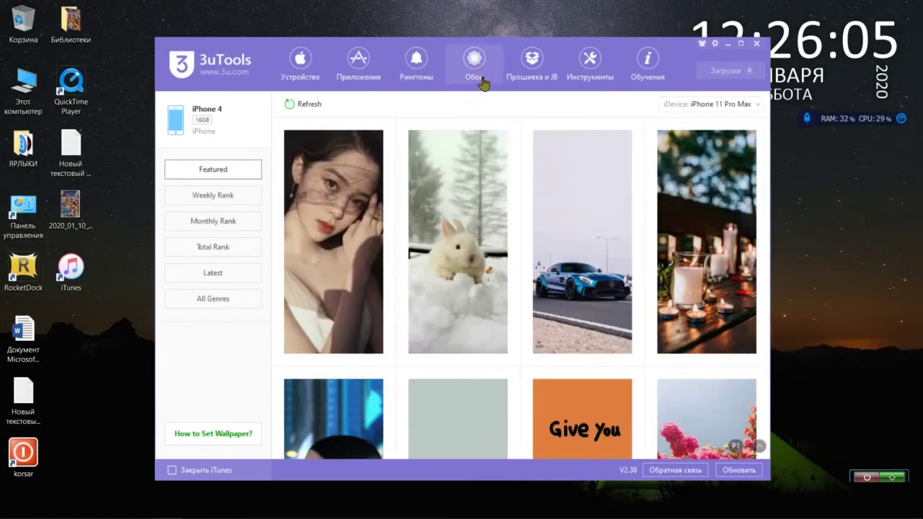
click(764, 105)
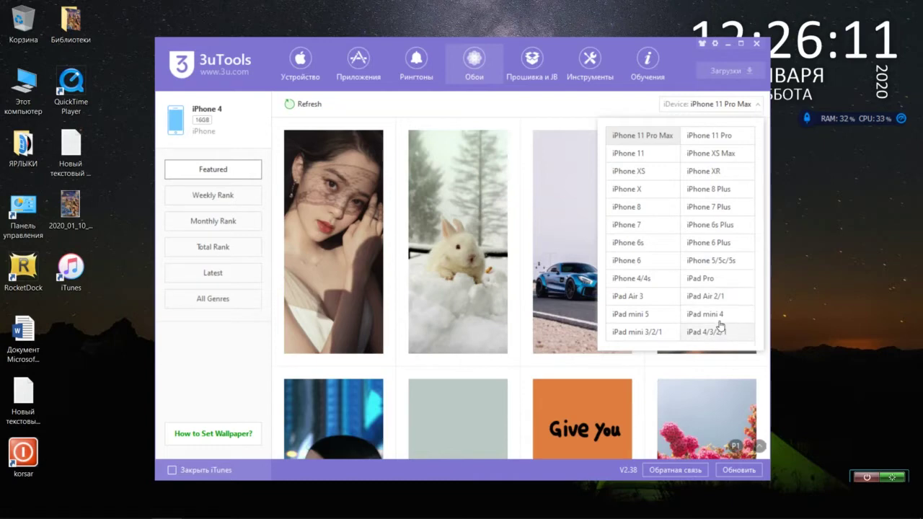
click(653, 284)
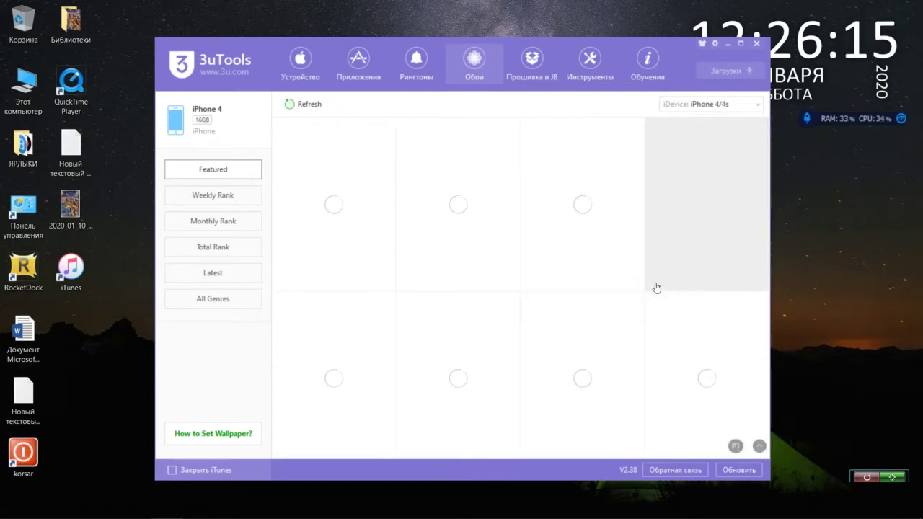
scroll(577, 310, down, 5)
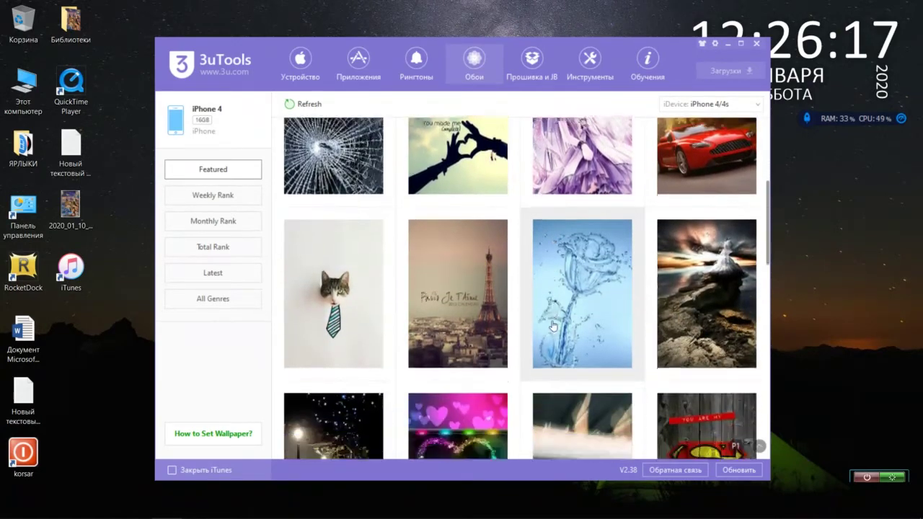
scroll(553, 326, down, 5)
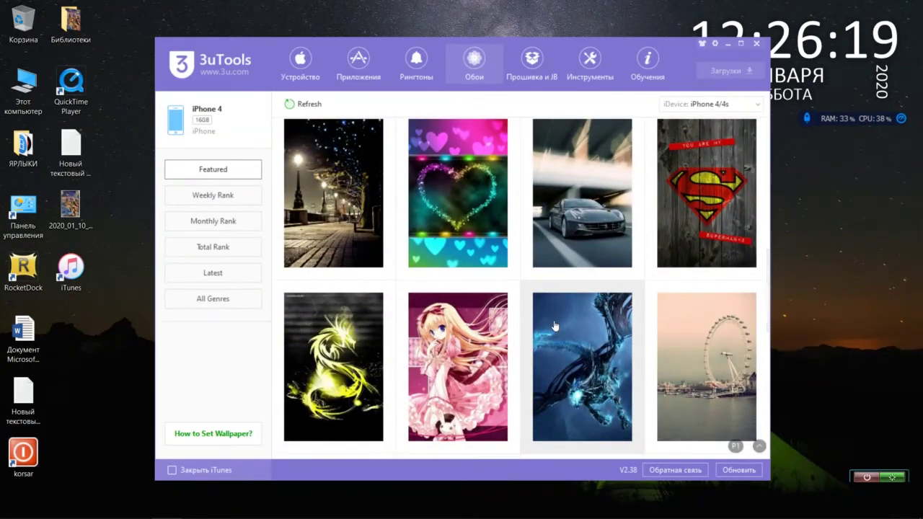
scroll(555, 326, down, 5)
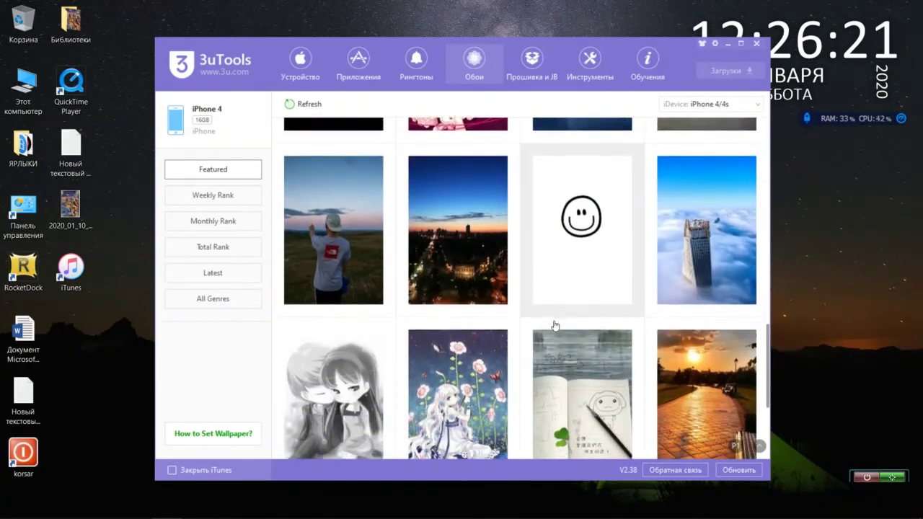
Look through the first four pages of featured iPhone 4/4s wallpapers in the wallpaper catalogue.
scroll(554, 326, up, 3)
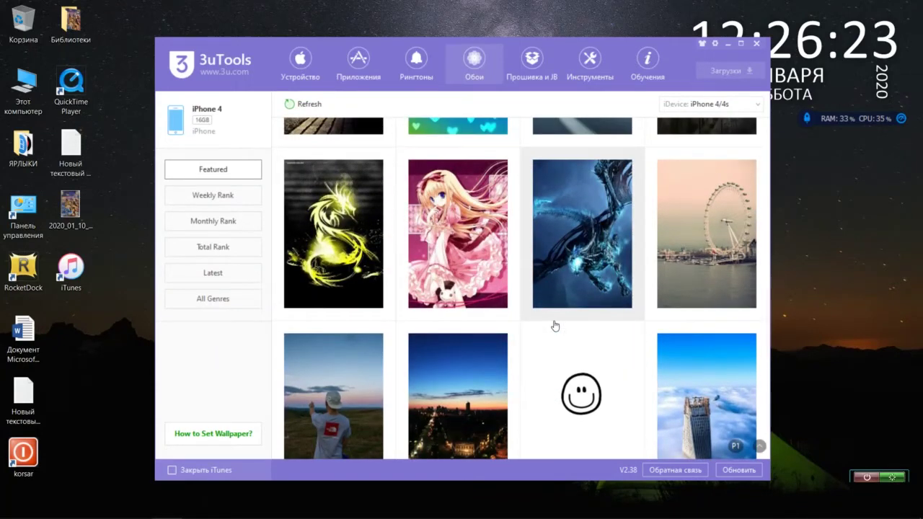
scroll(557, 325, down, 3)
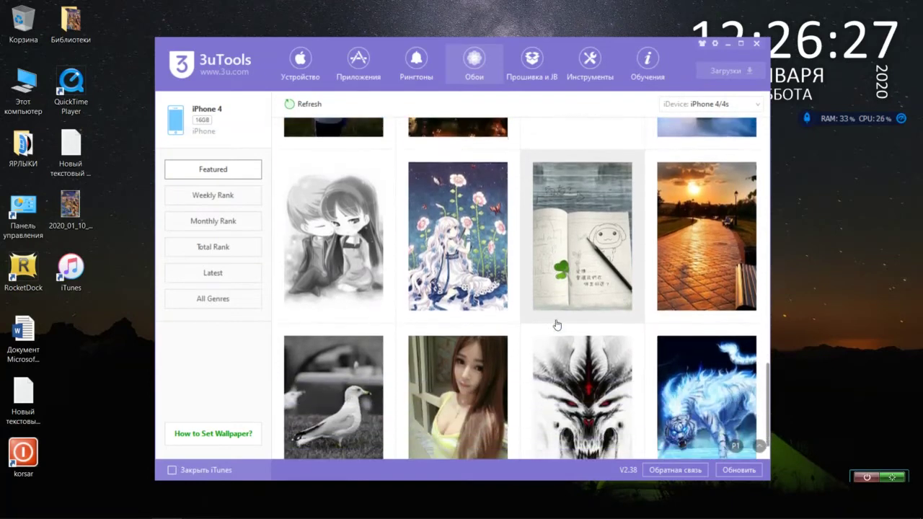
scroll(557, 325, down, 1)
scroll(557, 326, down, 1)
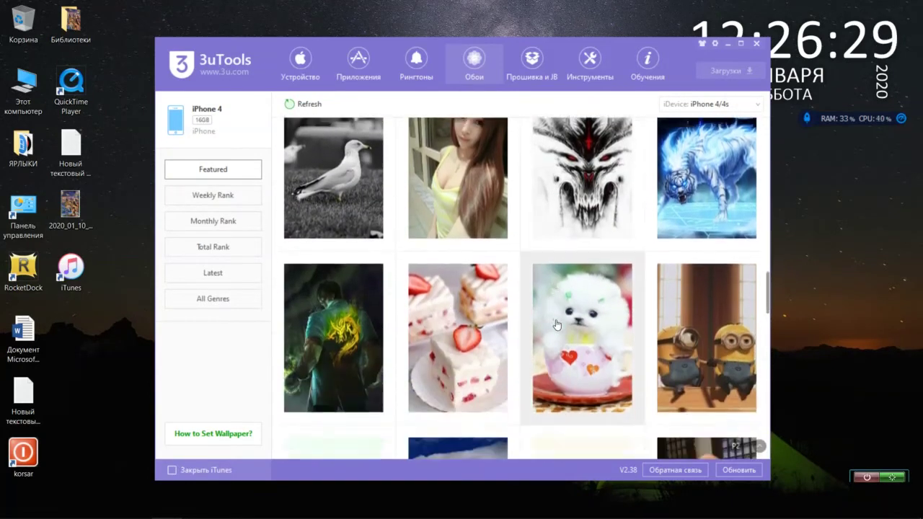
scroll(557, 325, down, 1)
scroll(557, 325, down, 1)
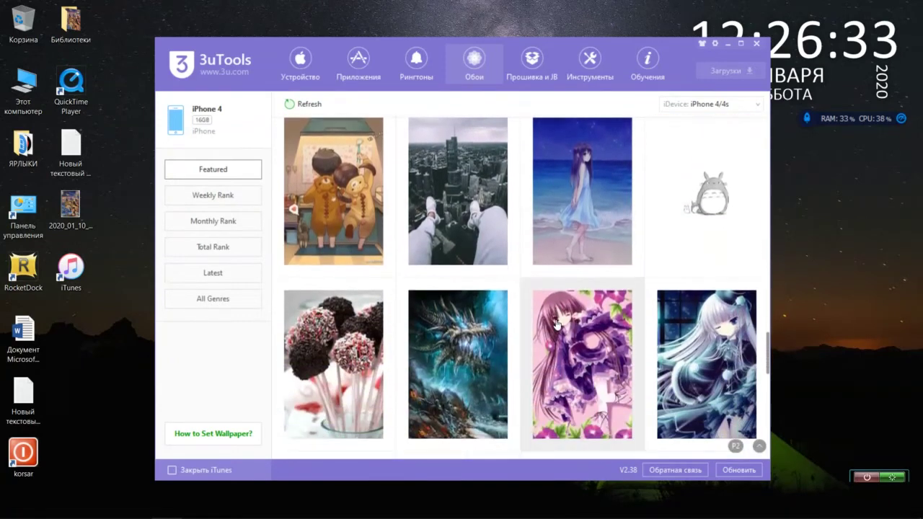
scroll(557, 325, down, 1)
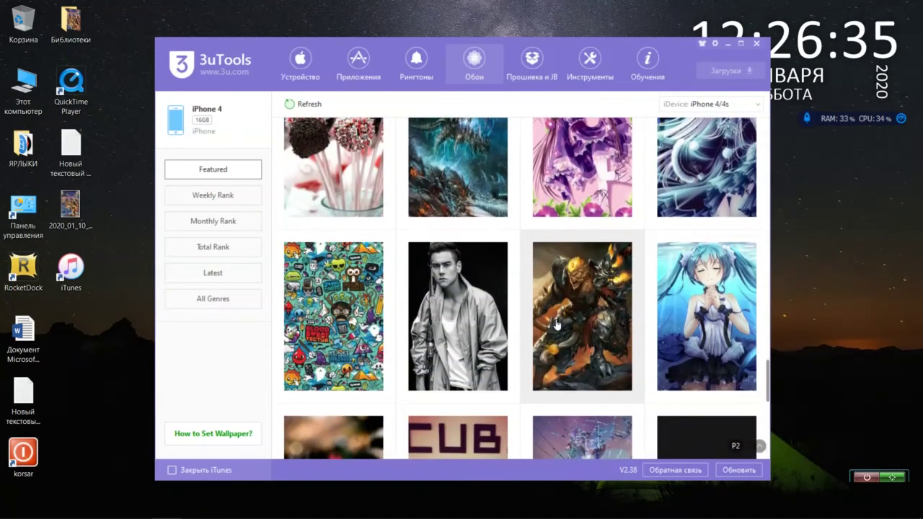
scroll(557, 325, down, 1)
scroll(557, 325, down, 2)
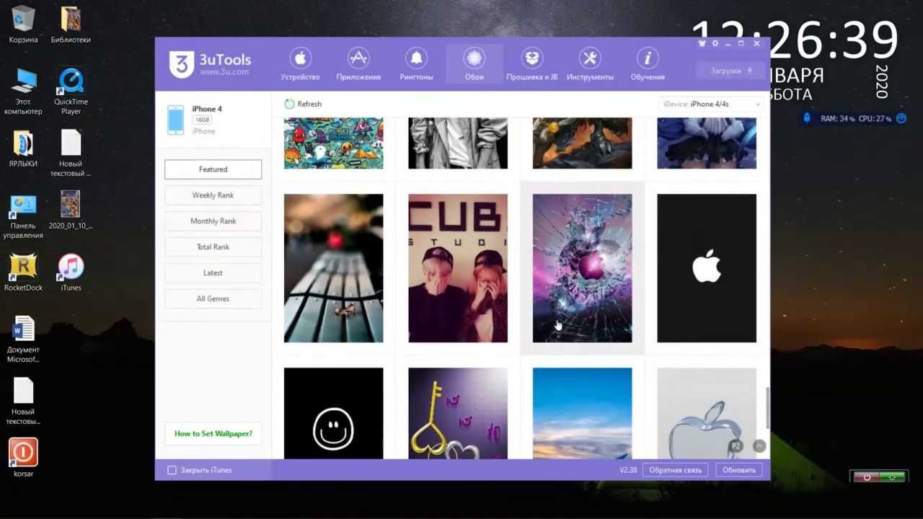
scroll(558, 326, up, 1)
scroll(557, 325, up, 1)
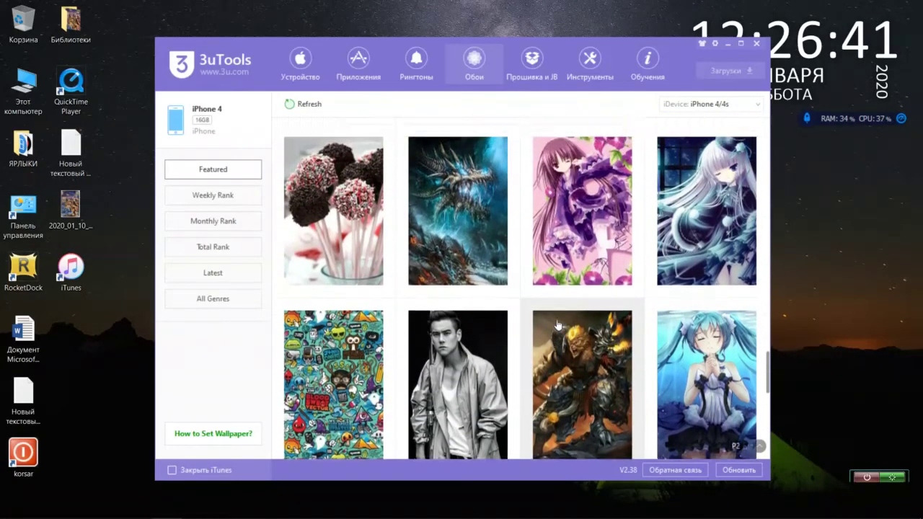
scroll(558, 326, down, 2)
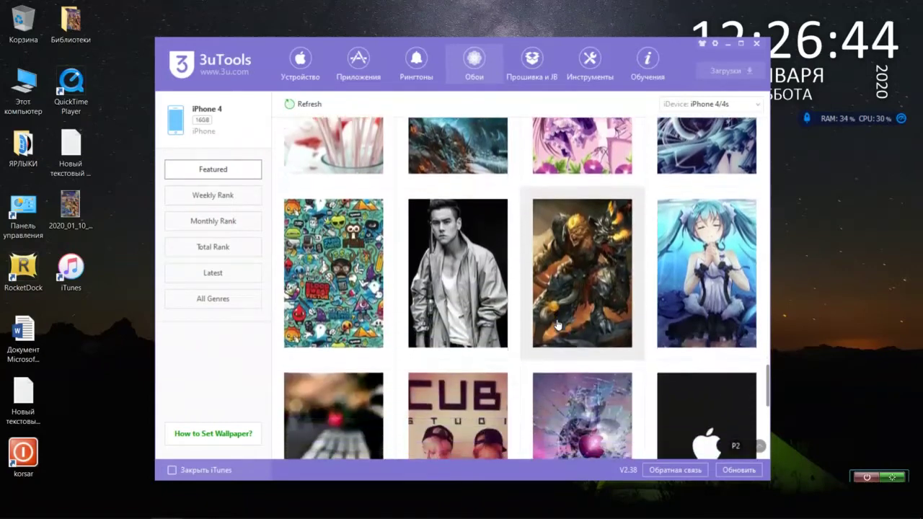
scroll(557, 326, down, 2)
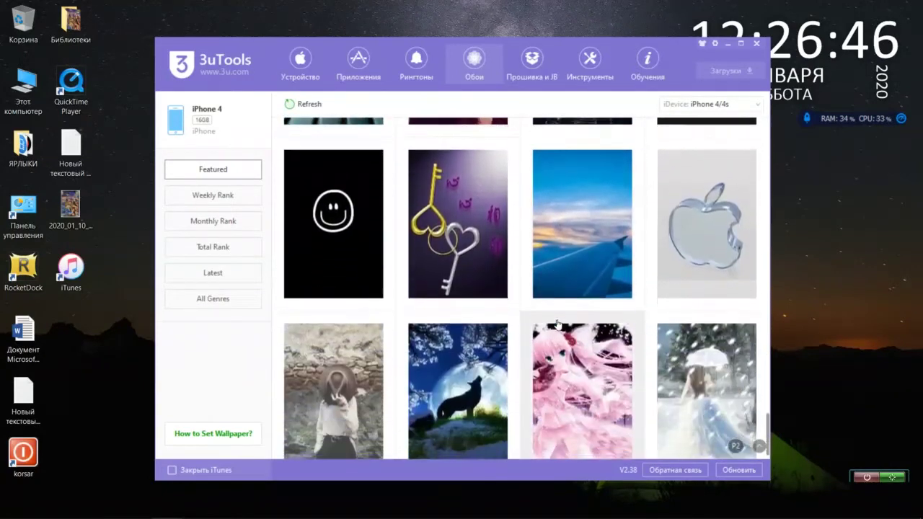
scroll(557, 326, down, 1)
scroll(558, 325, down, 1)
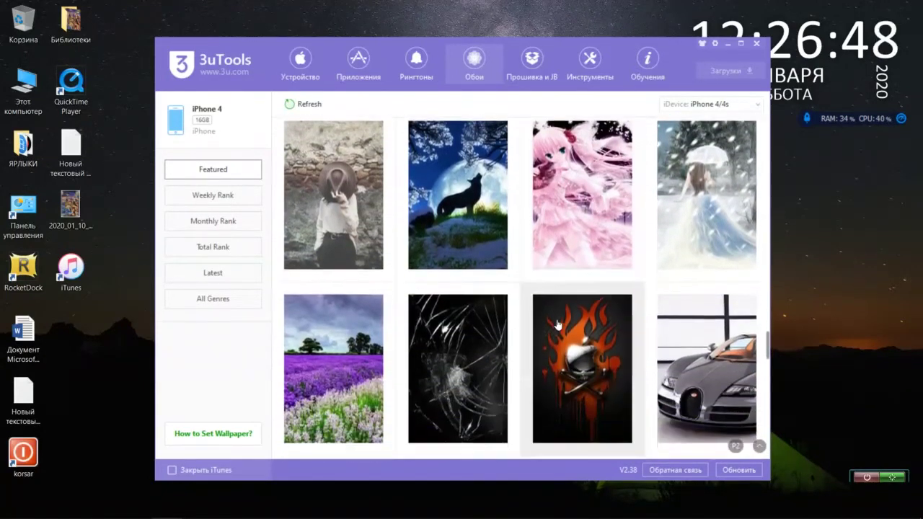
scroll(558, 325, down, 2)
scroll(557, 325, down, 1)
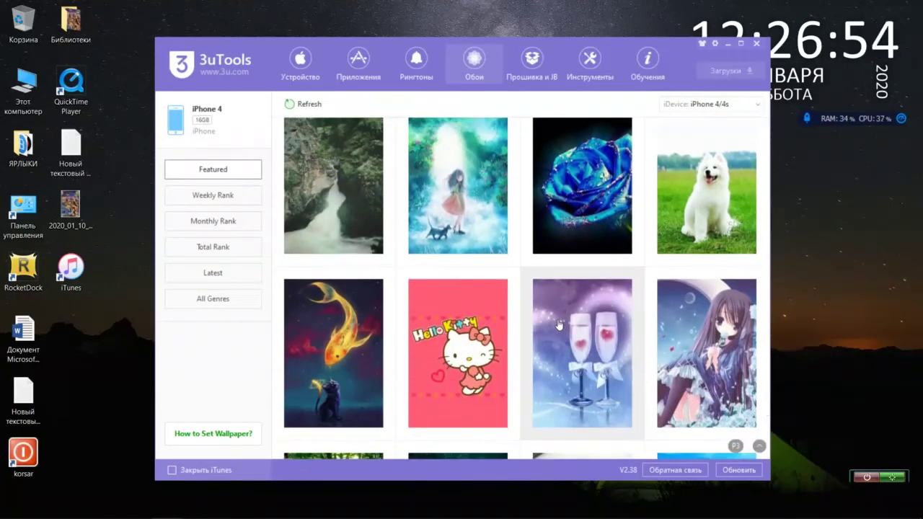
scroll(558, 325, down, 1)
scroll(557, 325, down, 3)
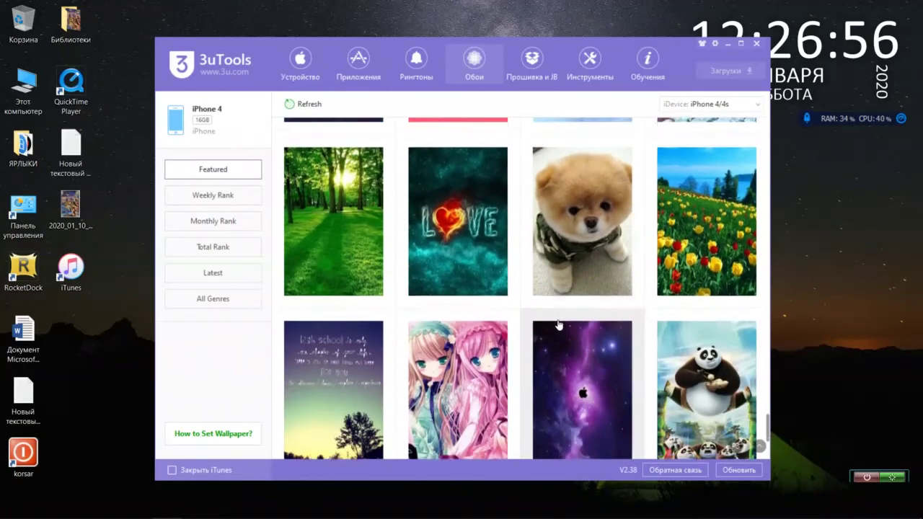
scroll(559, 325, down, 3)
scroll(558, 325, down, 10)
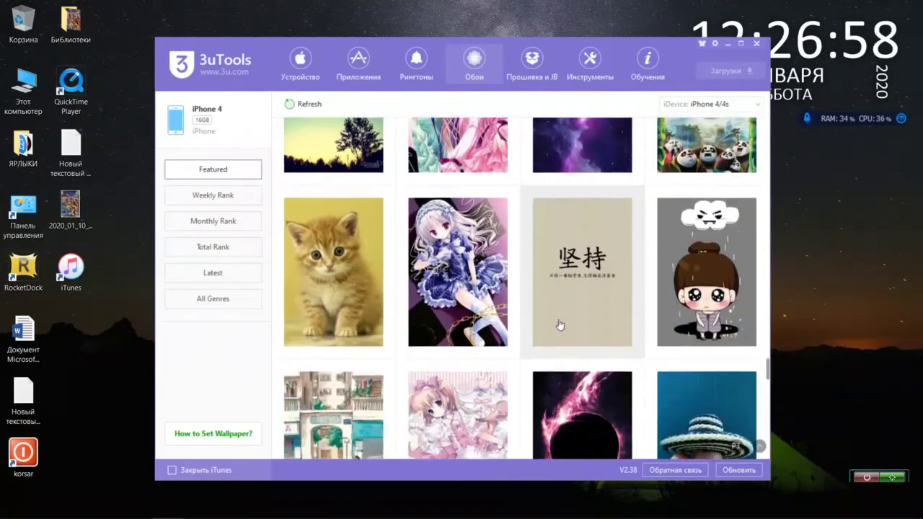
scroll(560, 326, down, 3)
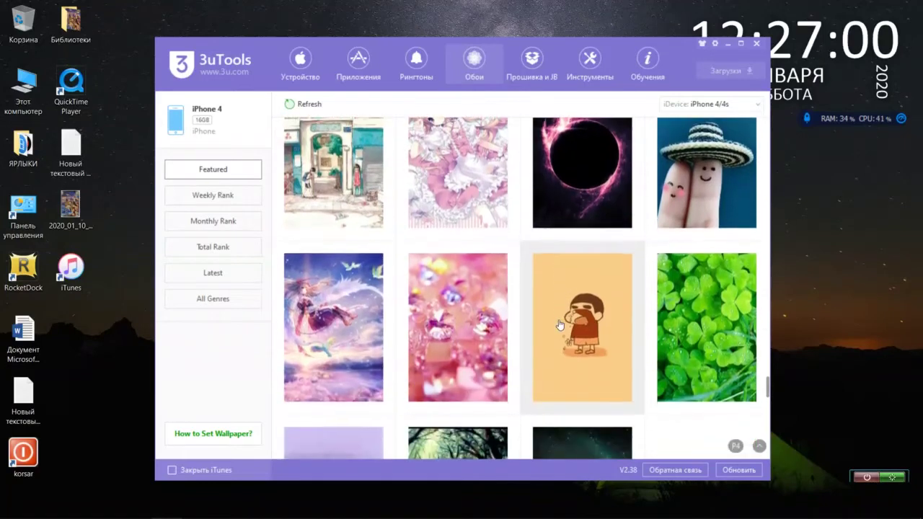
scroll(560, 325, down, 8)
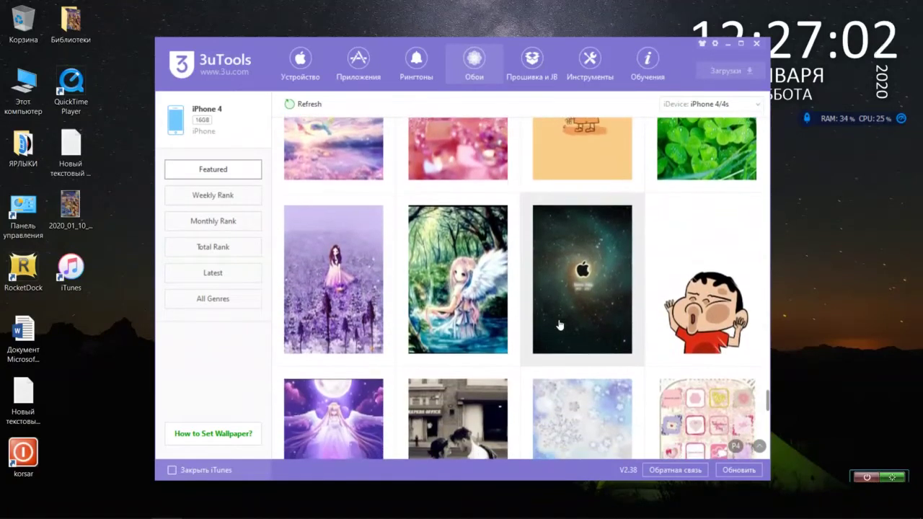
Preview the black planet wallpaper with pink flames and try to import it to the Photos Library, requesting device activation with Activate only.
scroll(561, 325, up, 10)
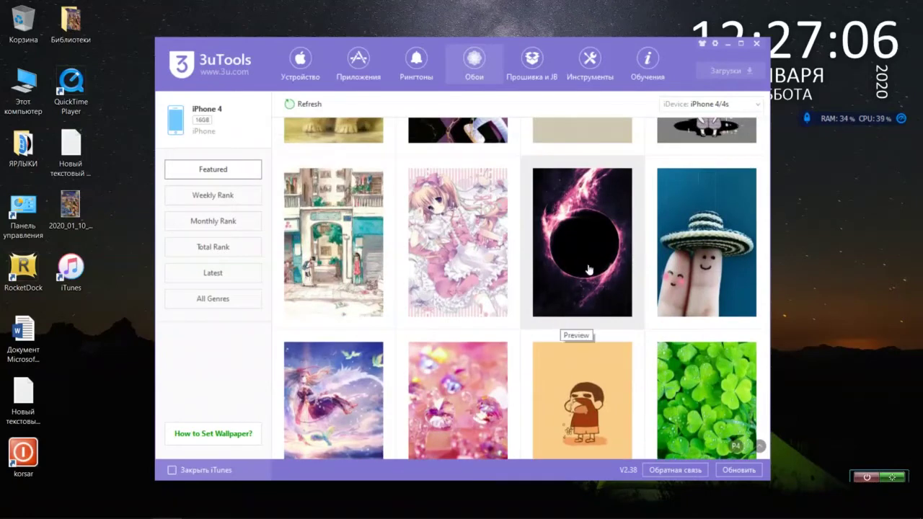
click(588, 271)
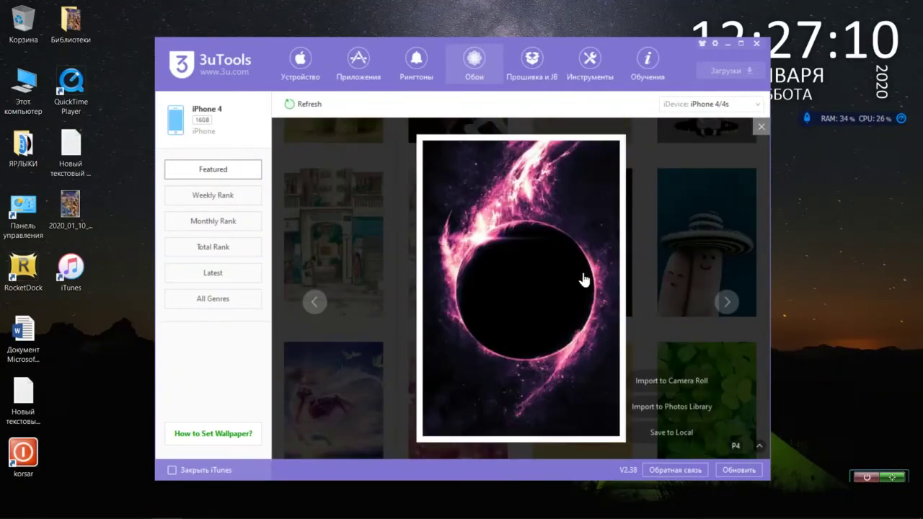
click(681, 407)
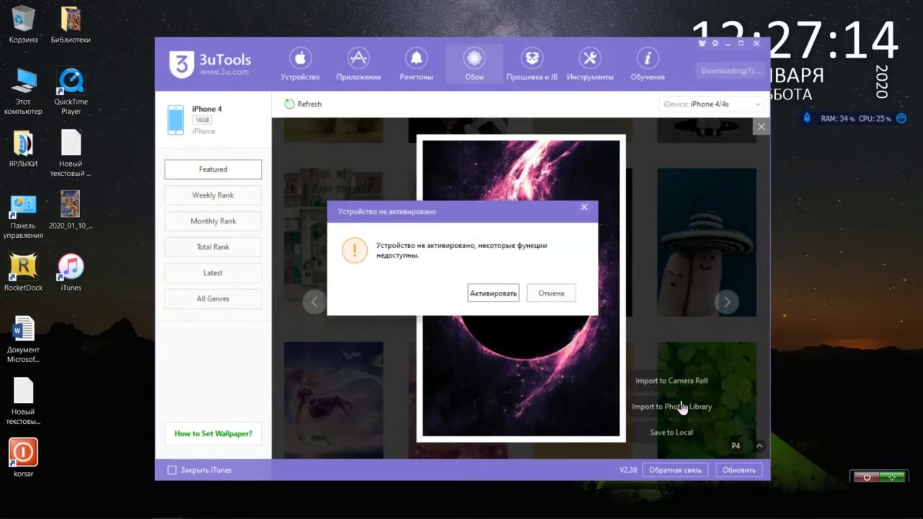
click(495, 292)
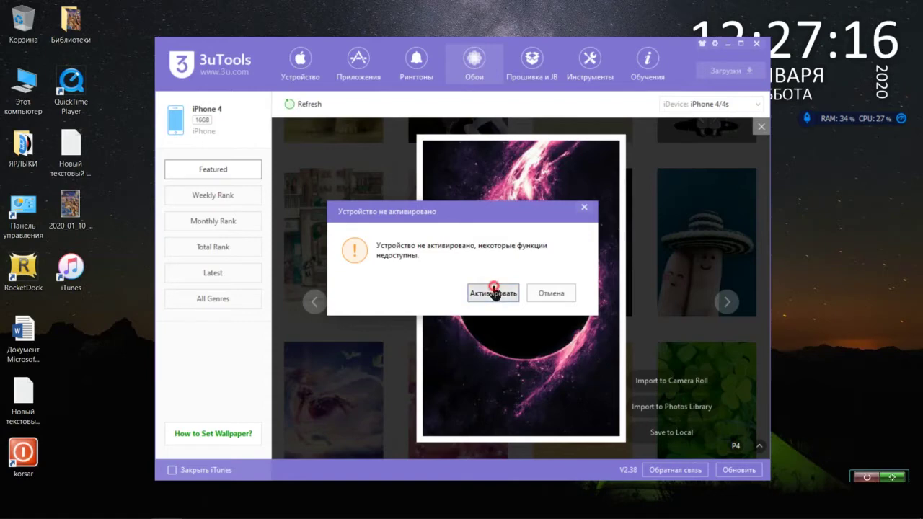
click(469, 298)
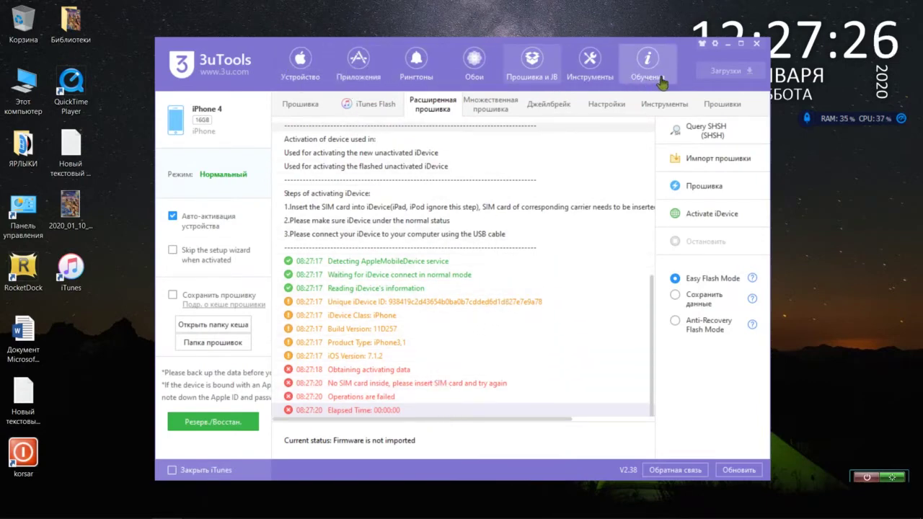
click(684, 81)
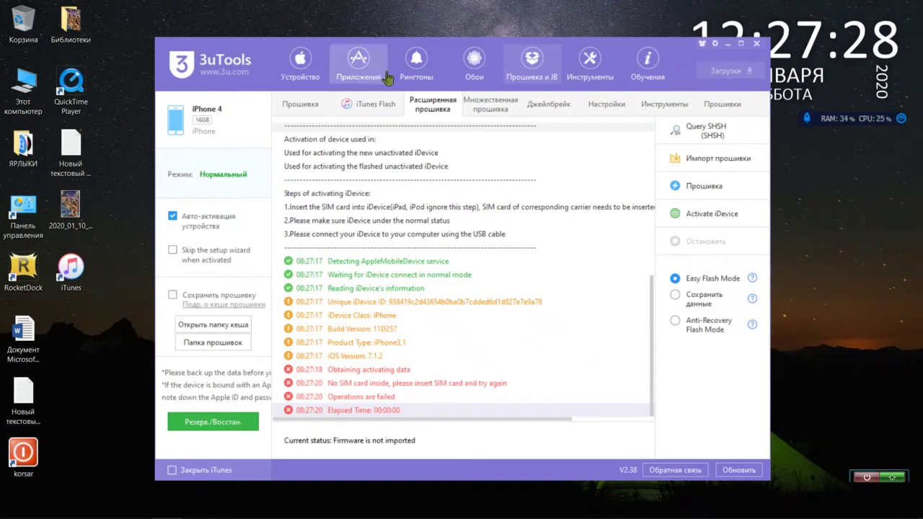
Return to the black planet wallpaper and try to import it to the Camera Roll, again requesting device activation with Activate only.
click(468, 76)
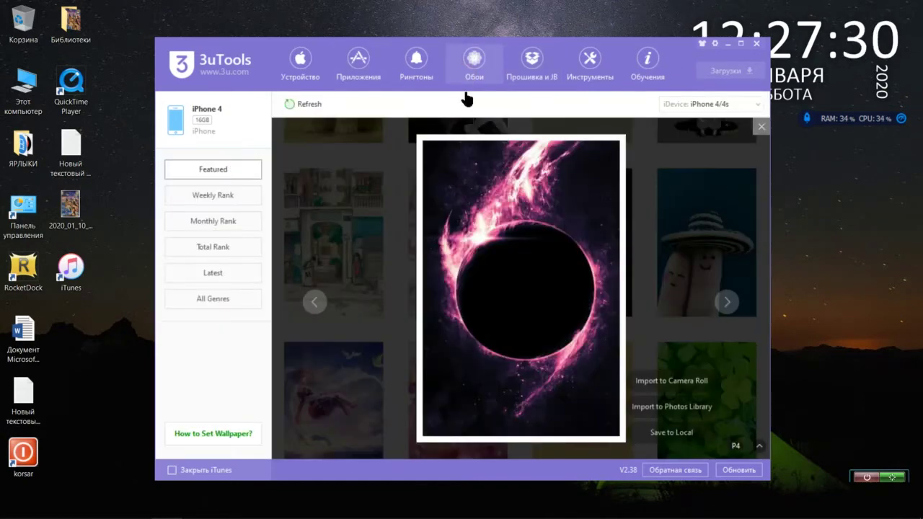
click(660, 381)
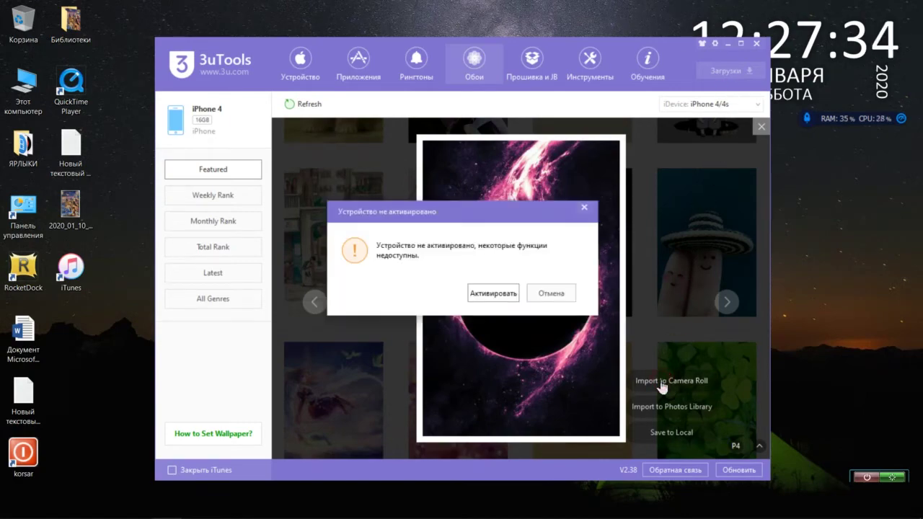
click(493, 293)
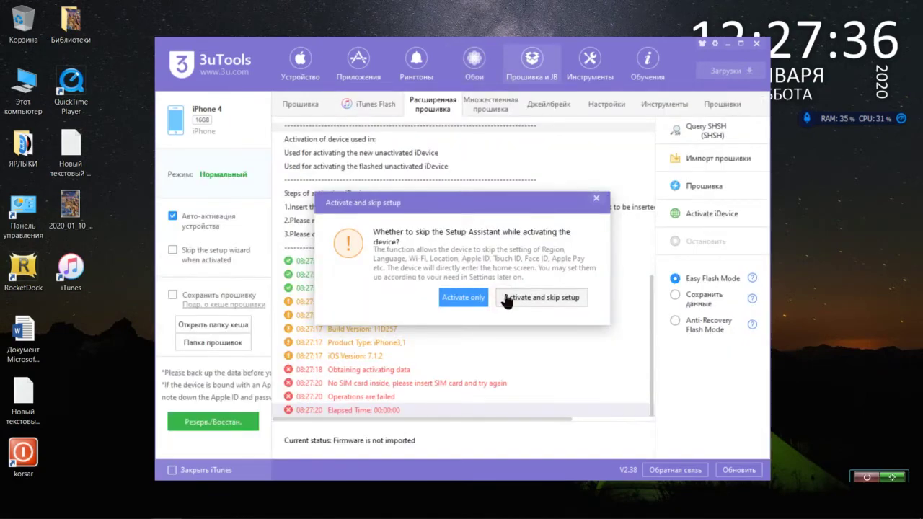
click(469, 299)
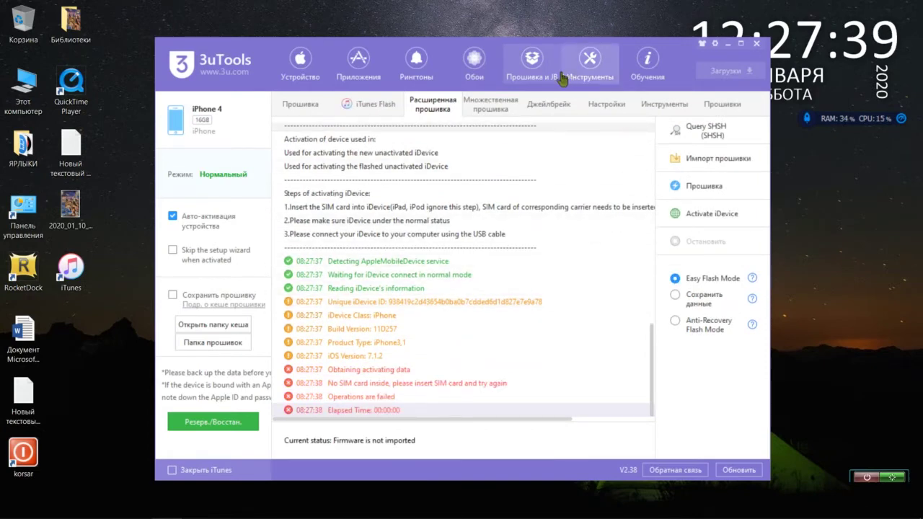
Reopen the black planet wallpaper preview and save the image locally to the computer.
click(470, 73)
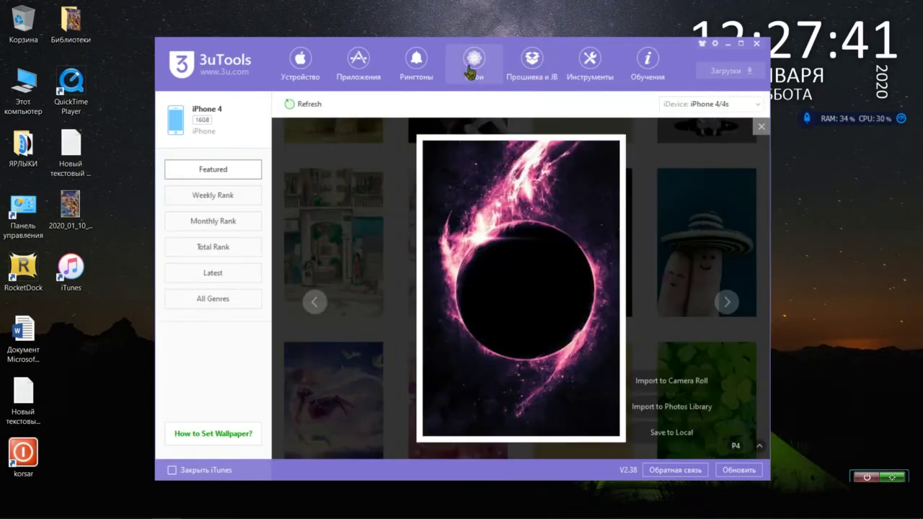
click(680, 437)
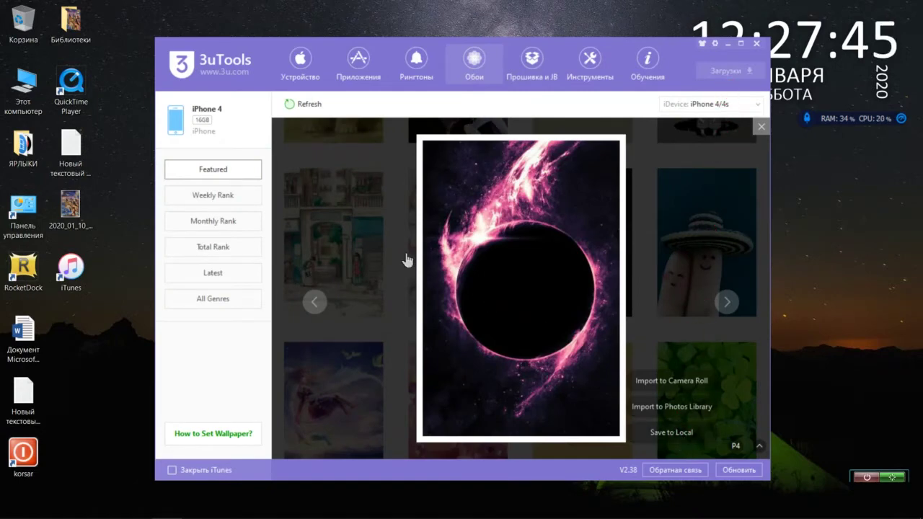
click(506, 244)
click(642, 153)
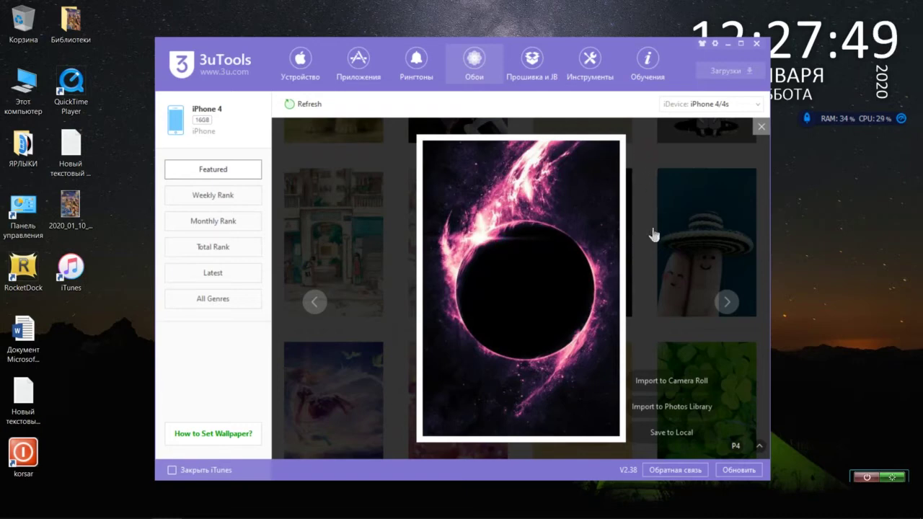
Return to the device section and check the Camera Roll album in the iPhone's photos.
click(297, 72)
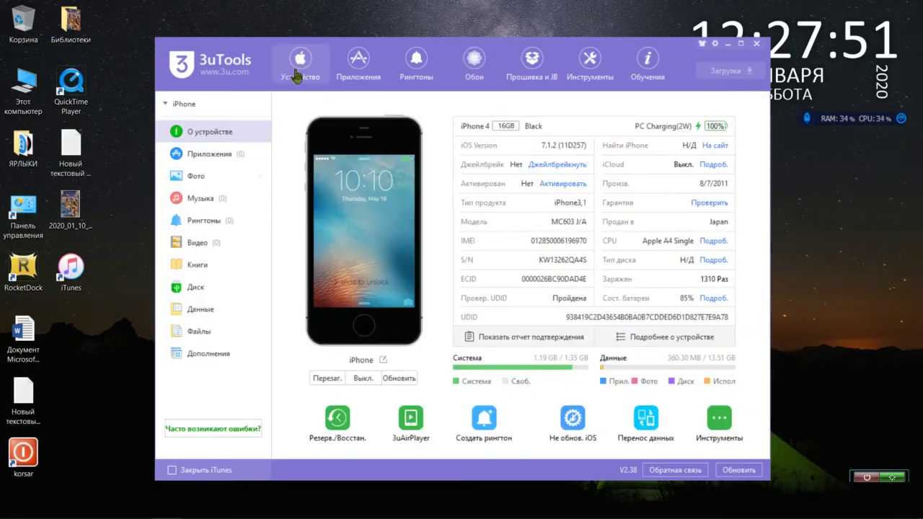
click(226, 176)
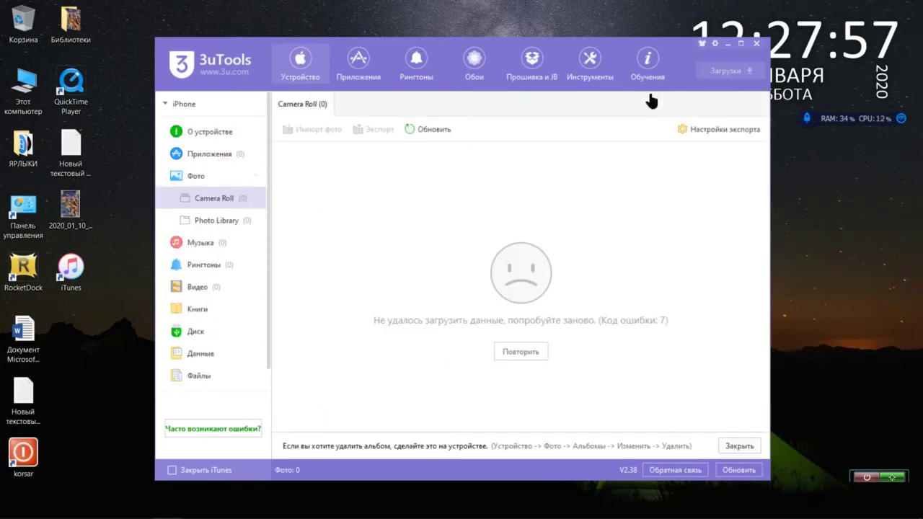
Open the hot tutorial "iDevice Can't be Recognized" While Using 3uTools? in the browser and translate the page into Russian.
click(650, 66)
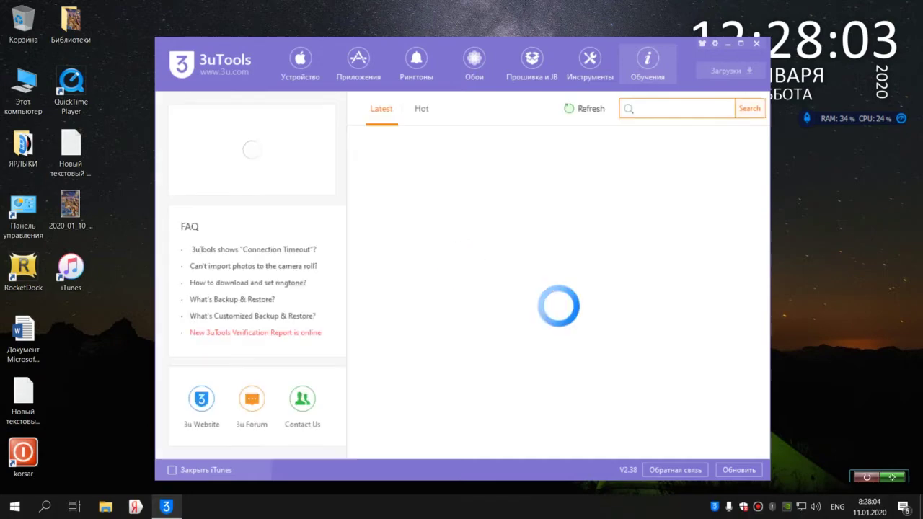
click(422, 109)
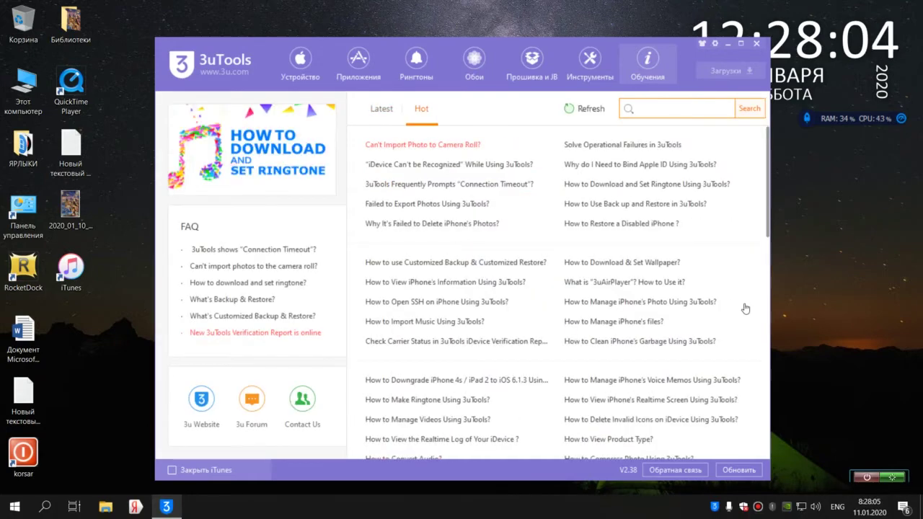
click(479, 165)
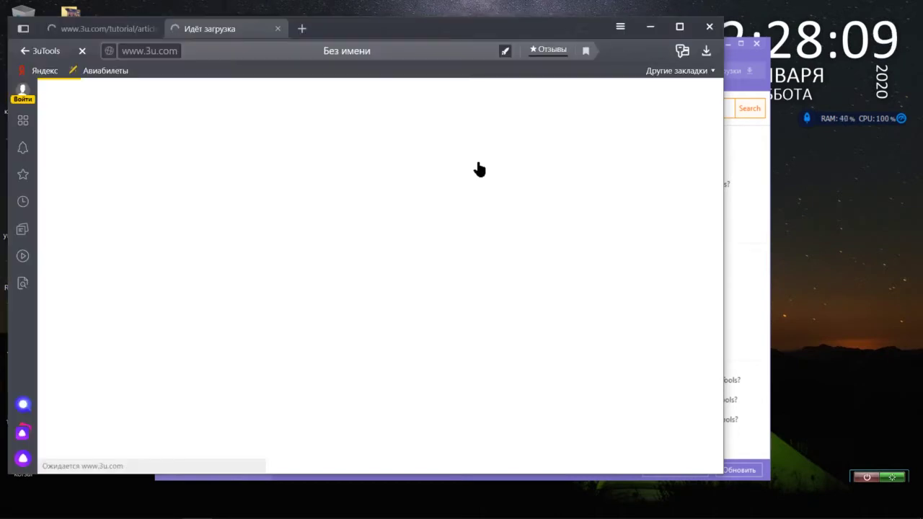
click(155, 29)
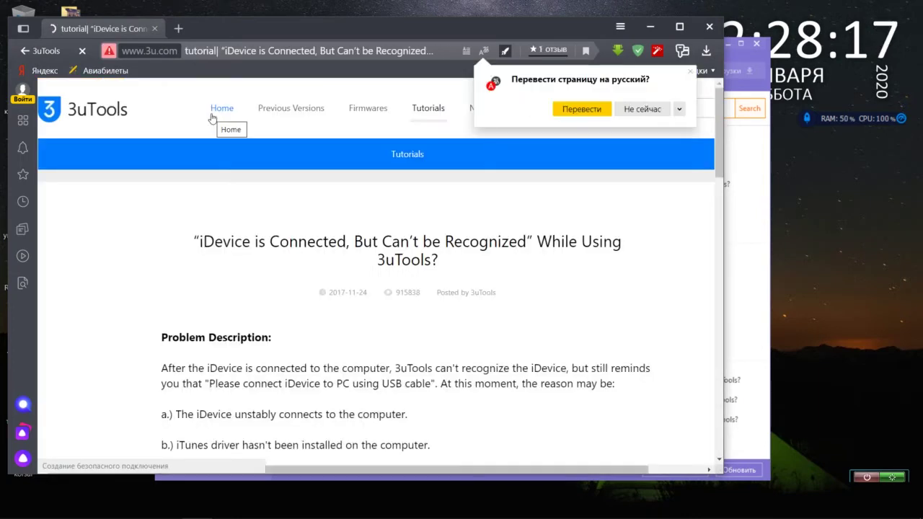
click(599, 110)
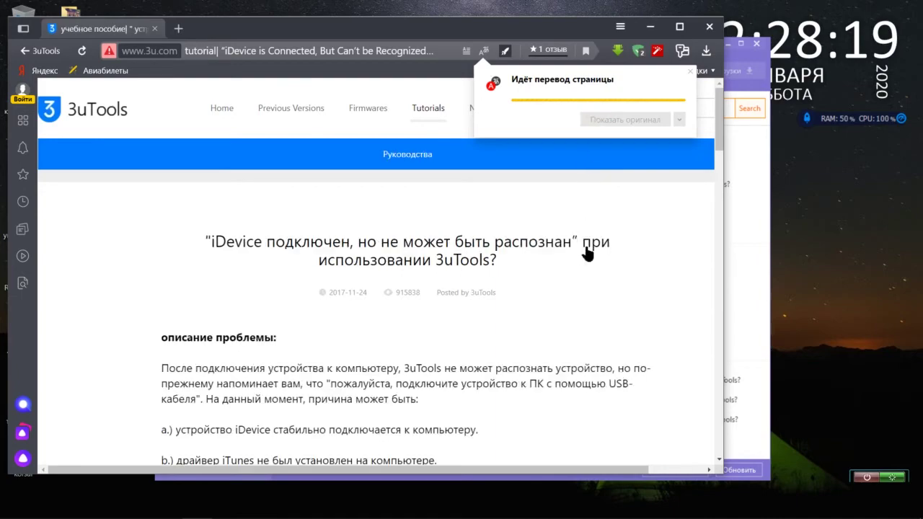
Read through the translated iDevice recognition tutorial to the related articles, and close the browser to return to 3uTools.
scroll(587, 254, down, 5)
scroll(587, 253, down, 10)
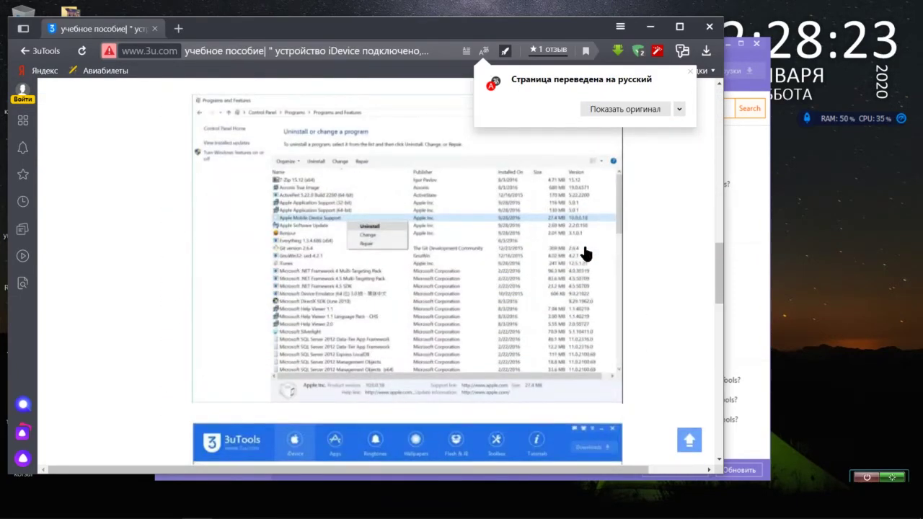
scroll(586, 253, down, 8)
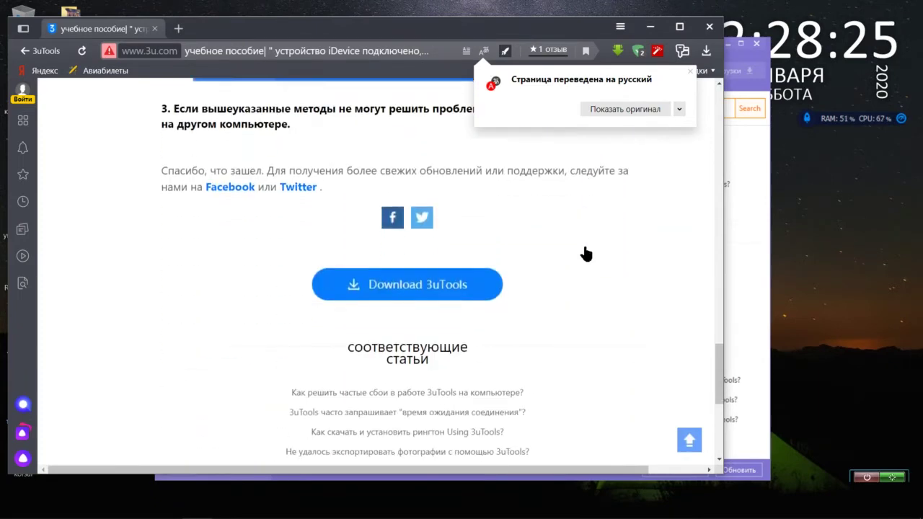
scroll(585, 253, down, 5)
scroll(585, 254, up, 4)
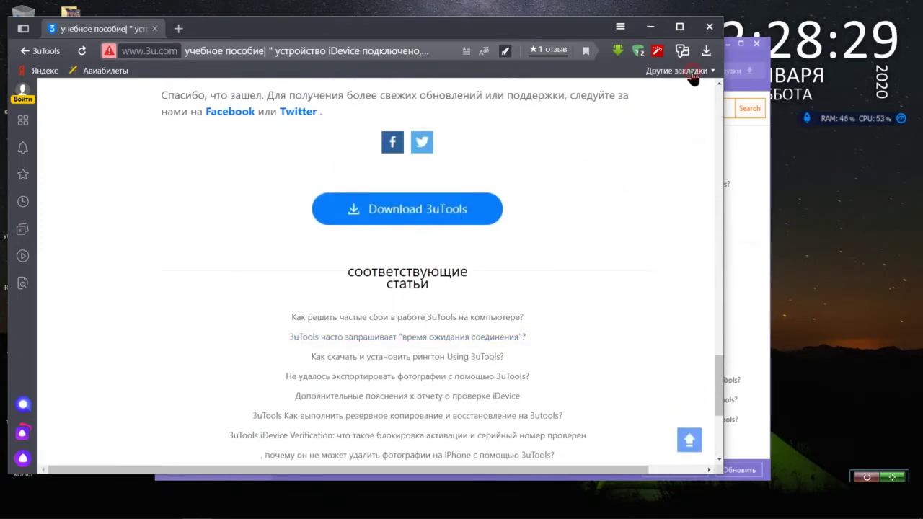
click(709, 29)
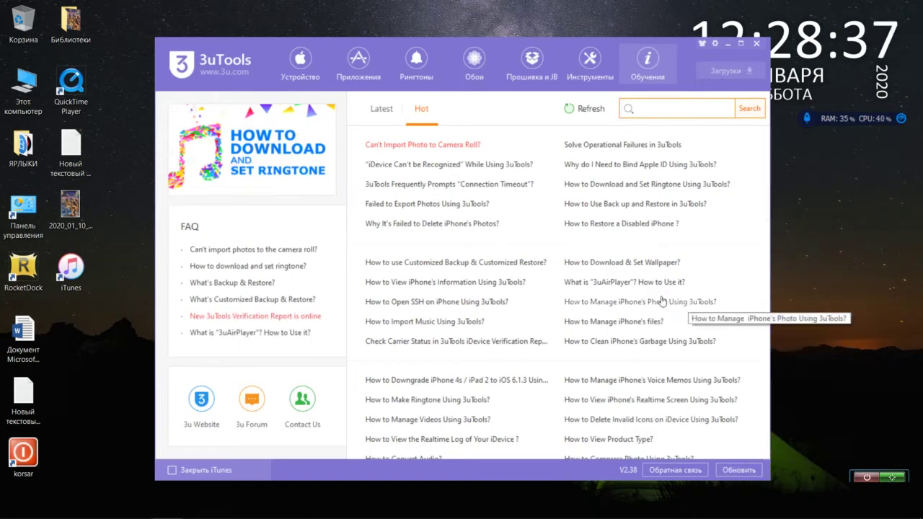
In the flashing and jailbreak section, examine the standard firmware, iTunes Flash, advanced flashing and multiple flashing pages.
click(527, 71)
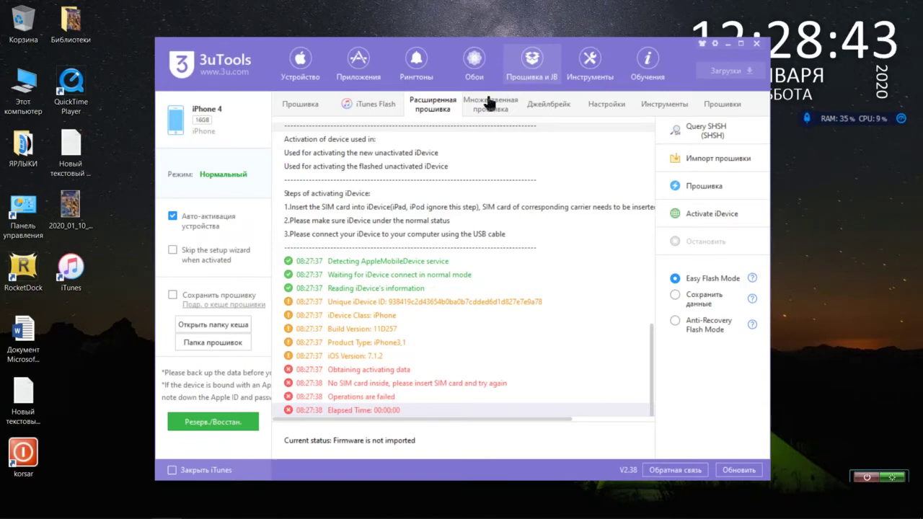
click(303, 104)
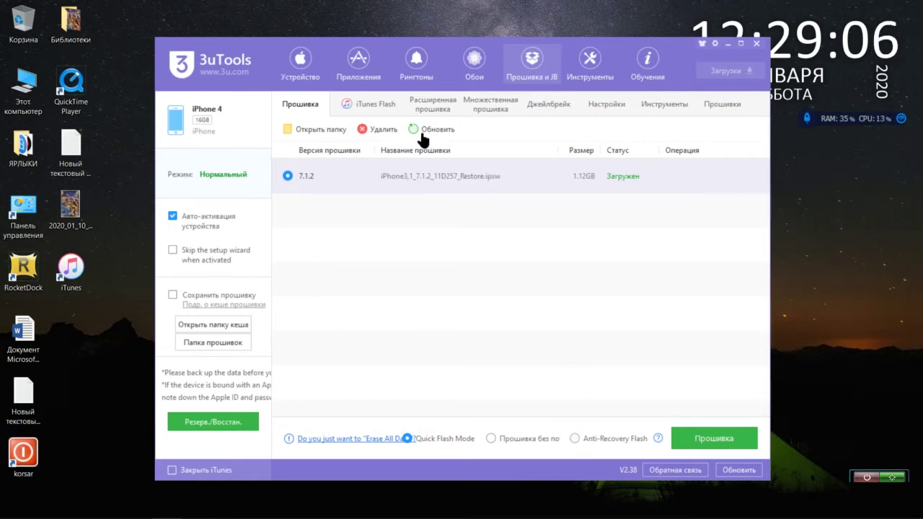
click(379, 110)
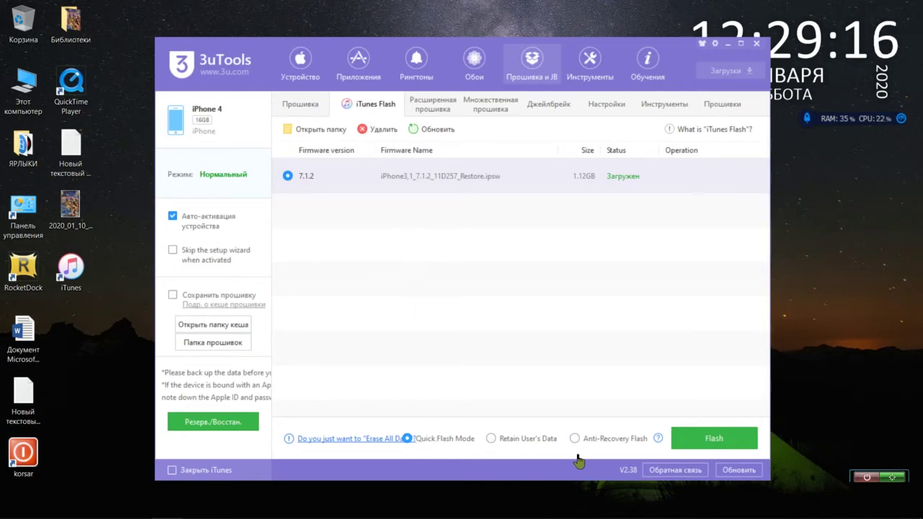
click(427, 107)
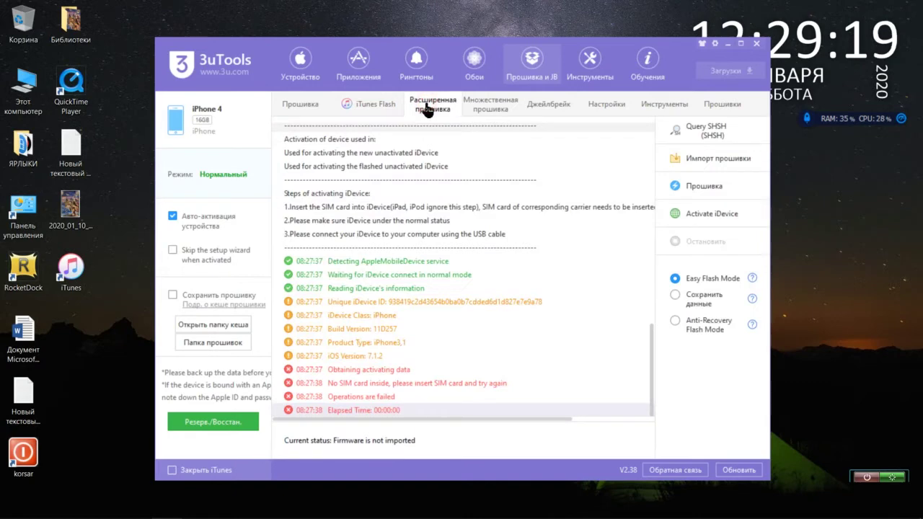
click(475, 107)
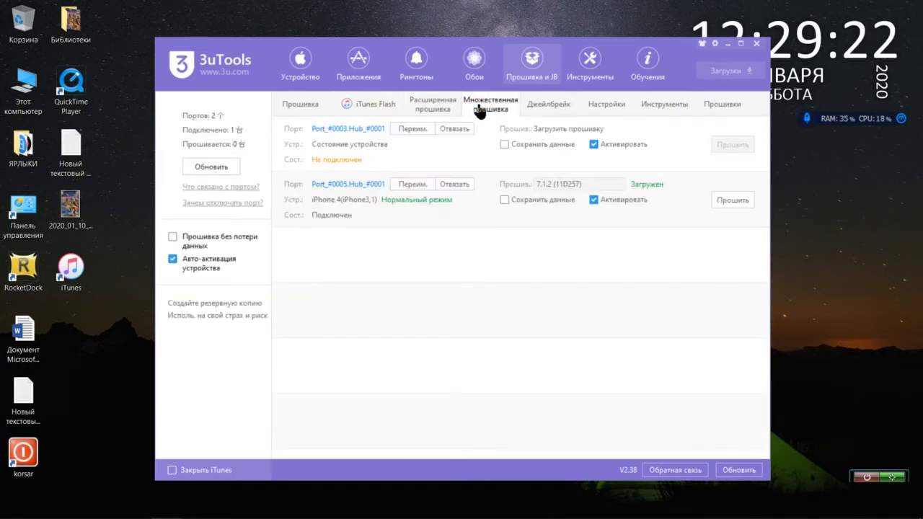
Examine the jailbreak options, the SHSH and DFU settings, and the downloadable jailbreak and iTunes tools.
click(532, 108)
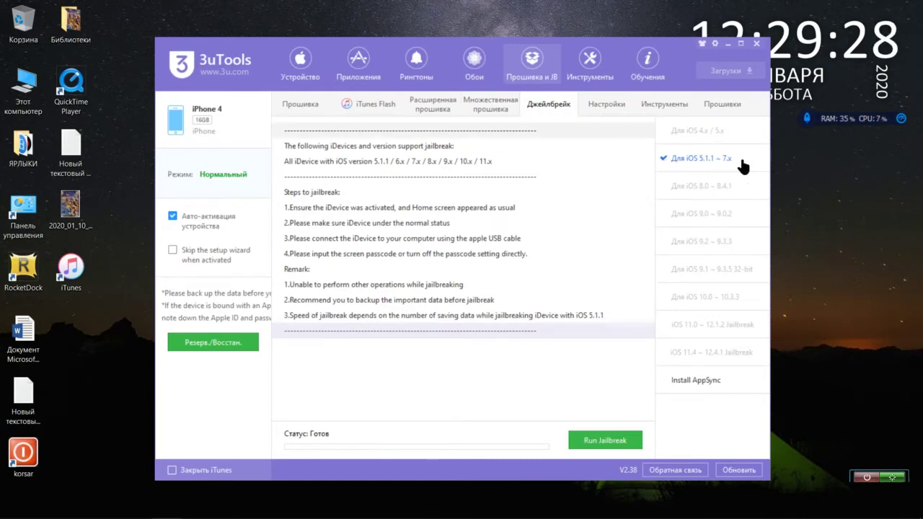
click(598, 105)
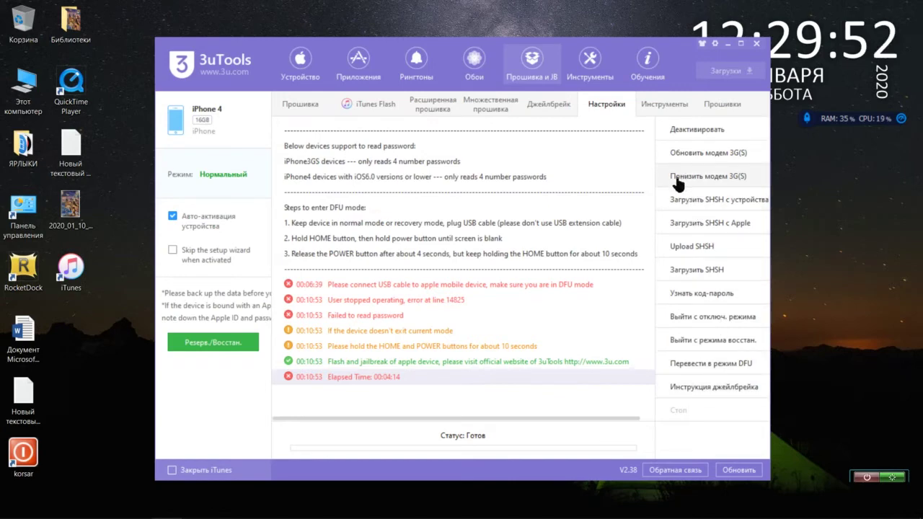
click(664, 105)
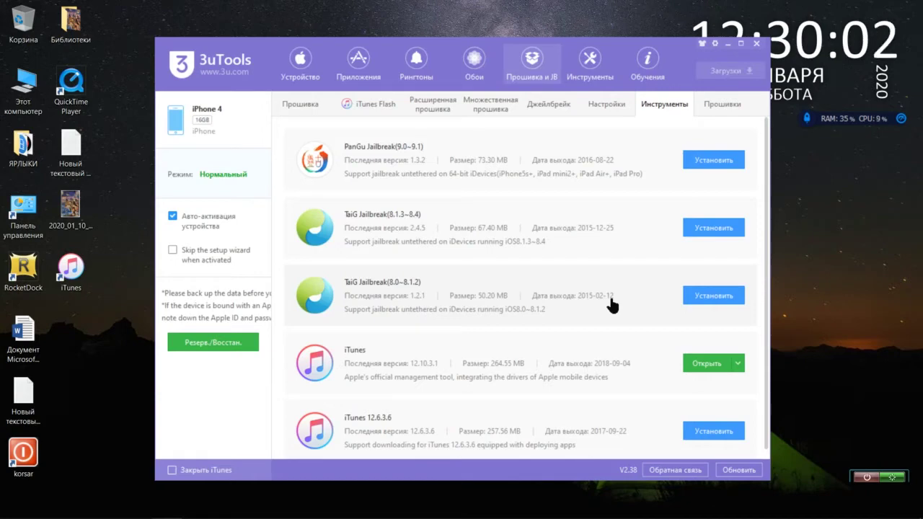
Look through the list of downloadable firmware versions for the iPhone 4.
click(727, 103)
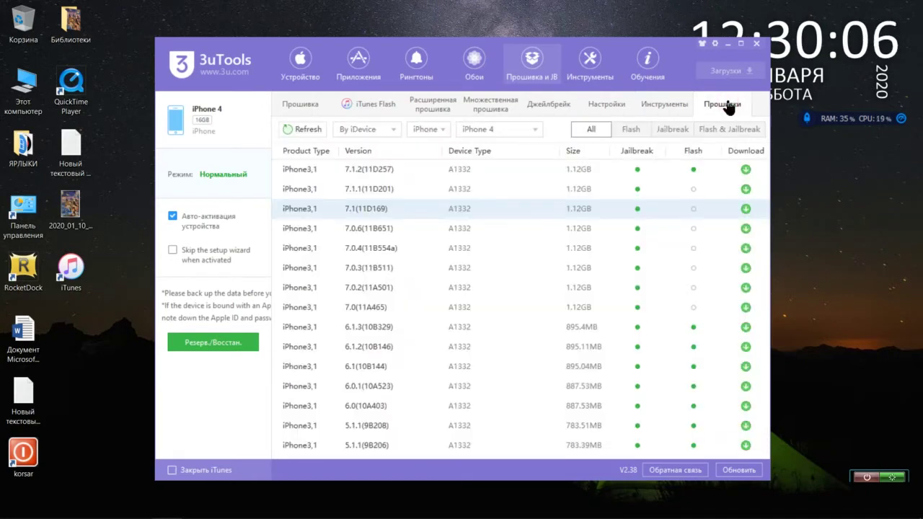
scroll(694, 220, down, 5)
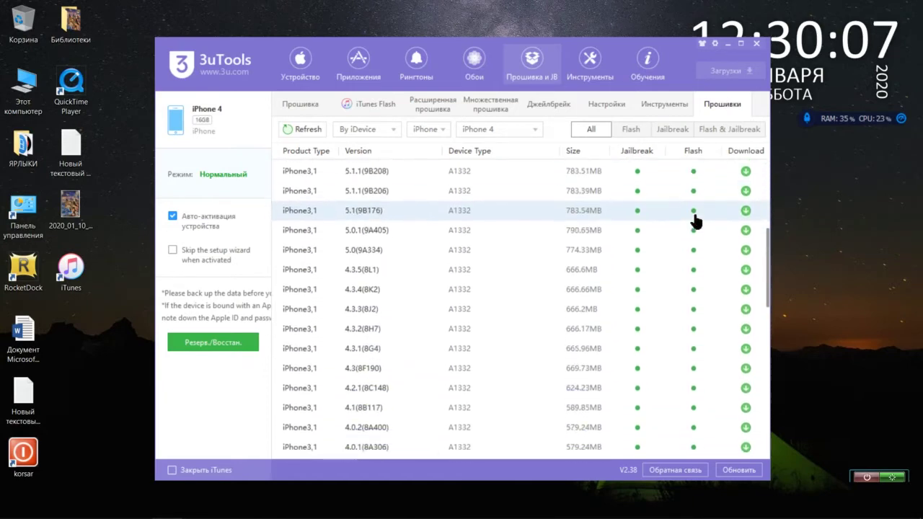
scroll(694, 221, up, 5)
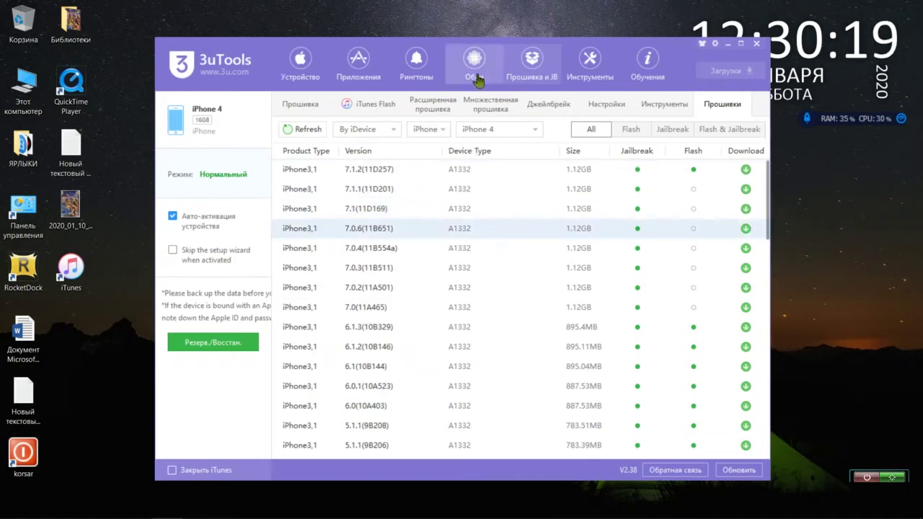
Review the advanced flashing, iTunes Flash, standard firmware and multiple flashing pages again.
click(428, 103)
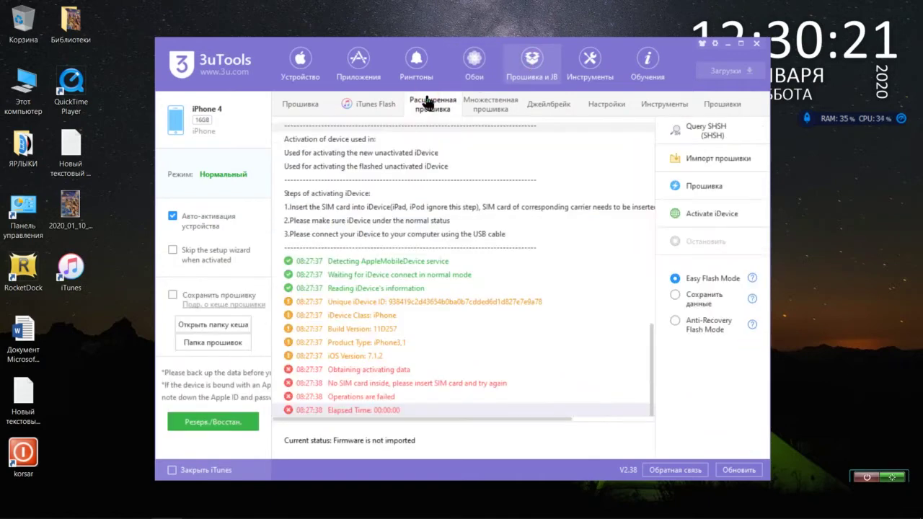
click(384, 103)
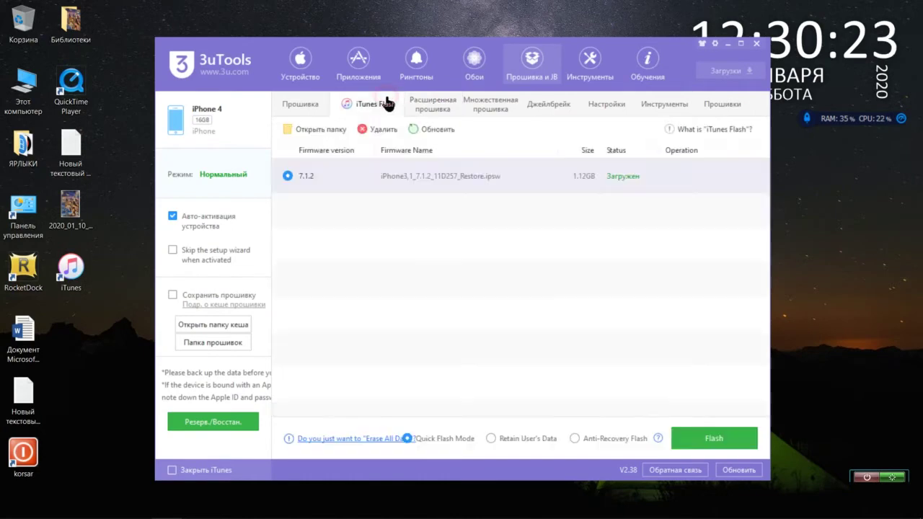
click(314, 107)
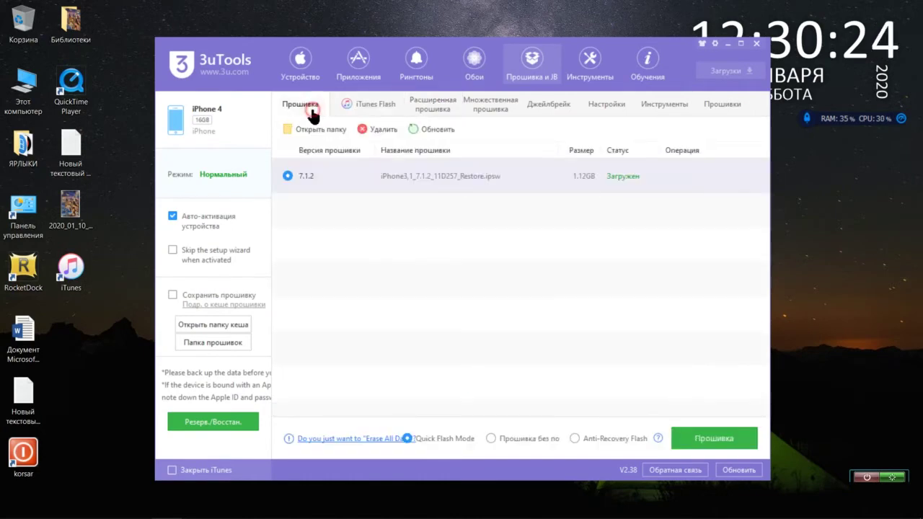
click(430, 116)
click(495, 113)
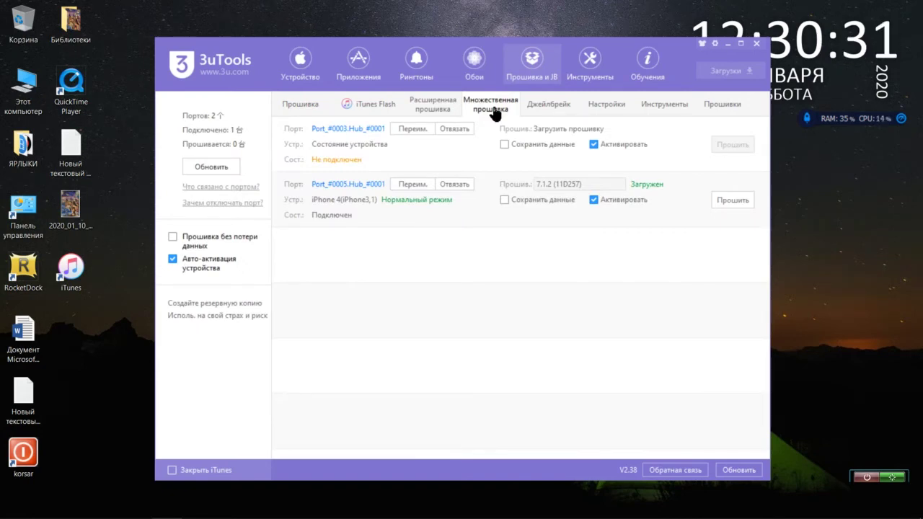
View the firmware files offered for import in advanced flashing and close the file dialog without choosing one.
click(446, 108)
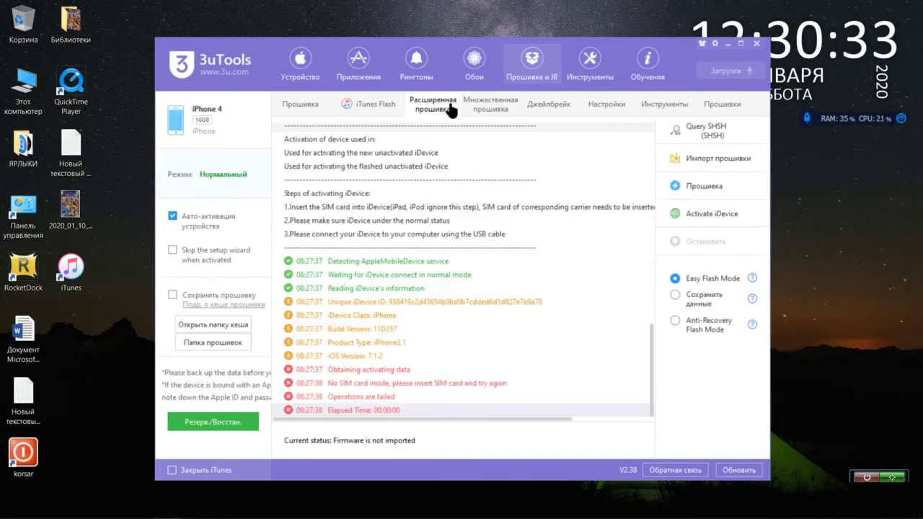
click(713, 165)
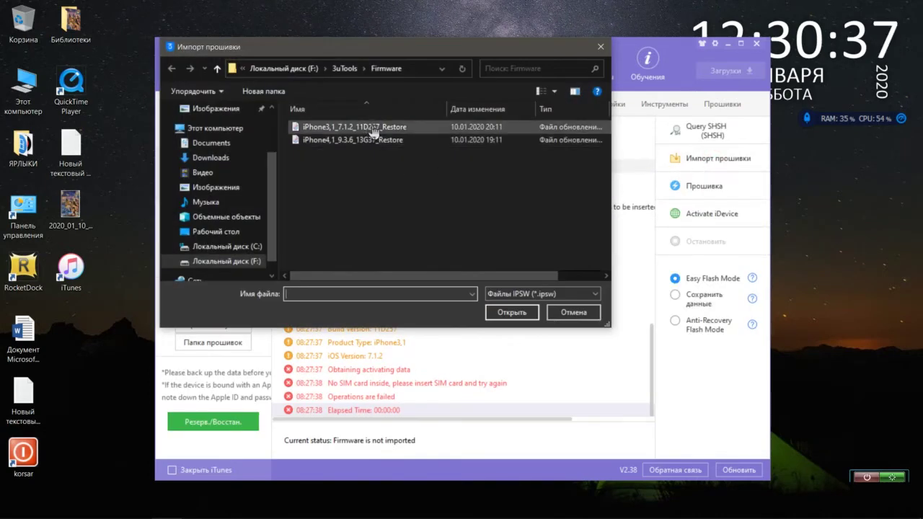
click(568, 315)
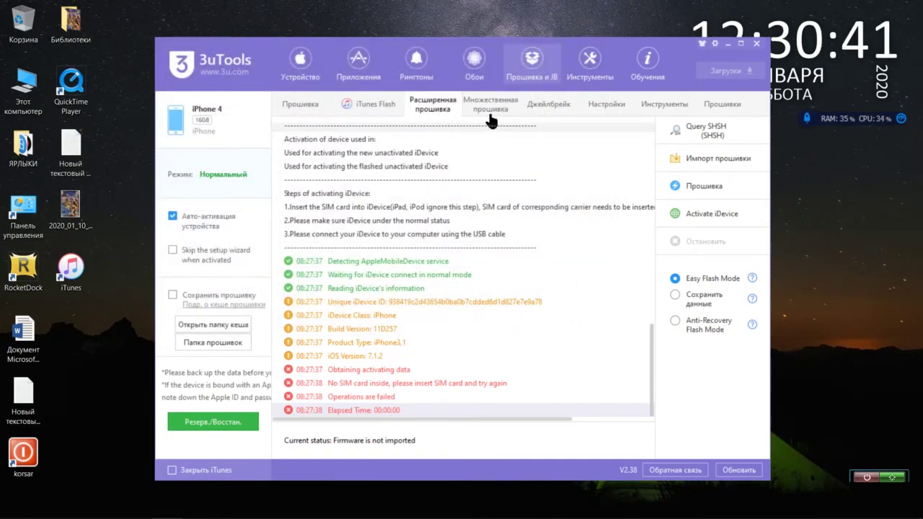
Check the multiple flashing page against the jailbreak page.
click(491, 108)
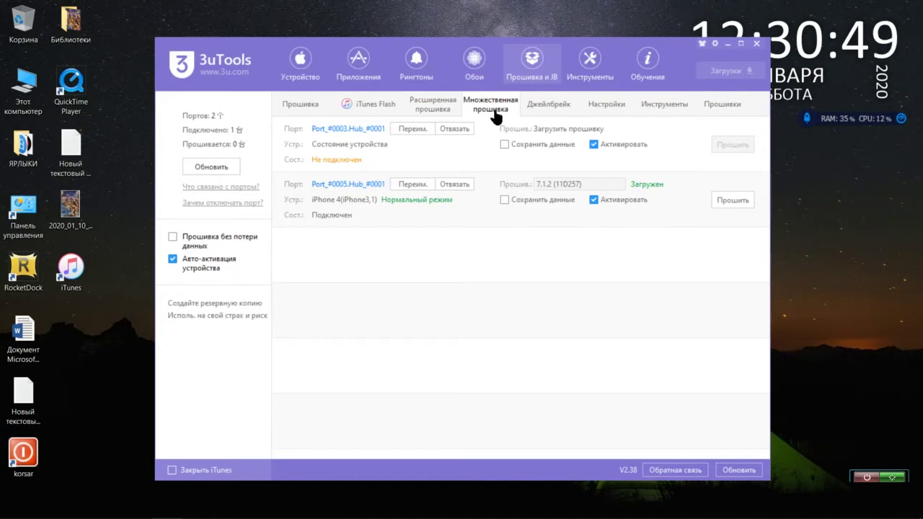
click(529, 109)
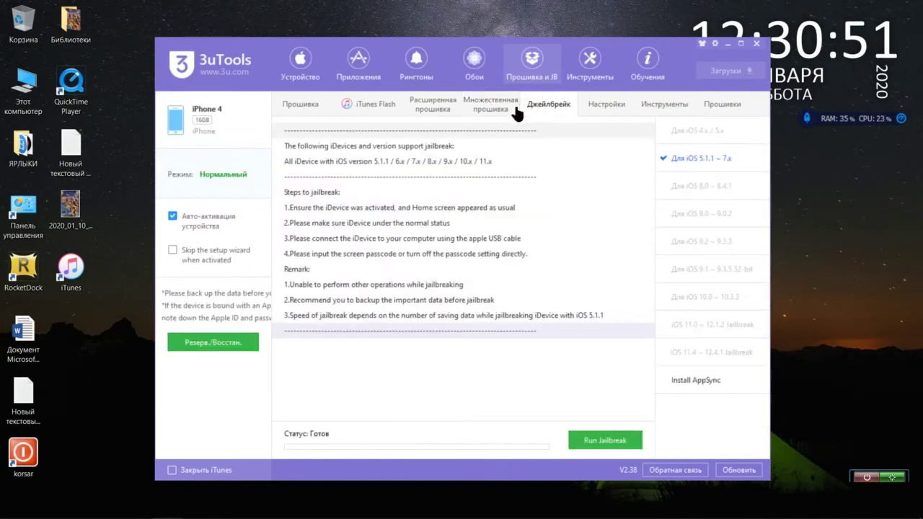
click(465, 103)
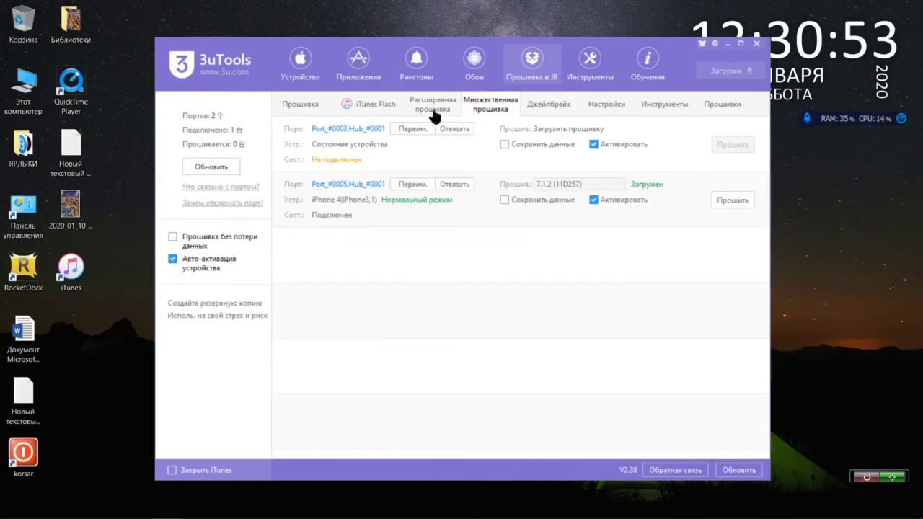
Import the iPhone4,1_9.3.6_13G37_Restore firmware file from the Firmware folder into advanced flashing.
click(433, 111)
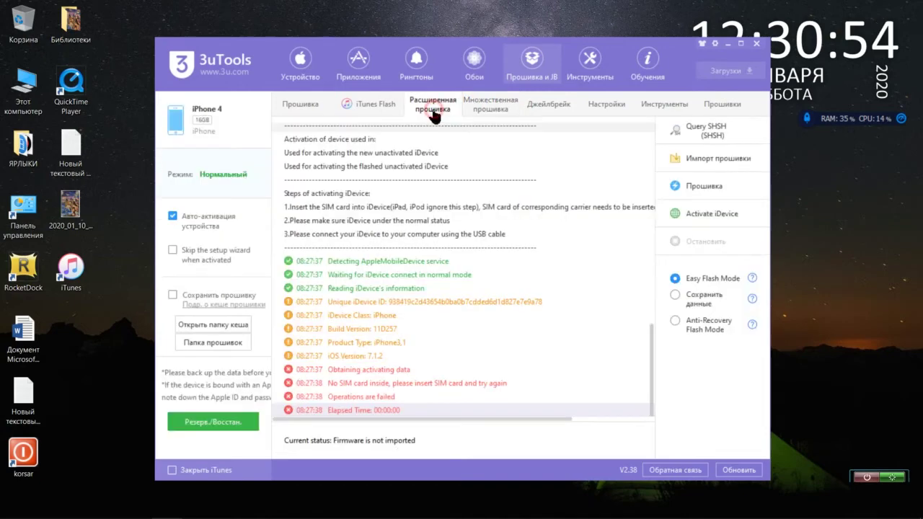
click(672, 163)
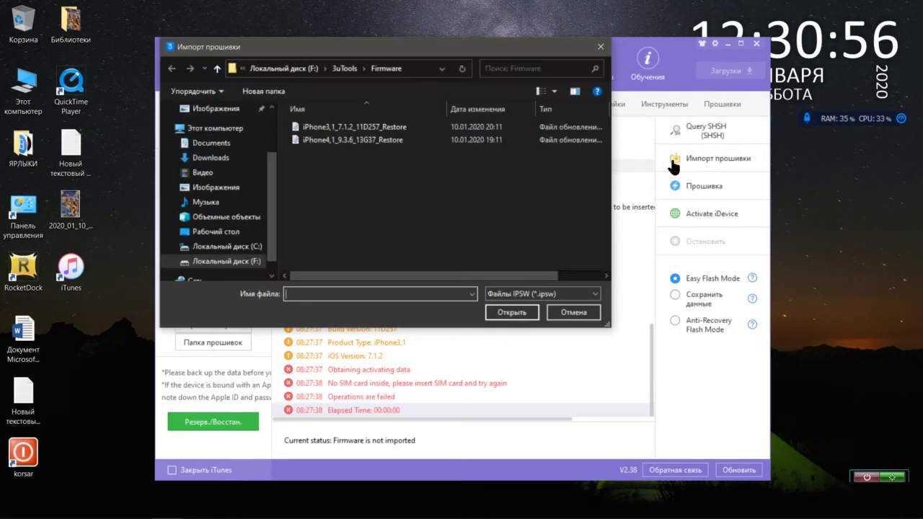
click(413, 139)
click(514, 316)
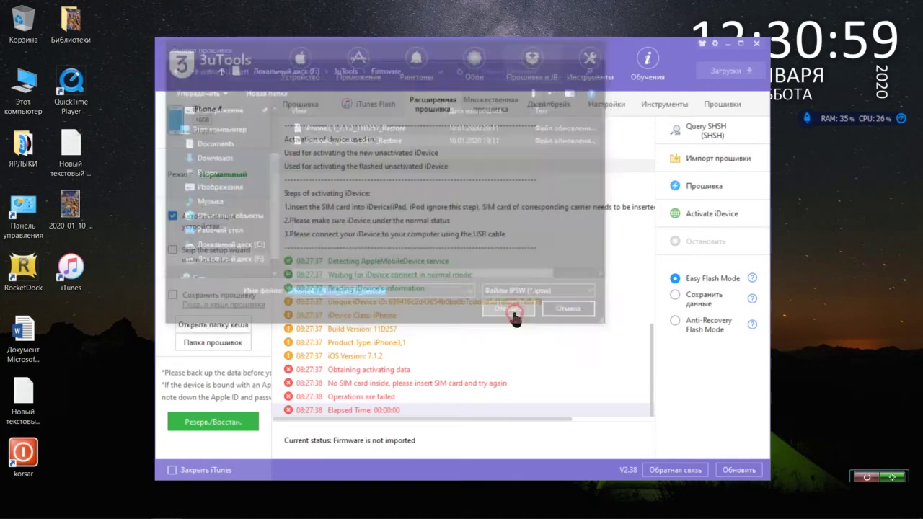
Go over the multiple flashing, jailbreak and settings pages again, ending at the downloadable firmware list.
click(507, 112)
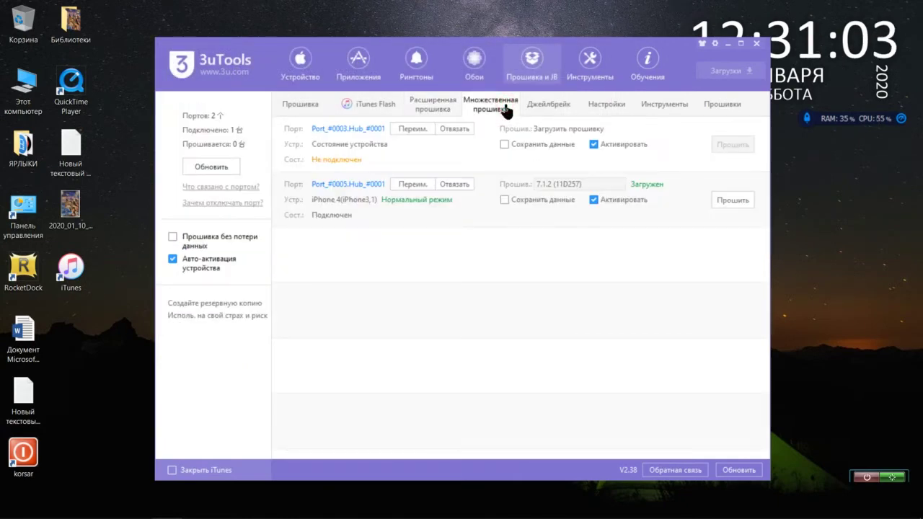
click(555, 113)
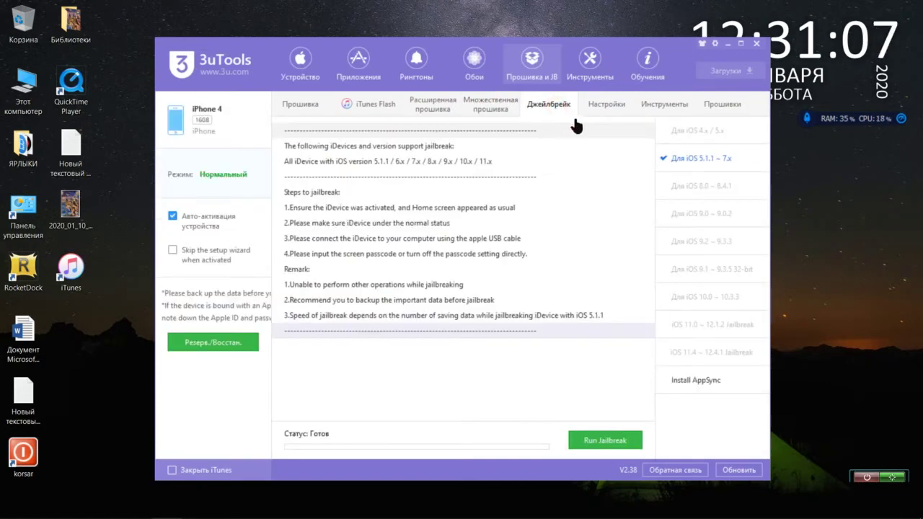
click(608, 106)
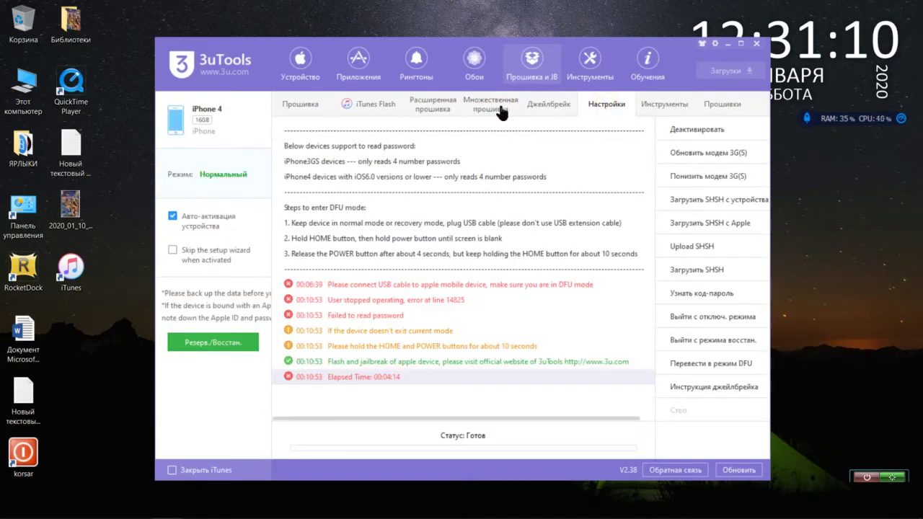
click(572, 109)
click(740, 109)
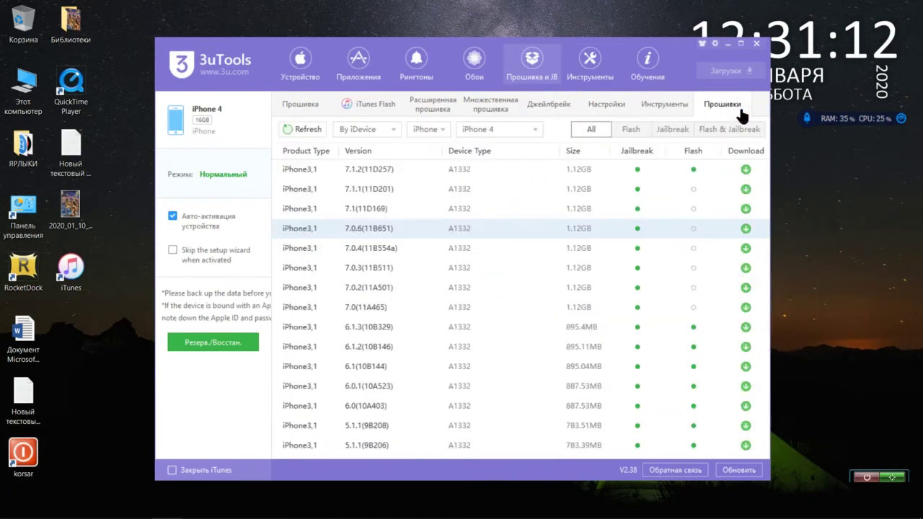
Check the imported firmware in advanced flashing, and view the iTunes Flash and standard firmware pages once more.
click(436, 112)
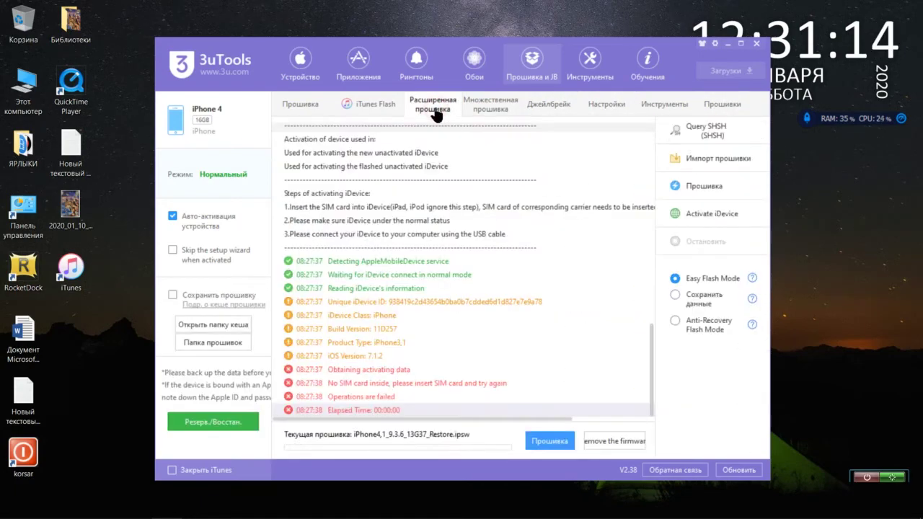
click(383, 106)
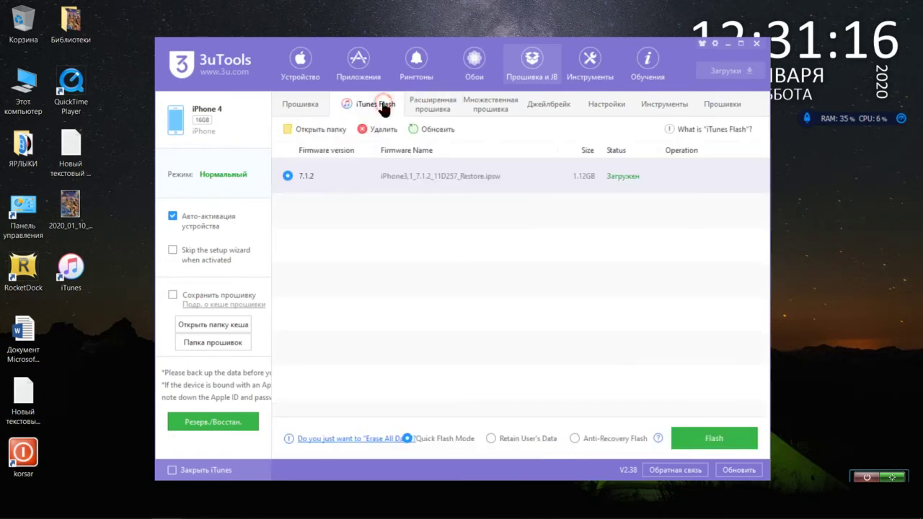
click(316, 114)
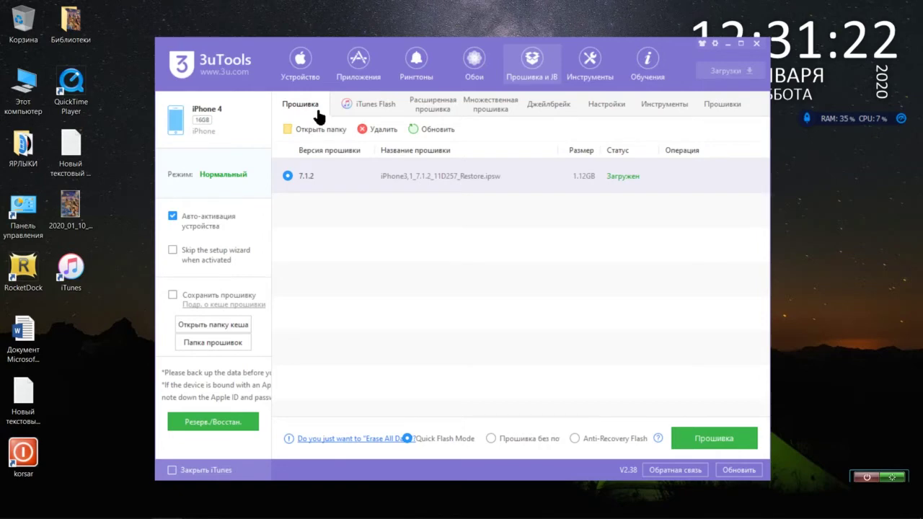
Examine the two restore files in the Firmware folder, close the folder, and refresh the standard firmware list.
click(319, 130)
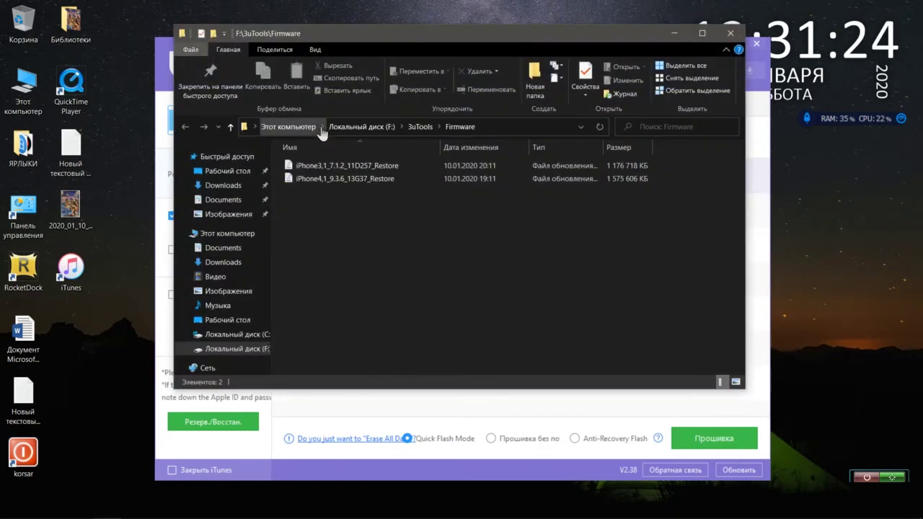
click(326, 166)
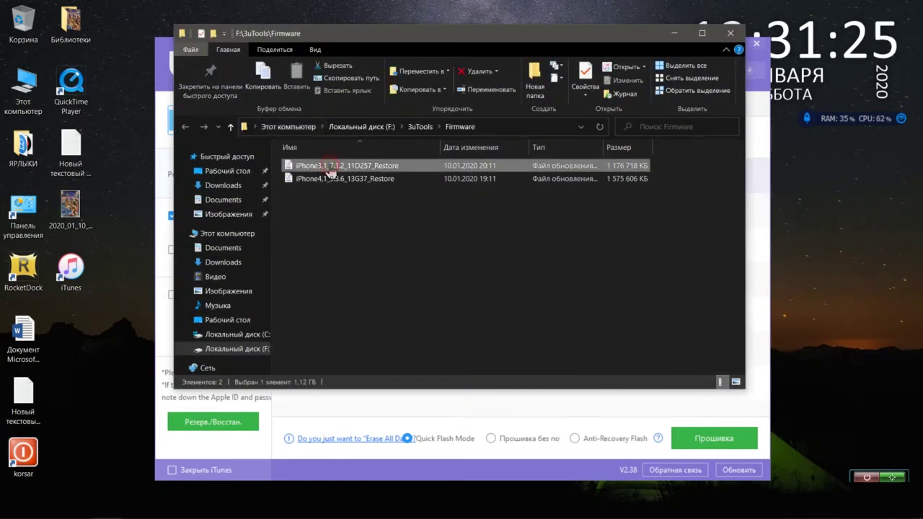
click(378, 180)
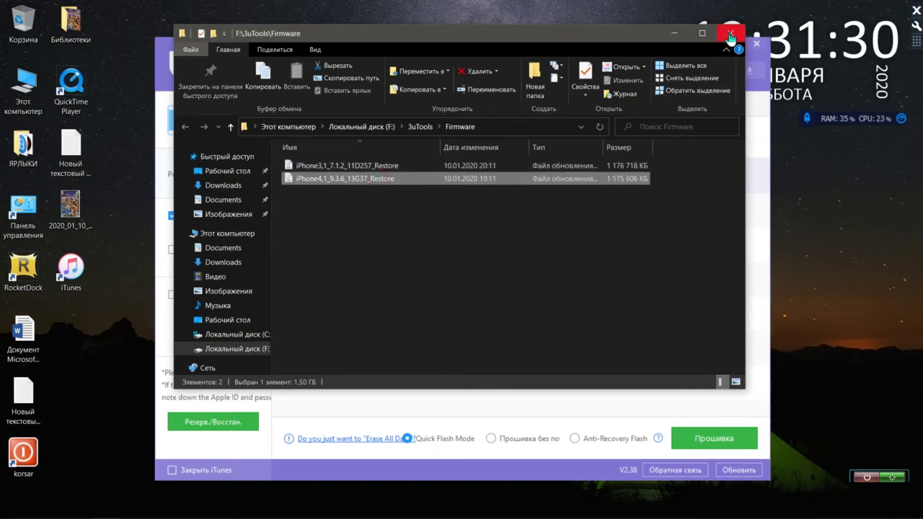
click(731, 34)
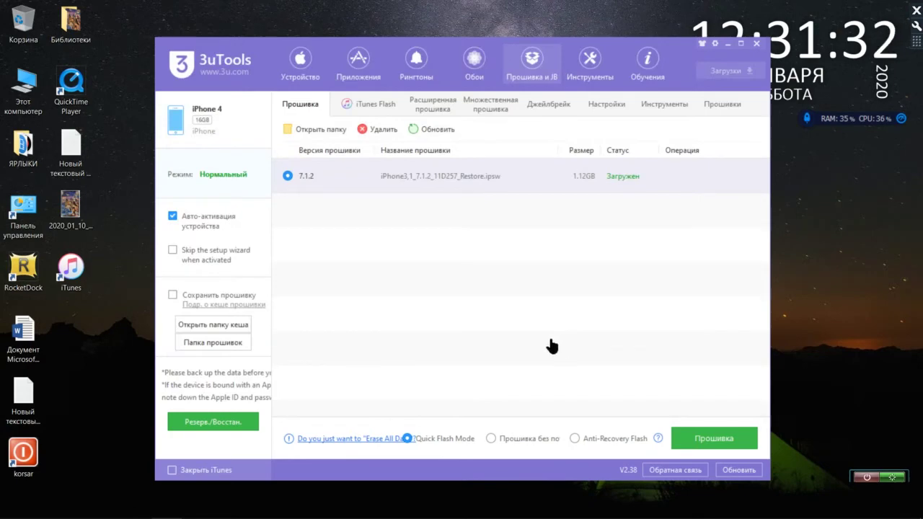
click(427, 130)
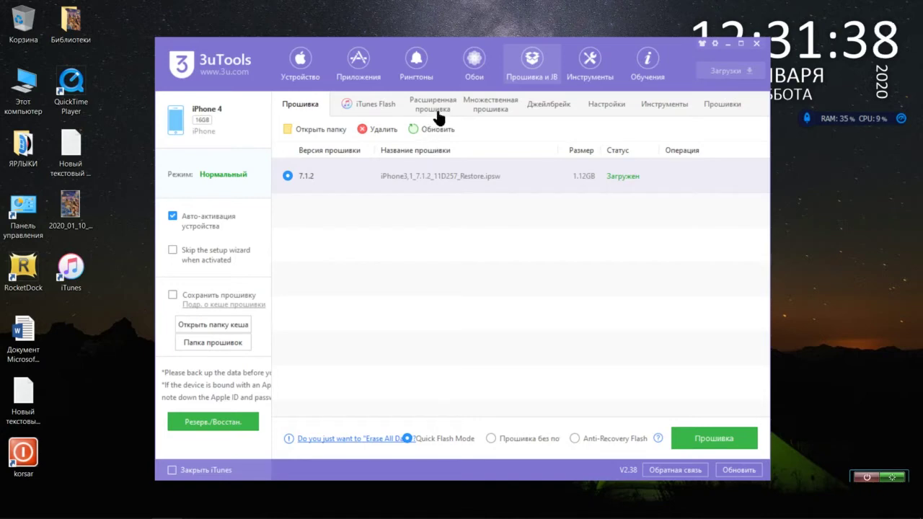
Remove the imported iPhone4,1_9.3.6_13G37_Restore.ipsw firmware from advanced flashing.
click(435, 105)
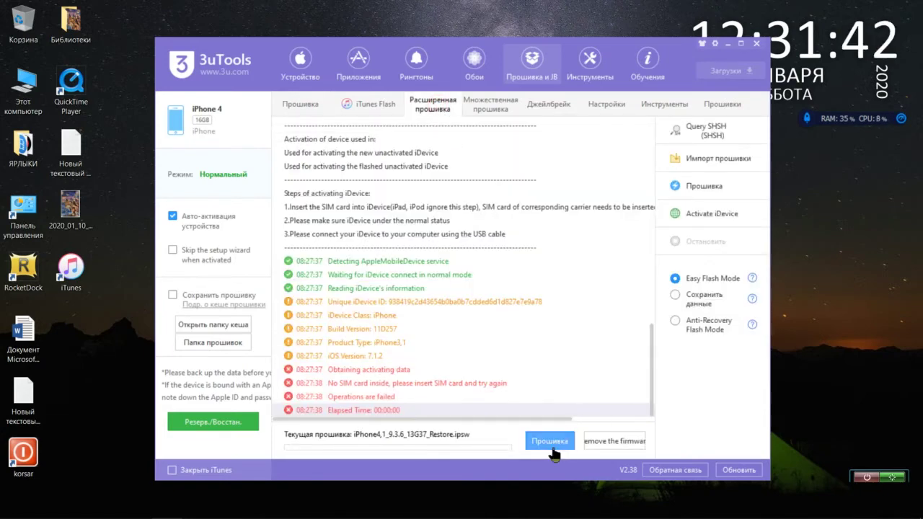
click(592, 446)
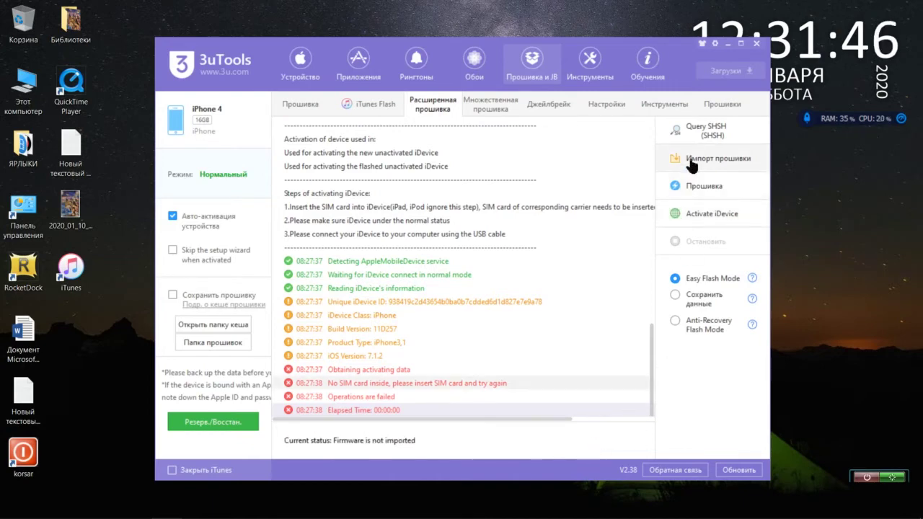
Review the jailbreak, multiple flashing, settings and jailbreak tools pages, ending with the downloadable iPhone 4 firmware list.
click(552, 103)
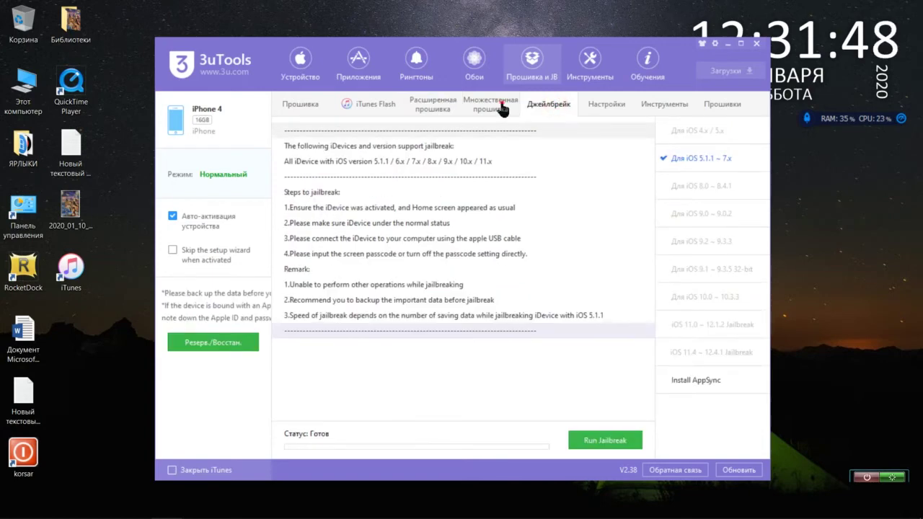
click(498, 107)
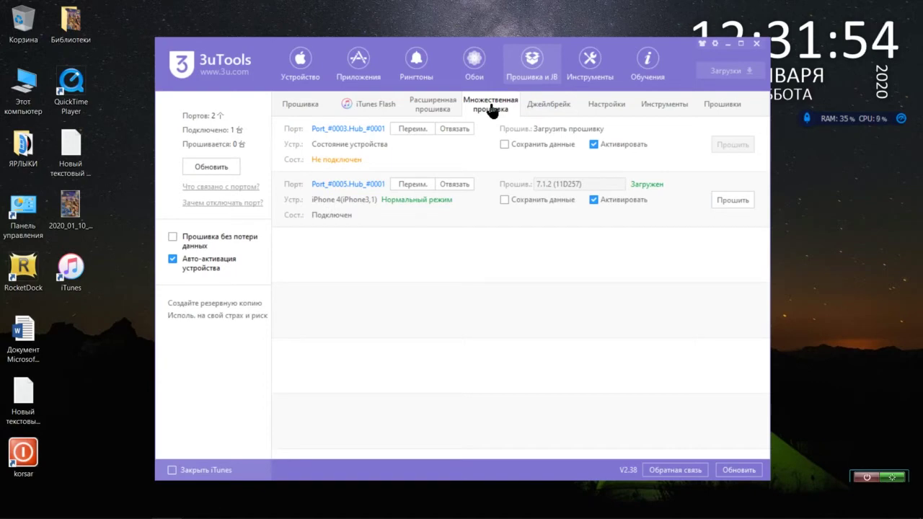
click(546, 106)
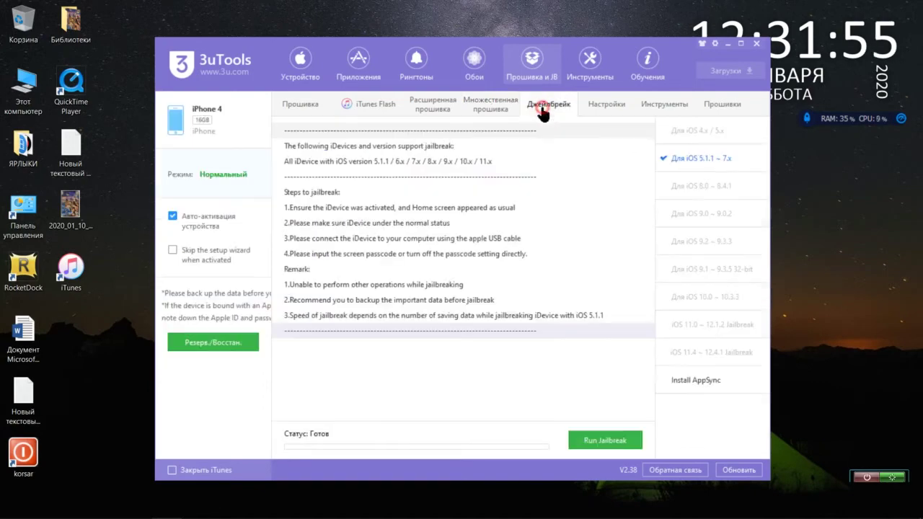
click(605, 112)
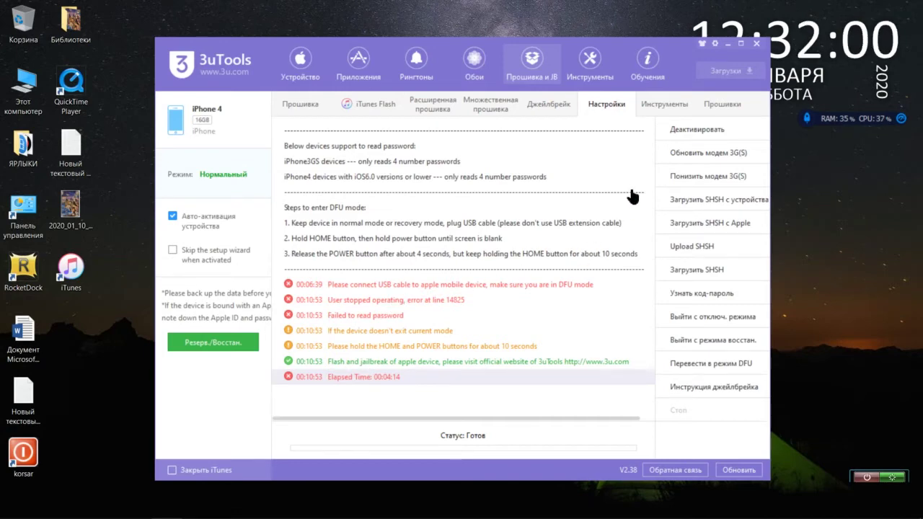
click(666, 105)
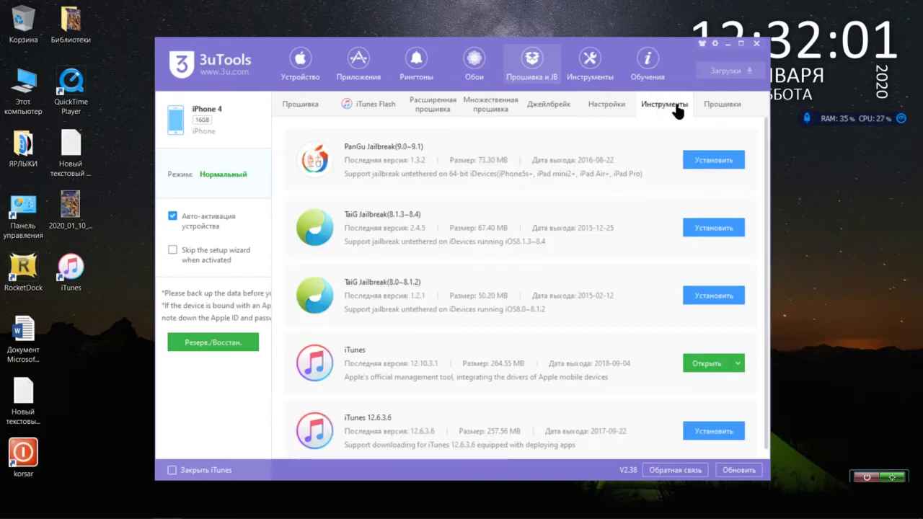
click(738, 106)
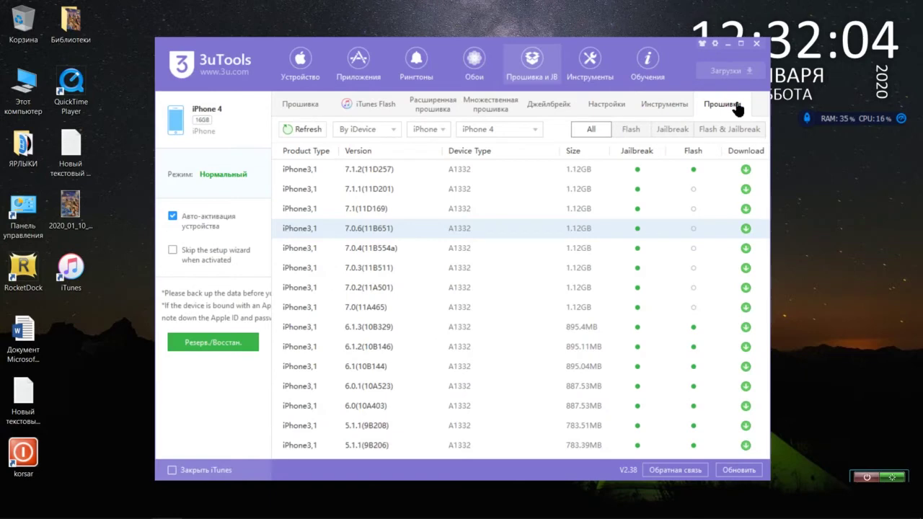
scroll(560, 278, down, 3)
scroll(560, 279, up, 3)
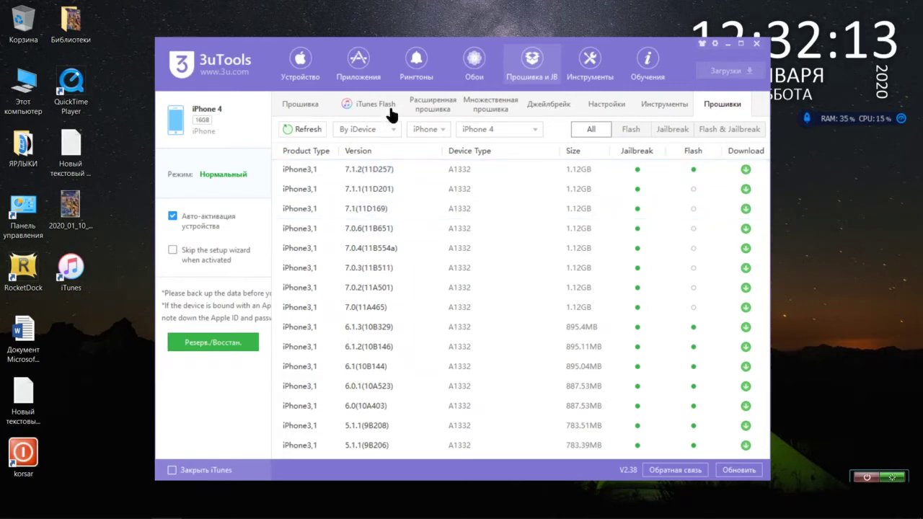
Show the downloadable firmware for iPhone 6s, followed by the firmware for iPhone 5.
click(530, 130)
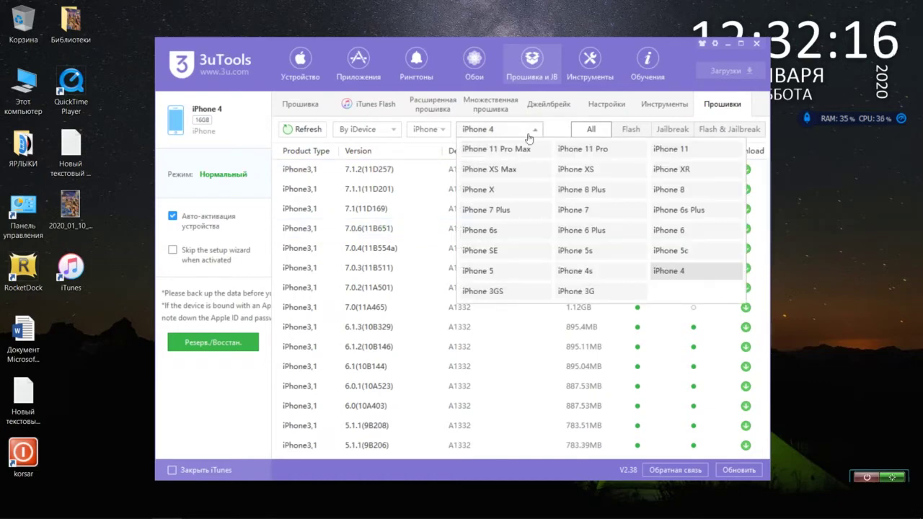
click(511, 230)
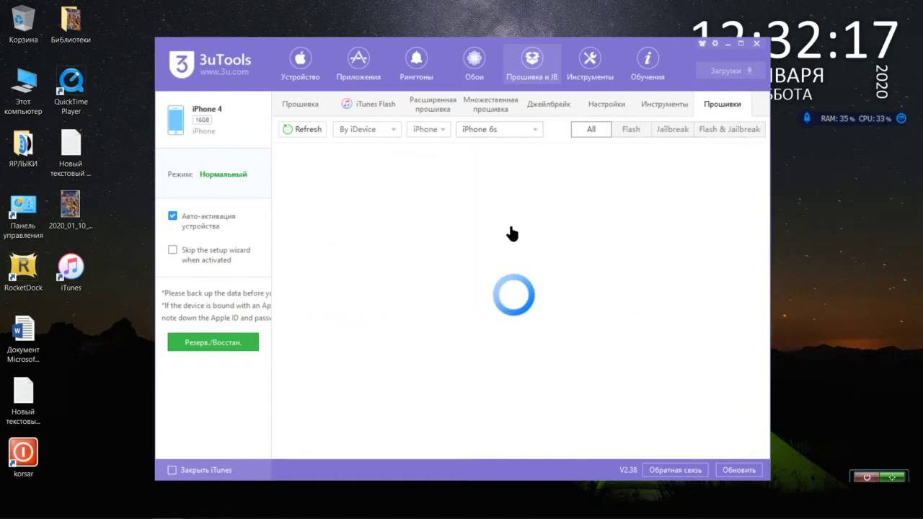
click(535, 129)
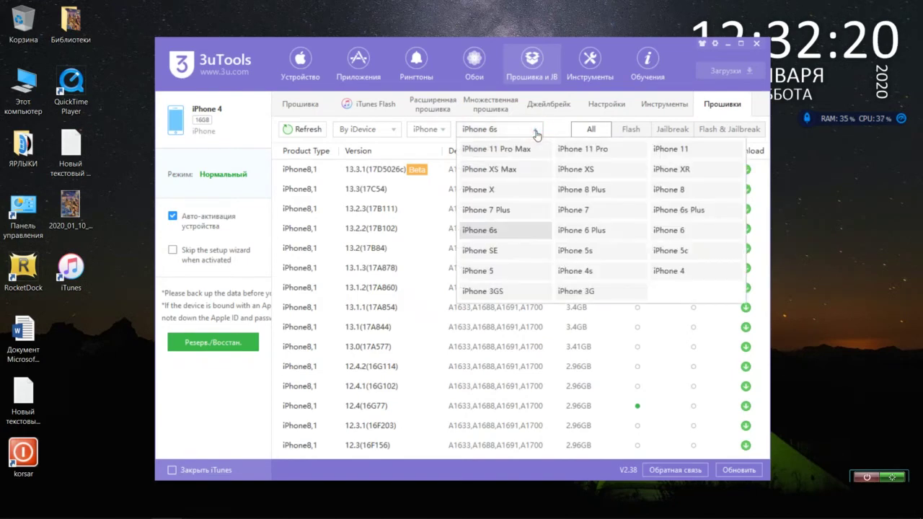
click(511, 273)
Examine the iPhone 5 firmware versions and their jailbreak and flash availability across the list.
scroll(511, 277, down, 2)
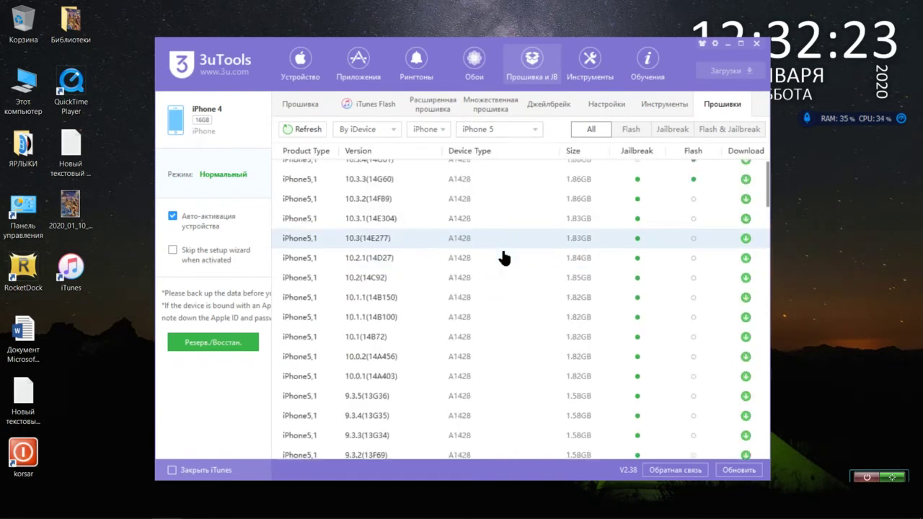
scroll(558, 258, up, 3)
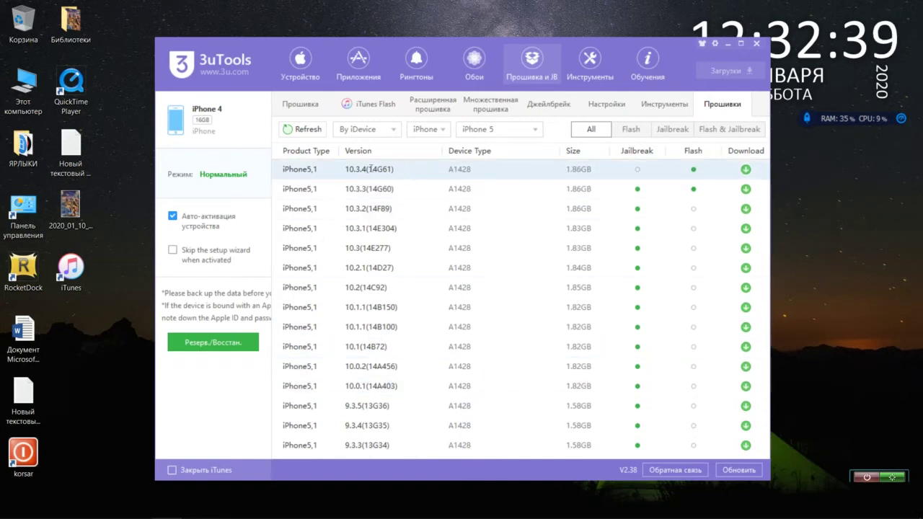
scroll(379, 238, down, 5)
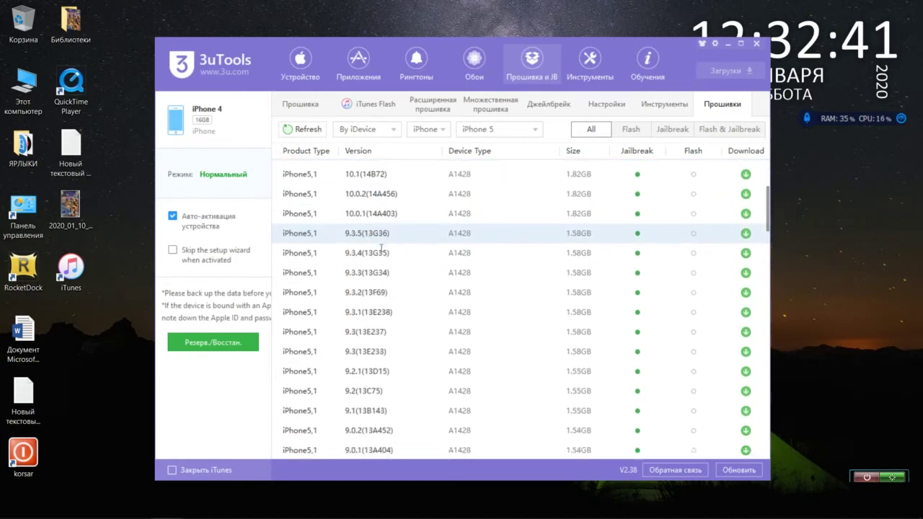
scroll(380, 249, down, 5)
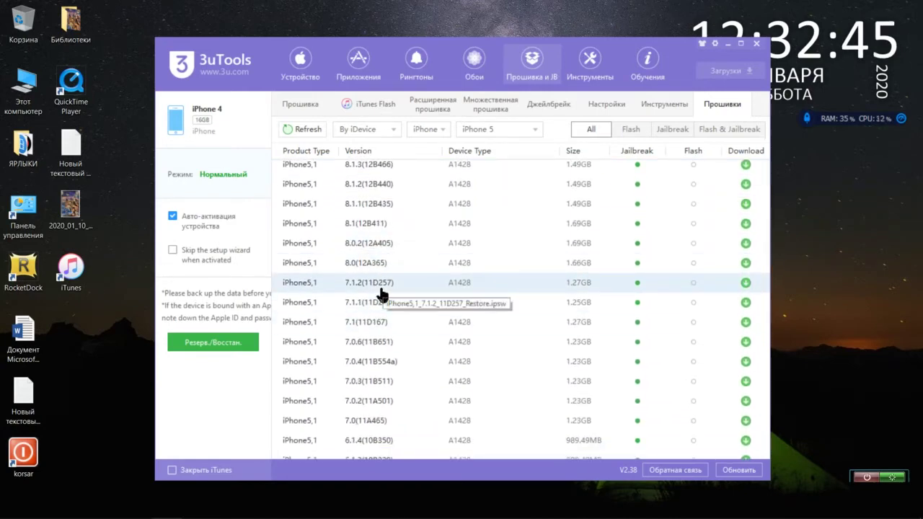
scroll(382, 290, down, 3)
scroll(382, 290, down, 5)
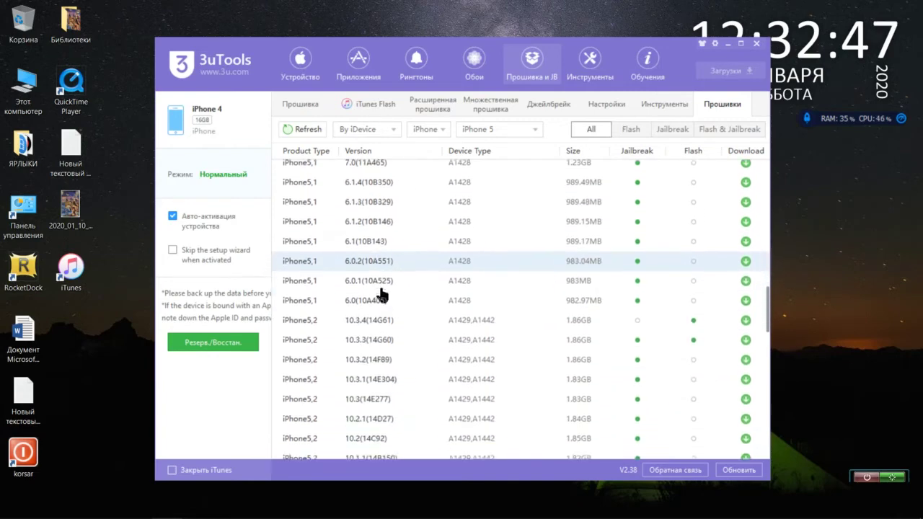
scroll(383, 292, up, 9)
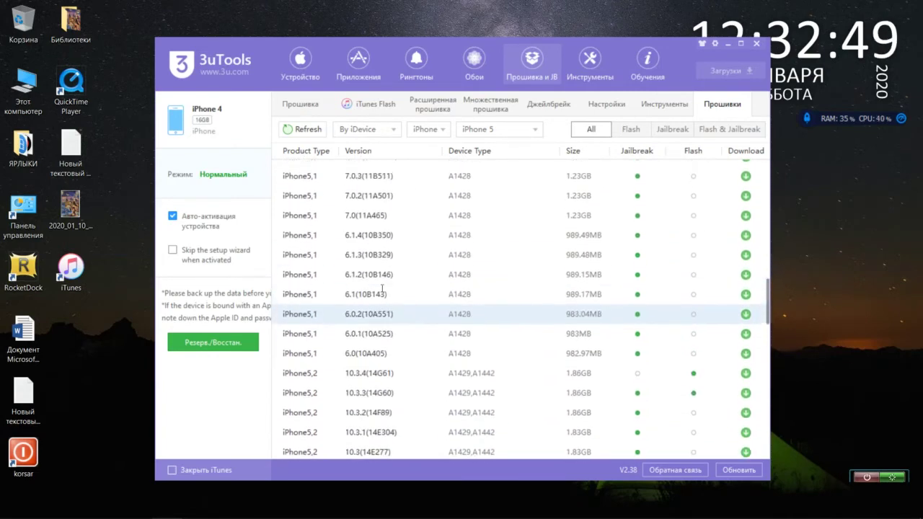
scroll(382, 288, up, 8)
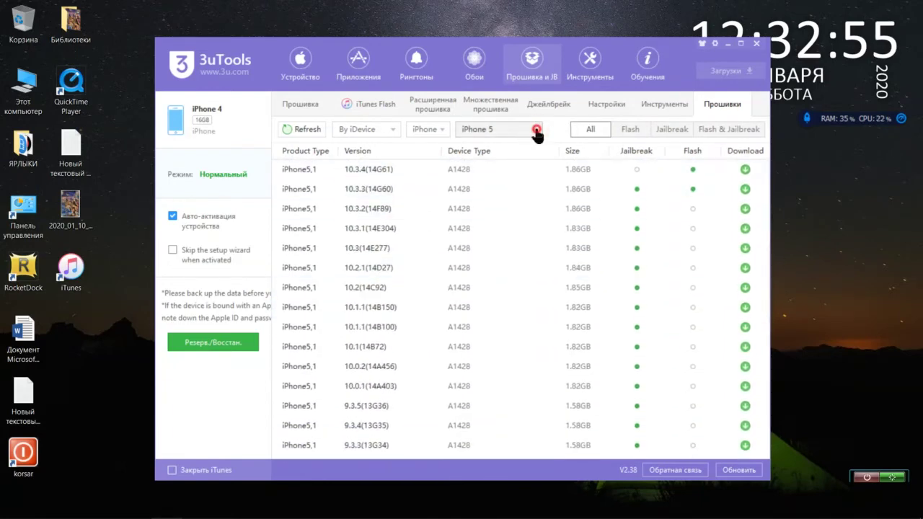
Switch the downloadable firmware list to the iPhone 11 Pro model.
click(536, 132)
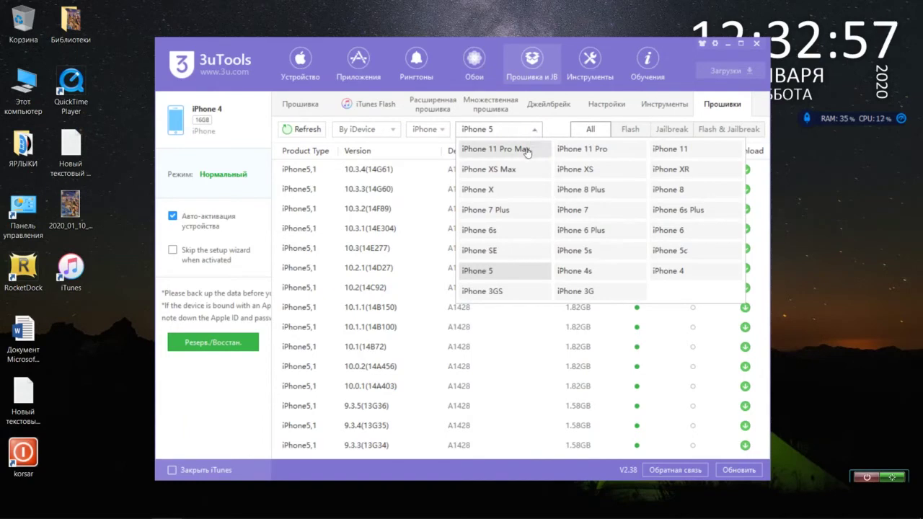
click(570, 150)
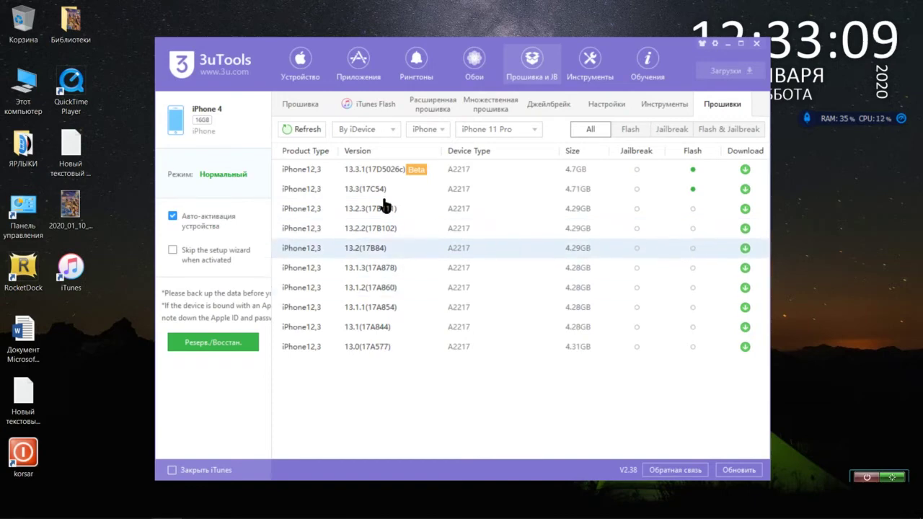
View the UDisk storage utility, look at the utilities overview again, and return to the firmware list.
click(583, 67)
click(351, 154)
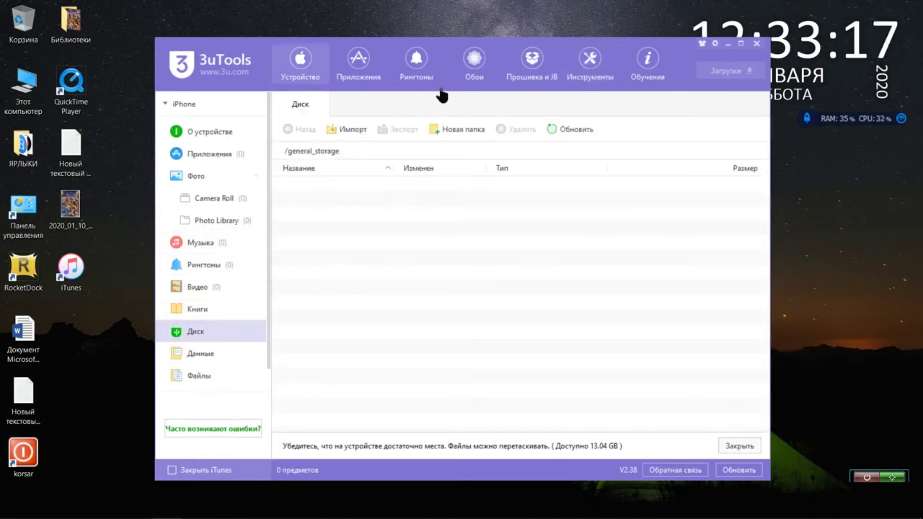
click(588, 75)
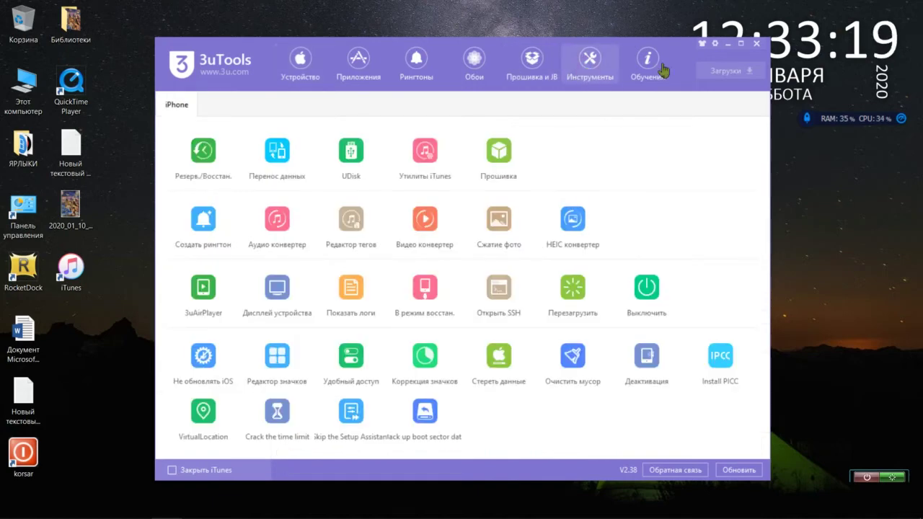
click(519, 70)
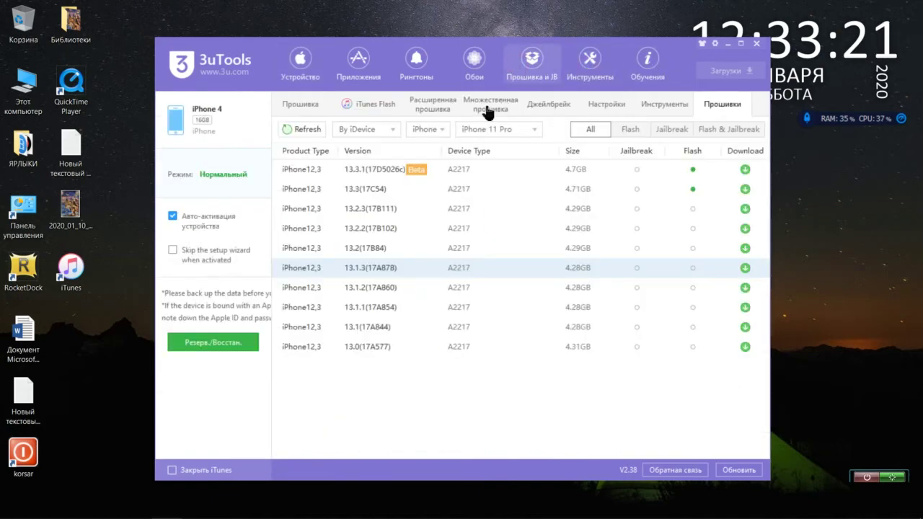
Check the device-type and grouping options, and filter the iPhone 11 Pro firmware list to Flash.
click(432, 133)
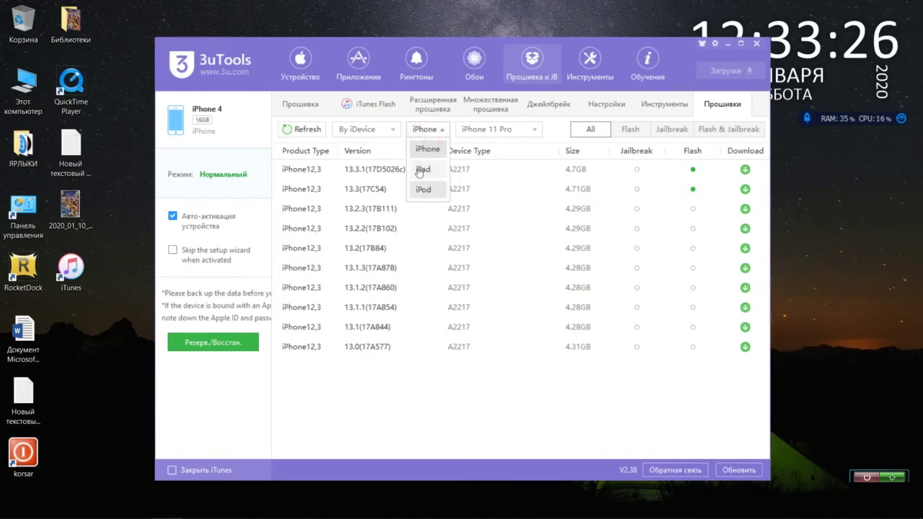
click(390, 133)
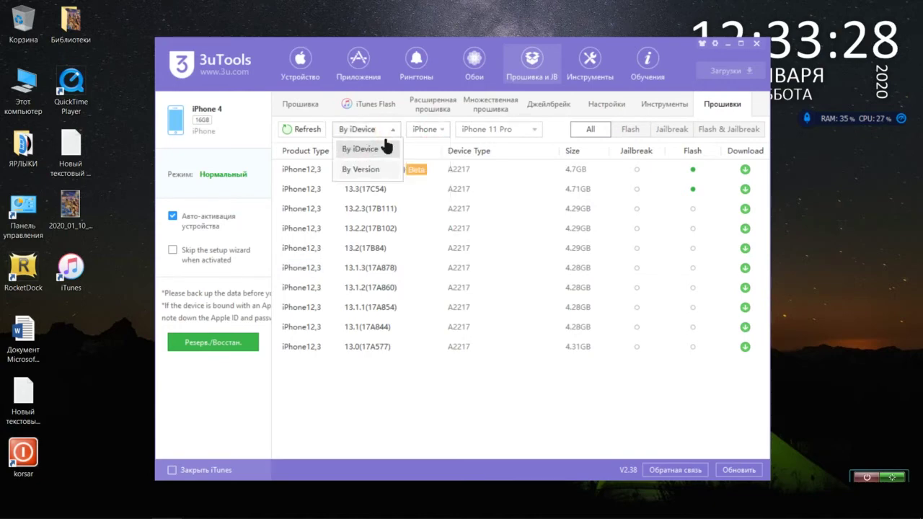
click(418, 178)
click(593, 133)
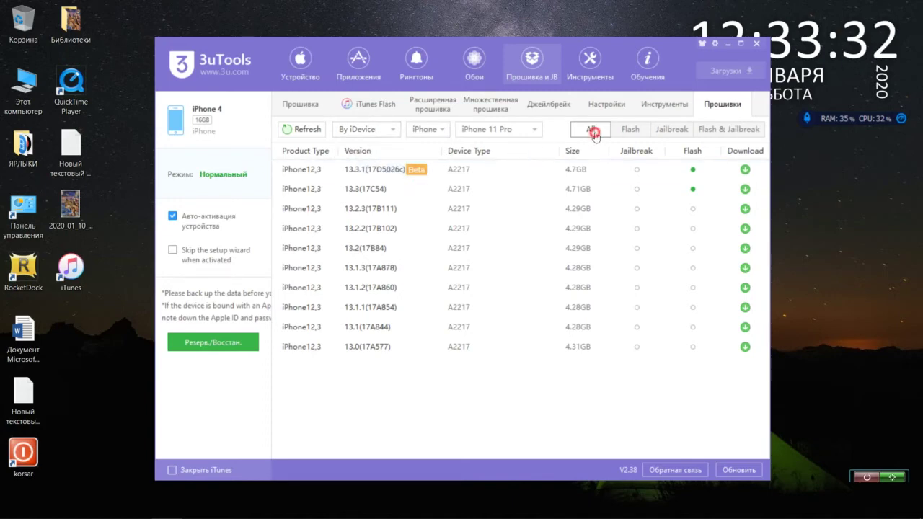
click(629, 131)
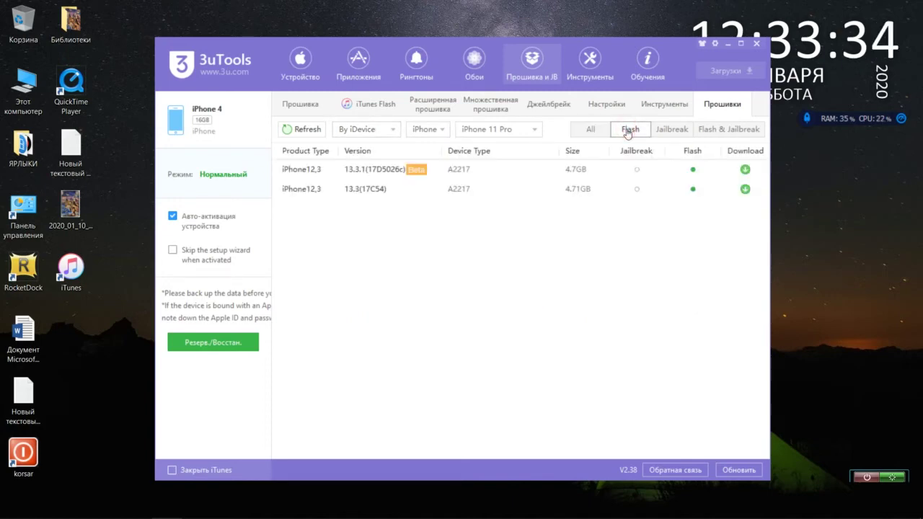
Check the device-type and grouping options again, and switch the downloadable firmware list to the iPhone 4.
click(537, 131)
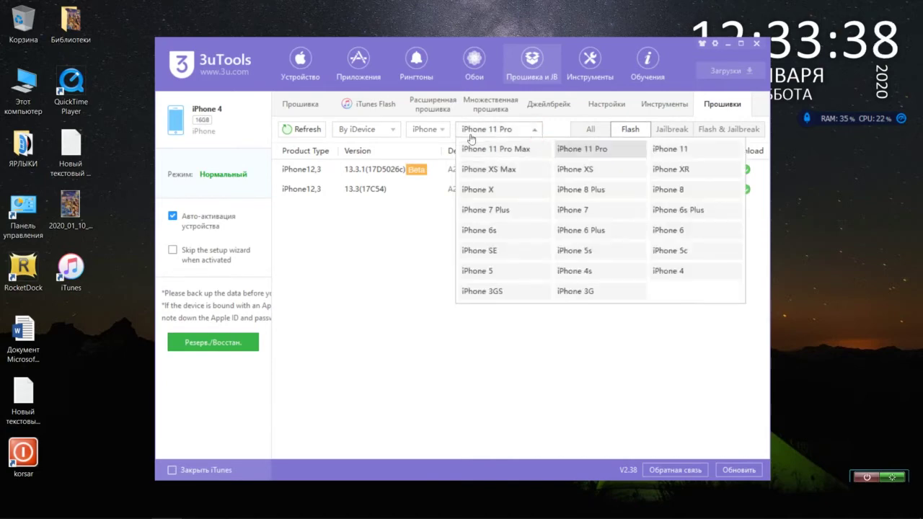
click(431, 129)
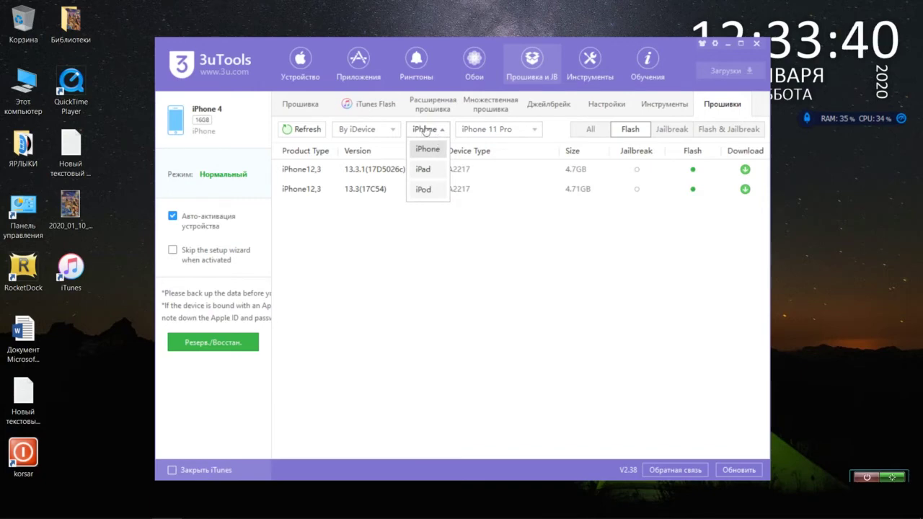
click(393, 130)
click(393, 149)
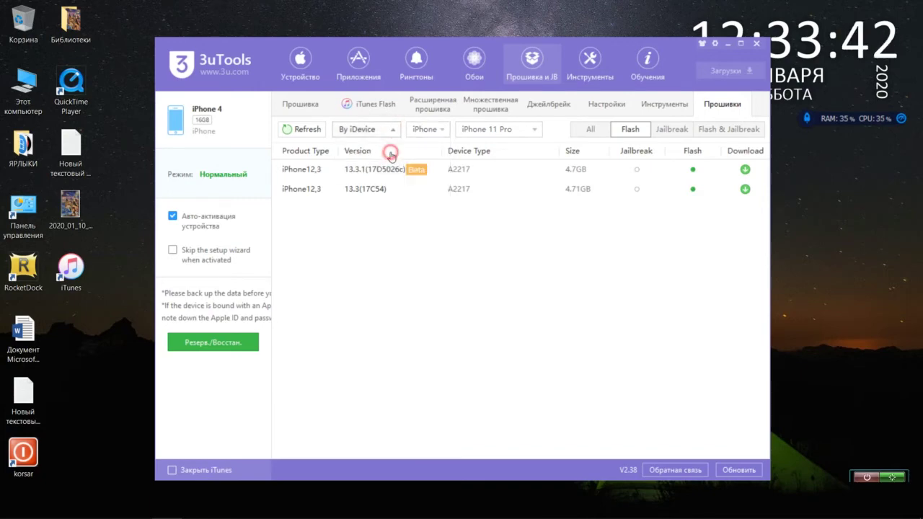
click(533, 130)
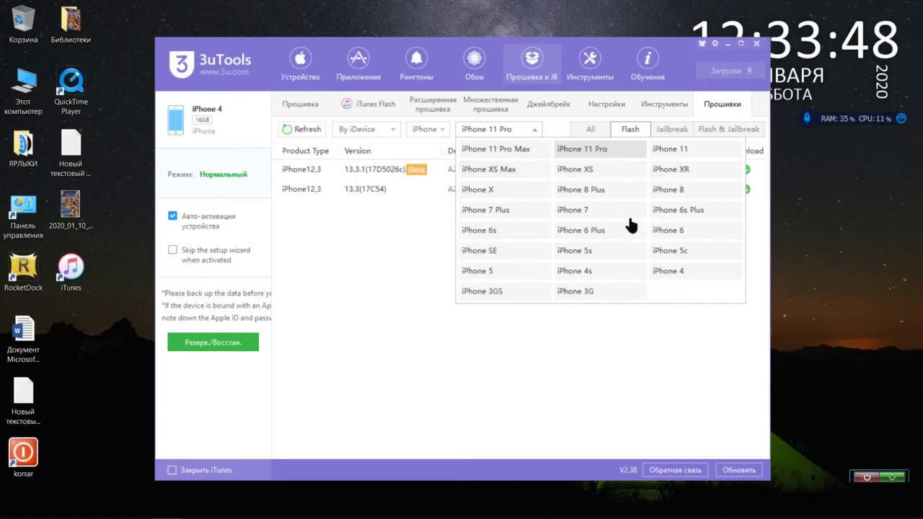
click(663, 271)
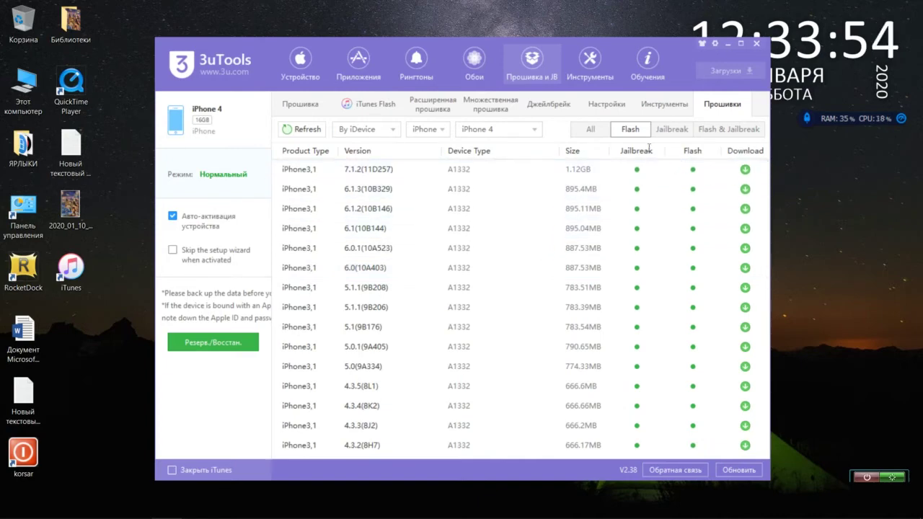
Compare the iPhone 4 firmware list under the All and Flash filters, and leave it showing All.
click(591, 130)
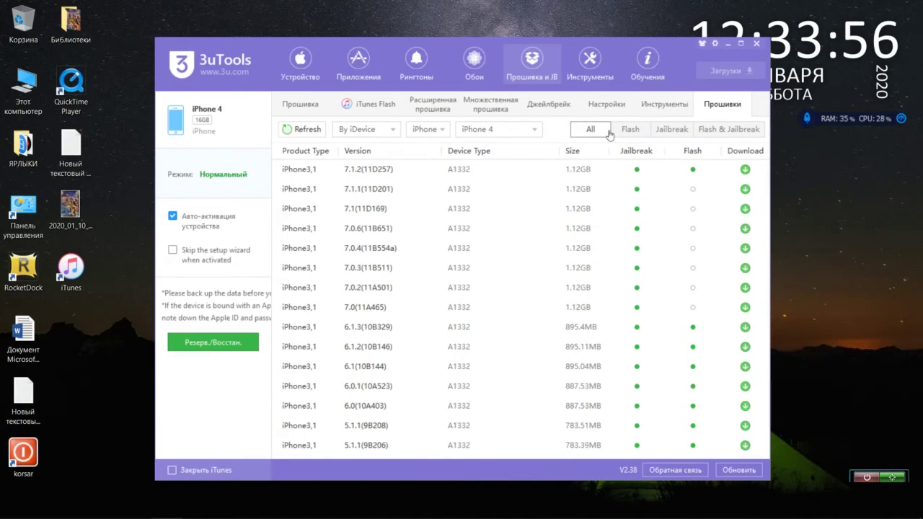
click(623, 134)
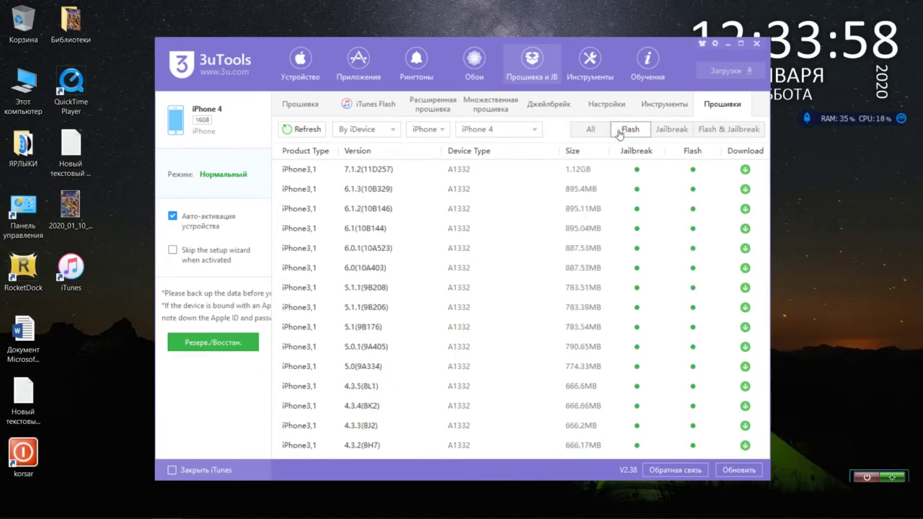
click(590, 130)
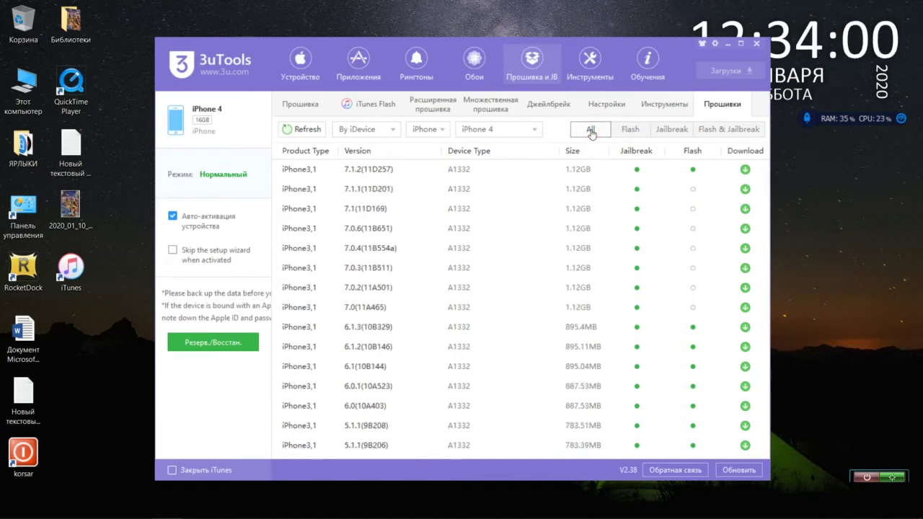
click(618, 131)
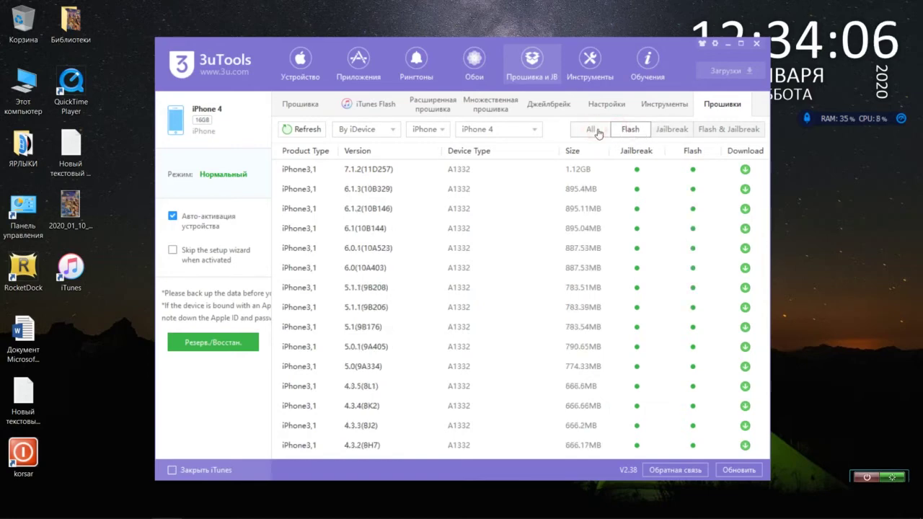
click(596, 130)
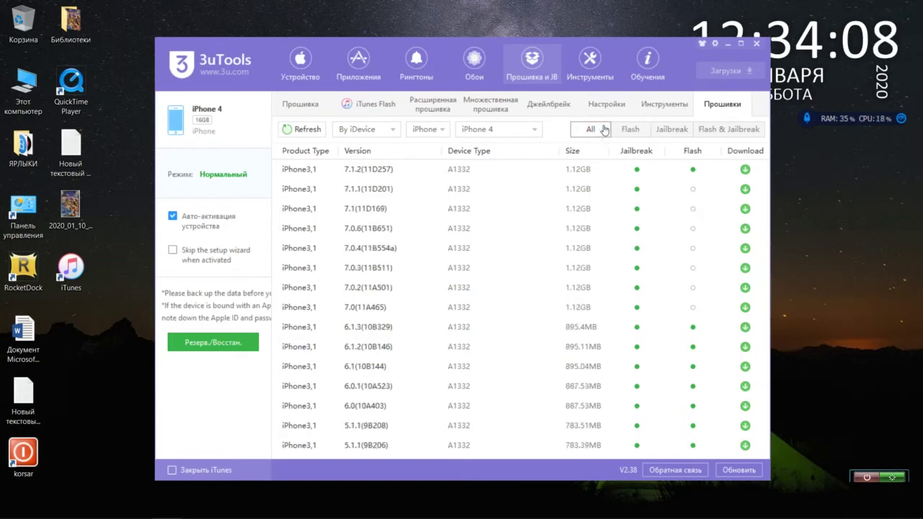
Look at the downloaded firmware and flash modes on the basic flashing page and revisit the iPhone 4 firmware list.
click(363, 129)
click(363, 130)
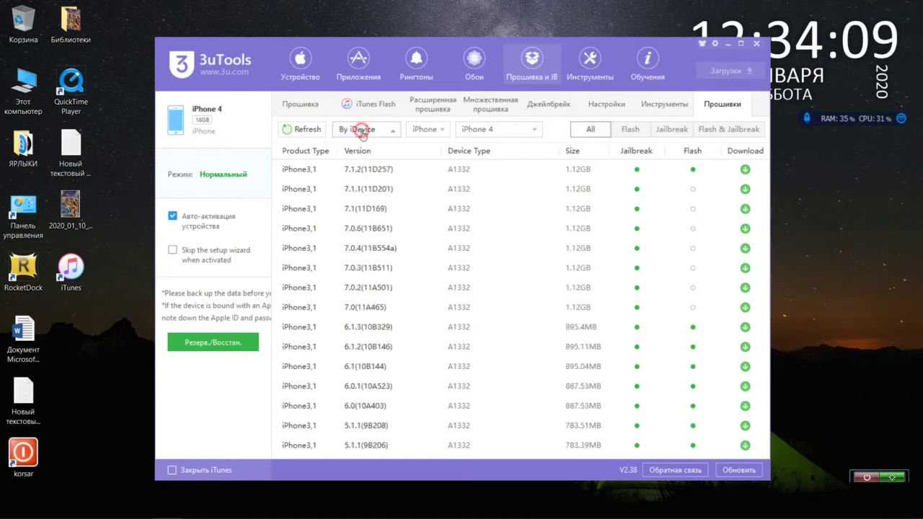
click(315, 108)
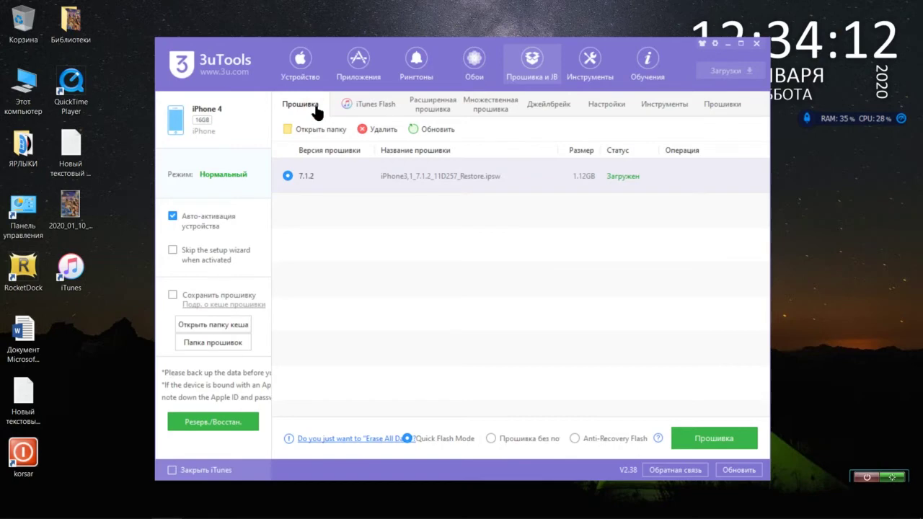
click(720, 108)
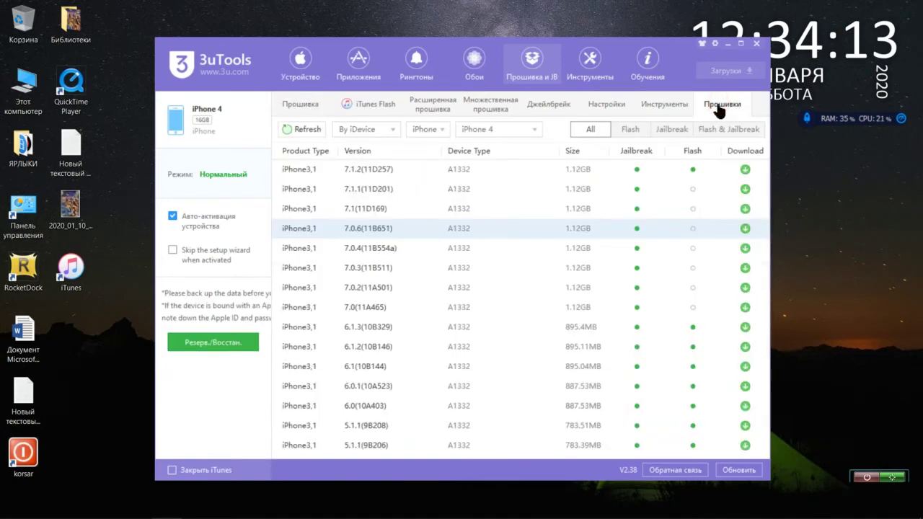
click(293, 105)
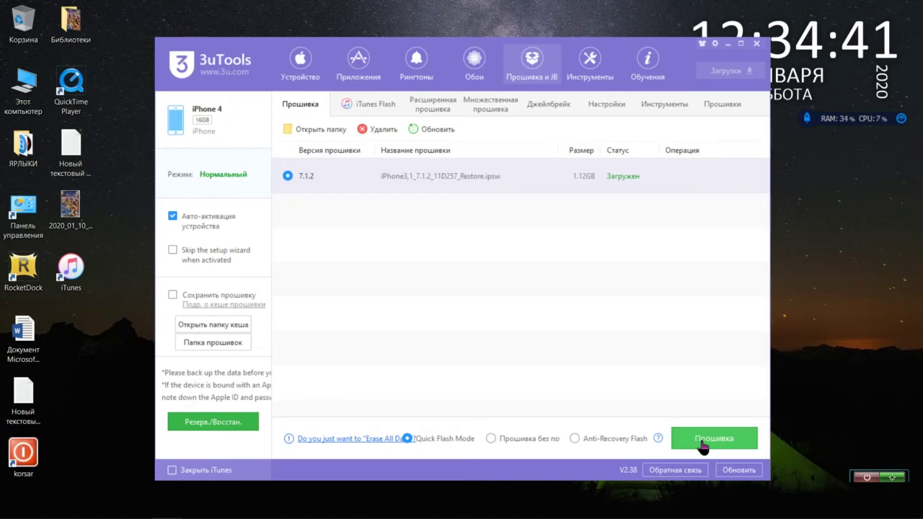
Review the iTunes Flash, advanced flash, multi-device flash, jailbreak, settings and toolbox pages, and return to the firmware list.
click(385, 102)
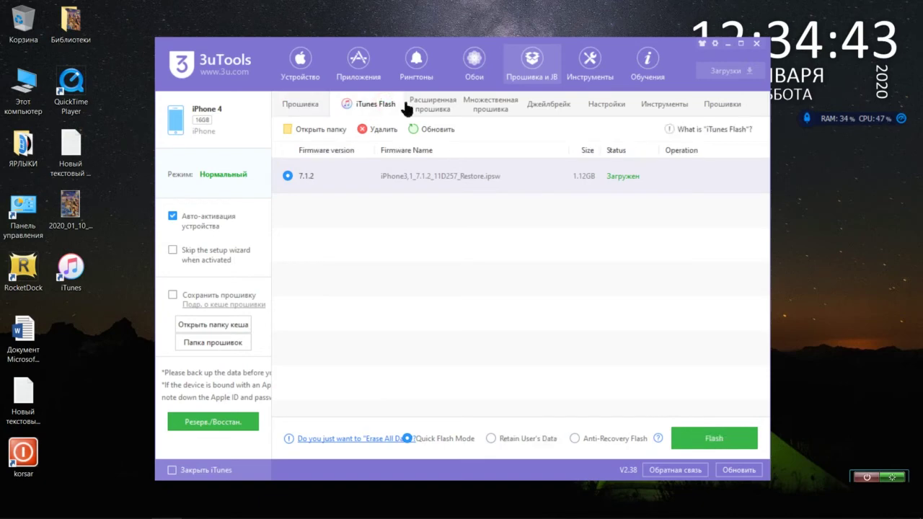
click(419, 108)
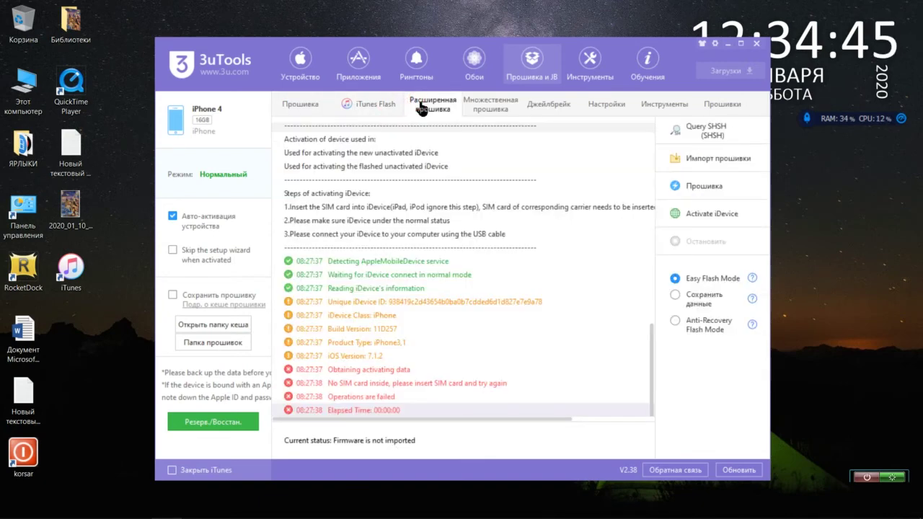
click(484, 101)
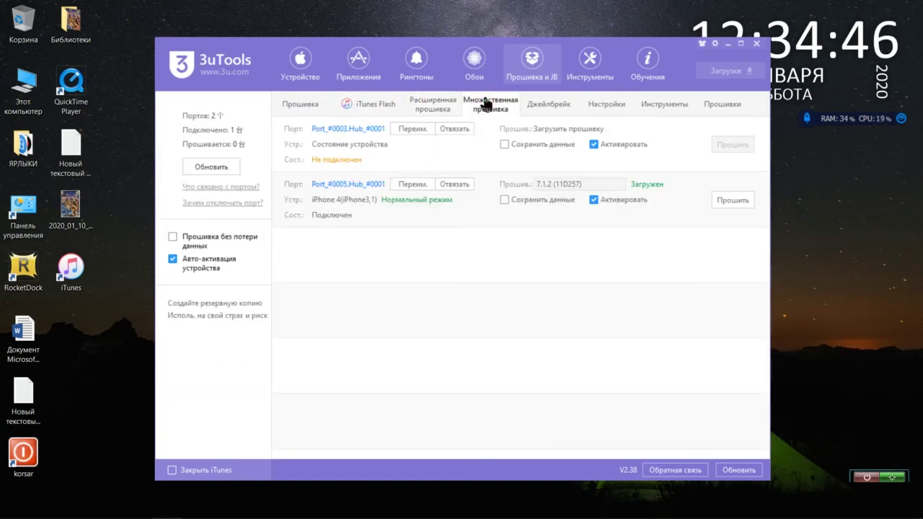
click(428, 107)
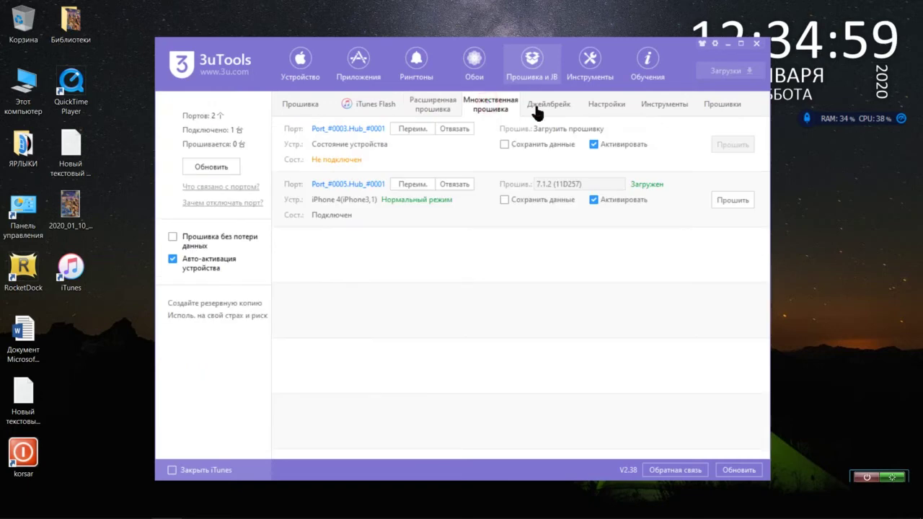
click(537, 109)
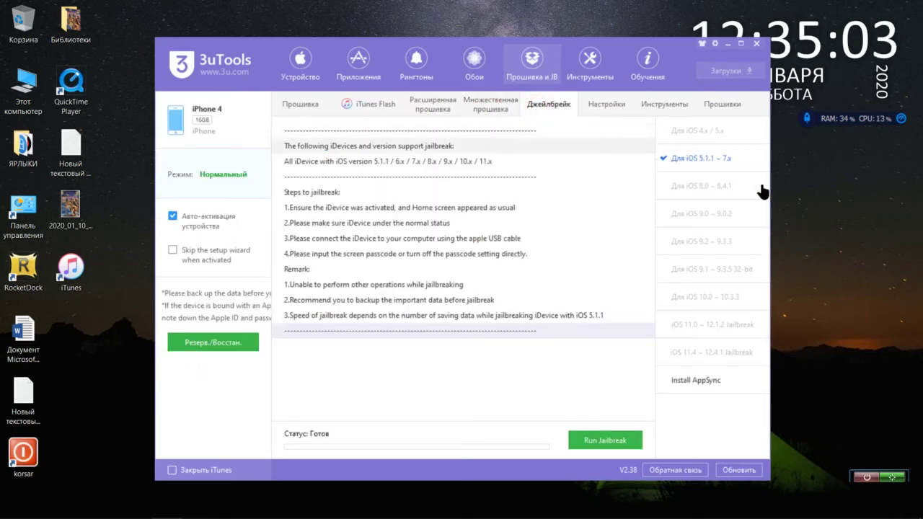
click(610, 110)
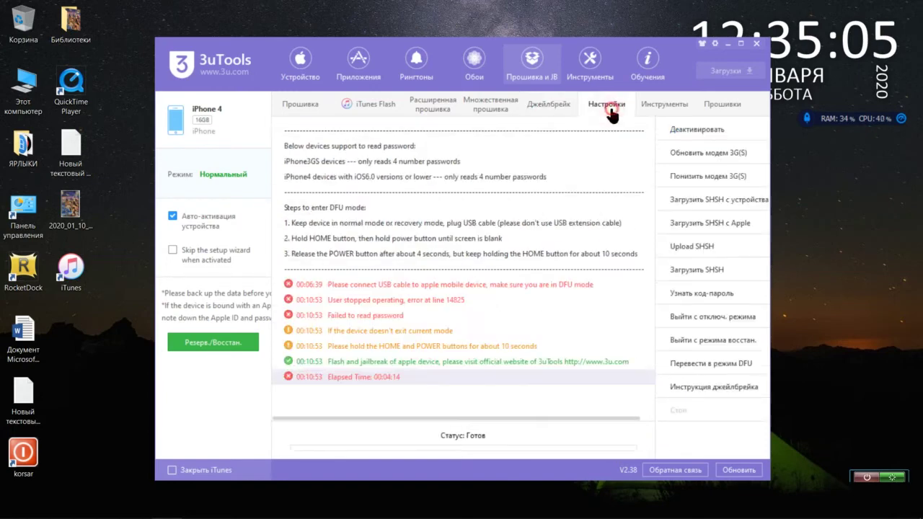
click(658, 107)
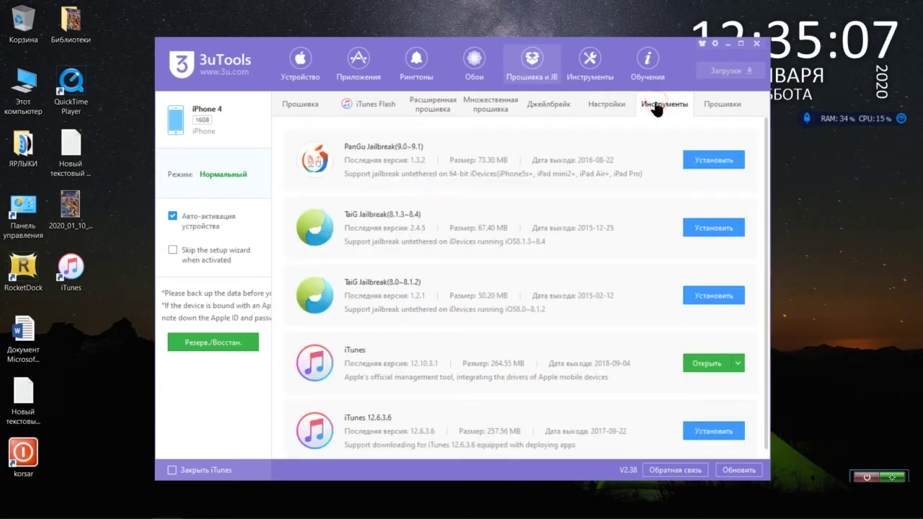
scroll(651, 244, down, 1)
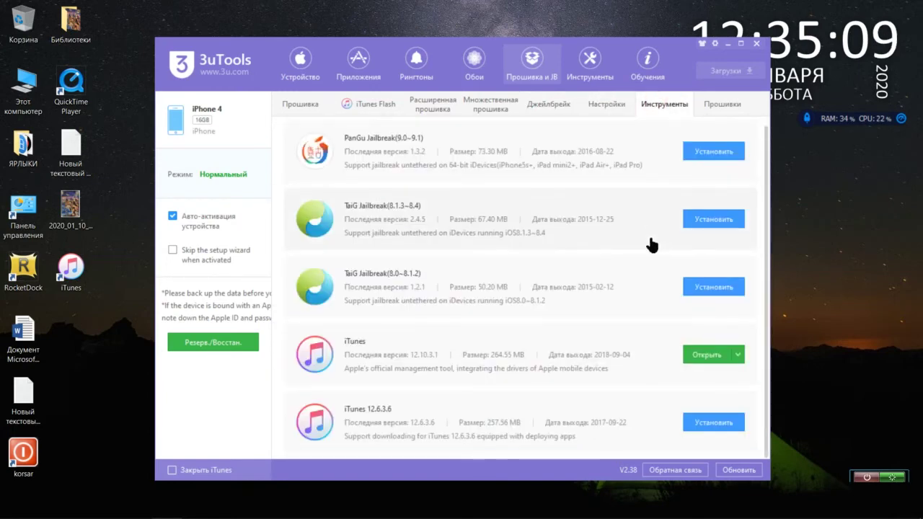
scroll(652, 244, up, 1)
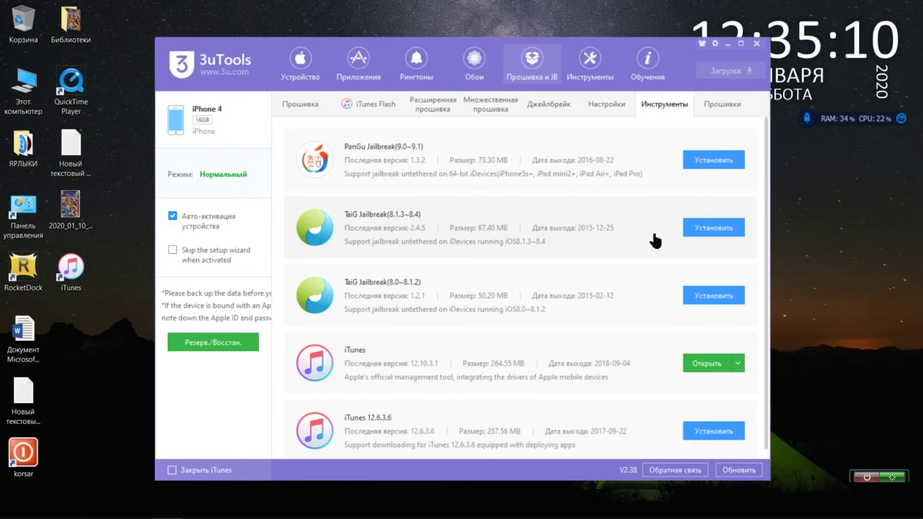
click(703, 107)
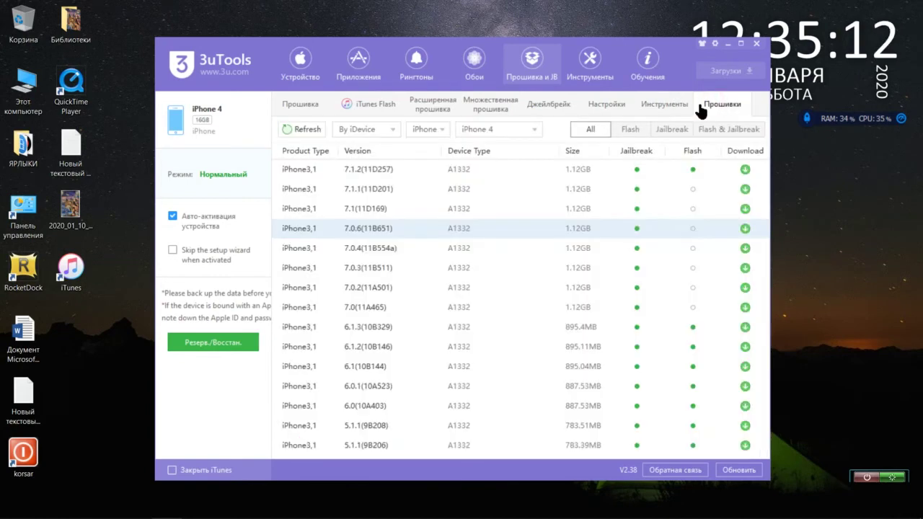
Import the iPhone4,1_9.3.6_13G37_Restore firmware for advanced flashing and try to flash it in Easy Flash Mode.
click(308, 108)
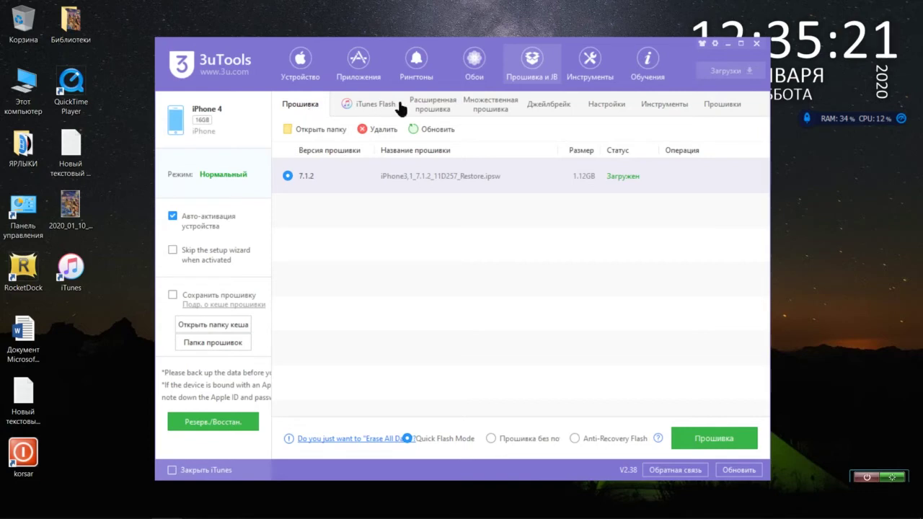
click(448, 108)
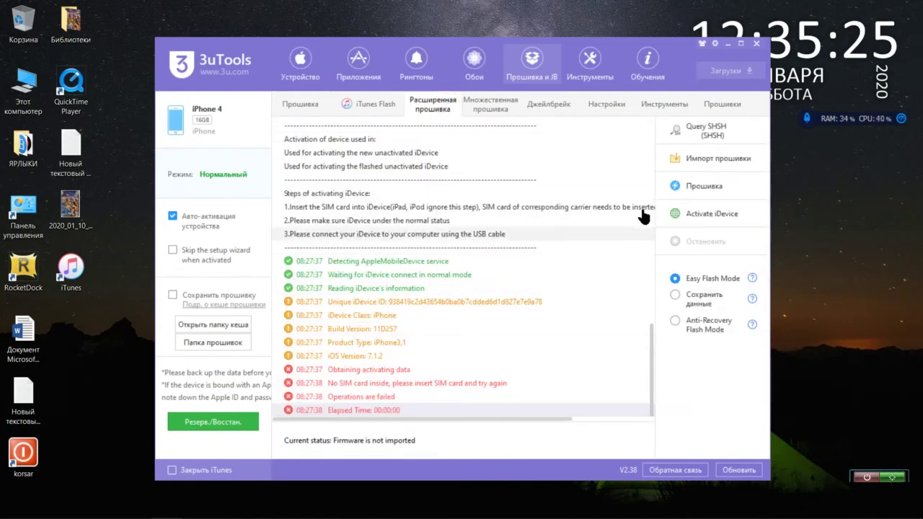
click(684, 158)
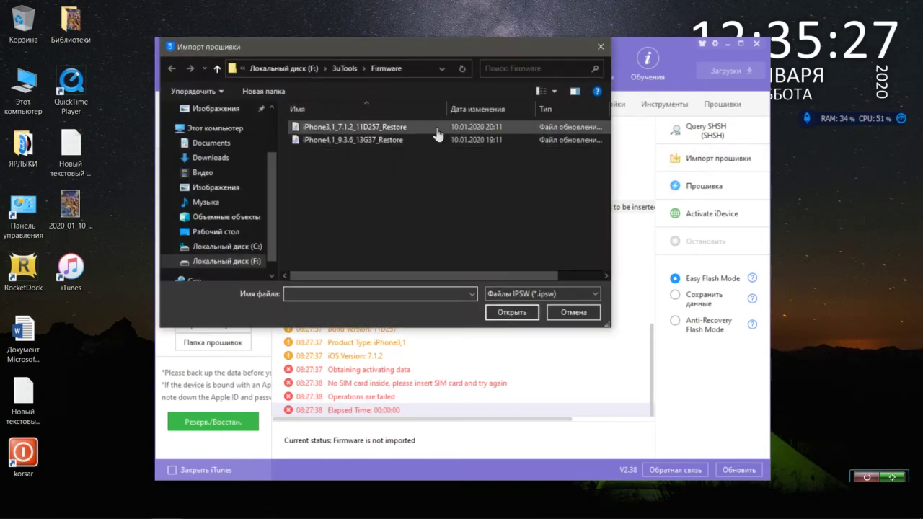
click(435, 131)
click(436, 141)
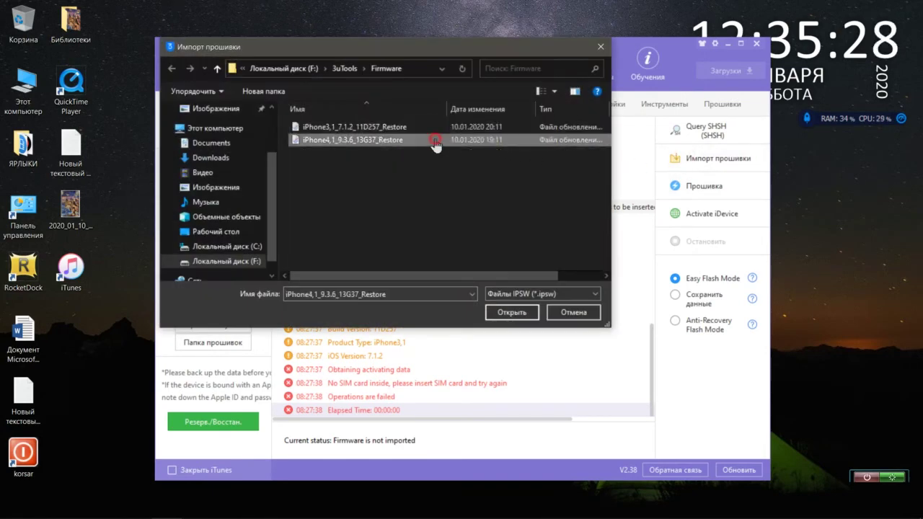
click(526, 314)
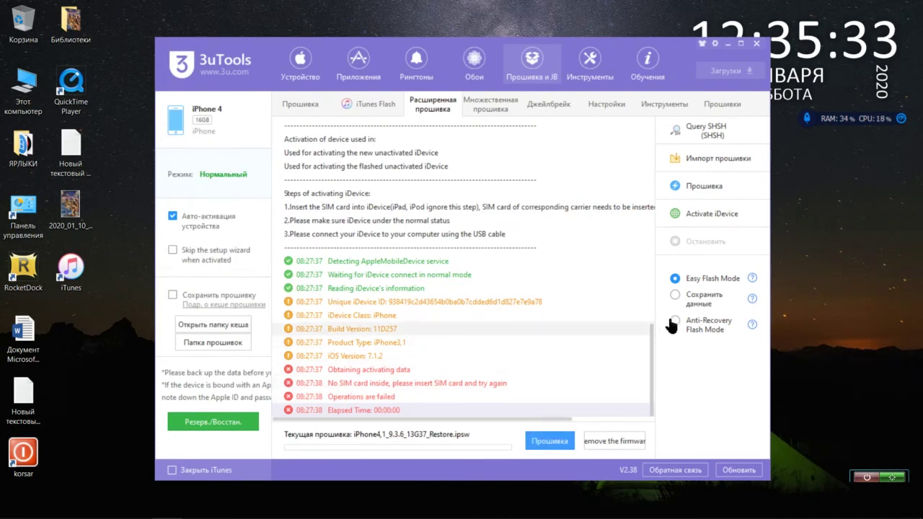
click(554, 442)
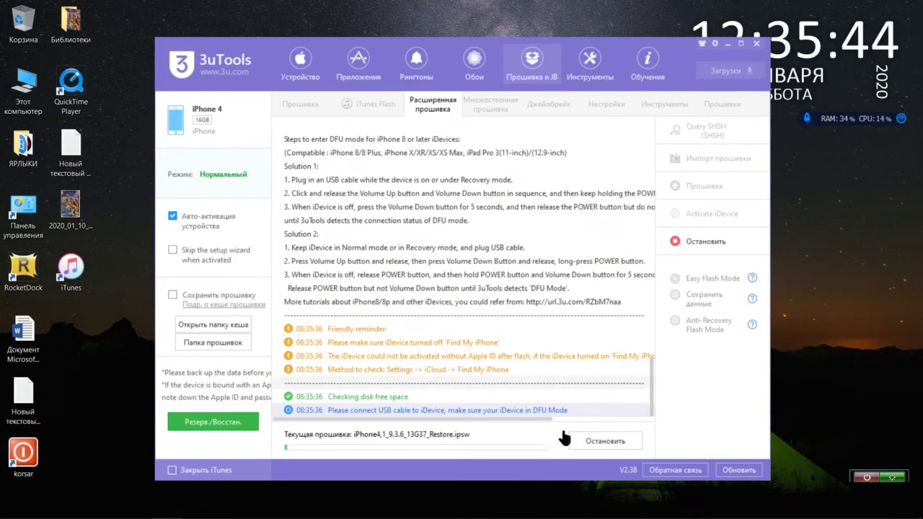
mouse_move(474, 518)
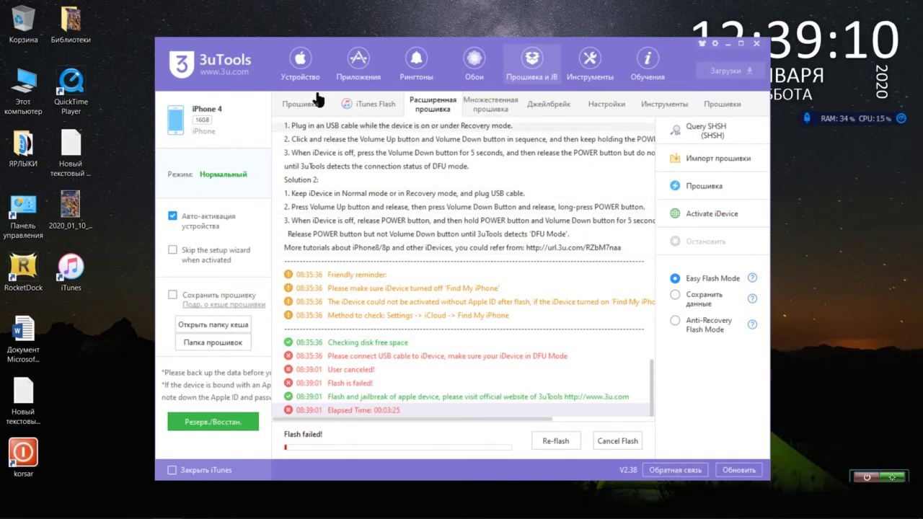
Use the recovery-mode utility to put the connected iPhone into recovery mode and confirm.
click(293, 65)
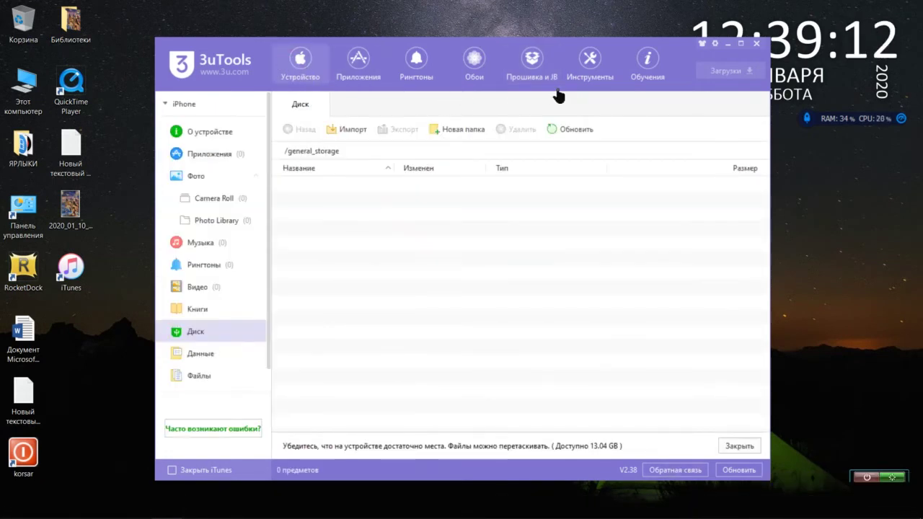
click(591, 75)
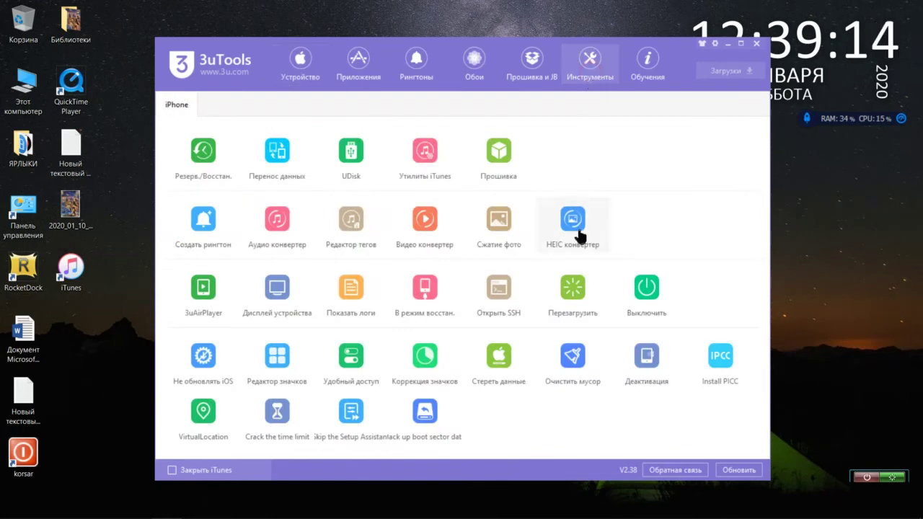
click(434, 296)
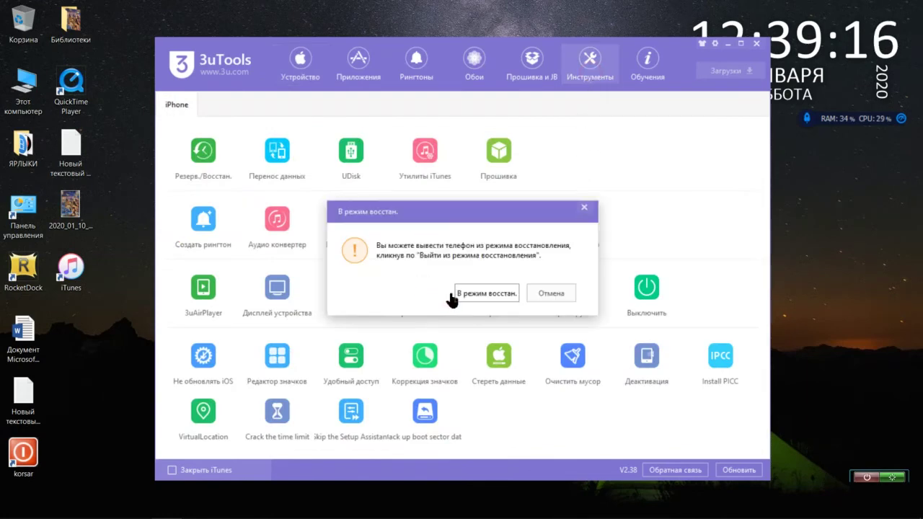
click(464, 296)
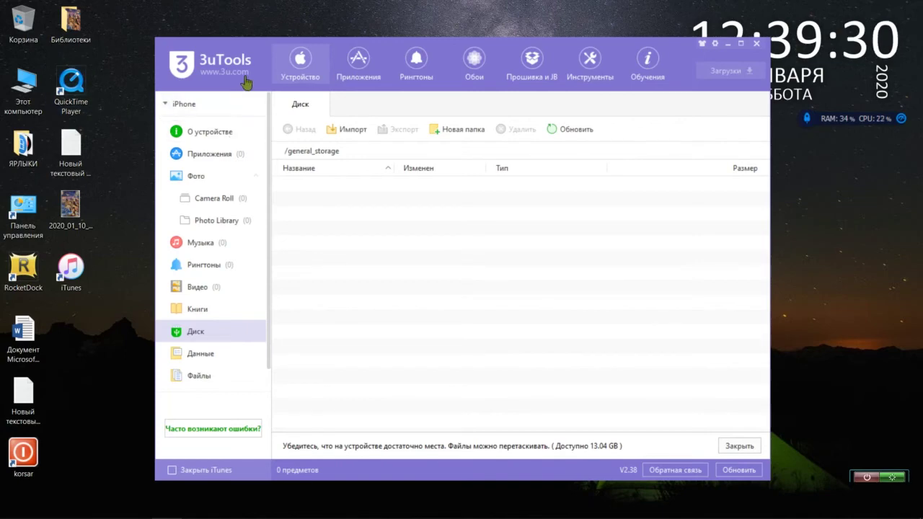
Look at the app catalogue and check the connected iPhone's device information page.
click(343, 75)
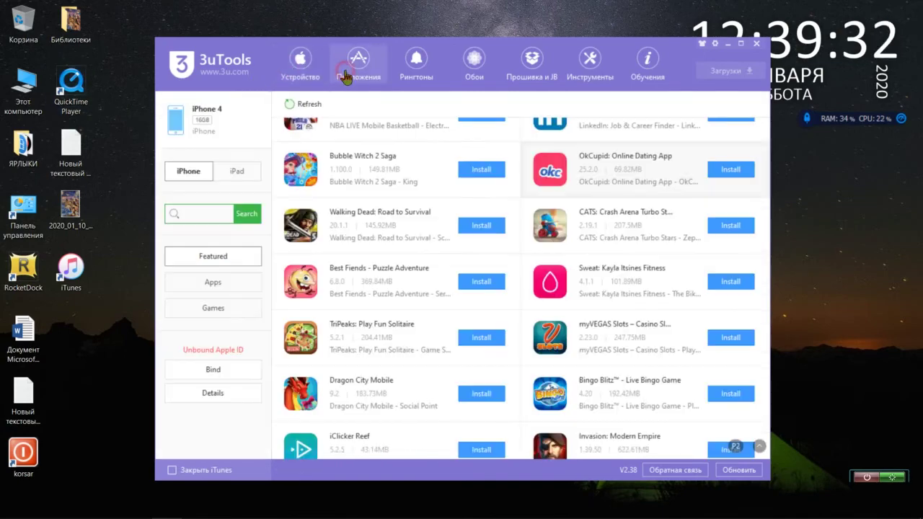
click(307, 79)
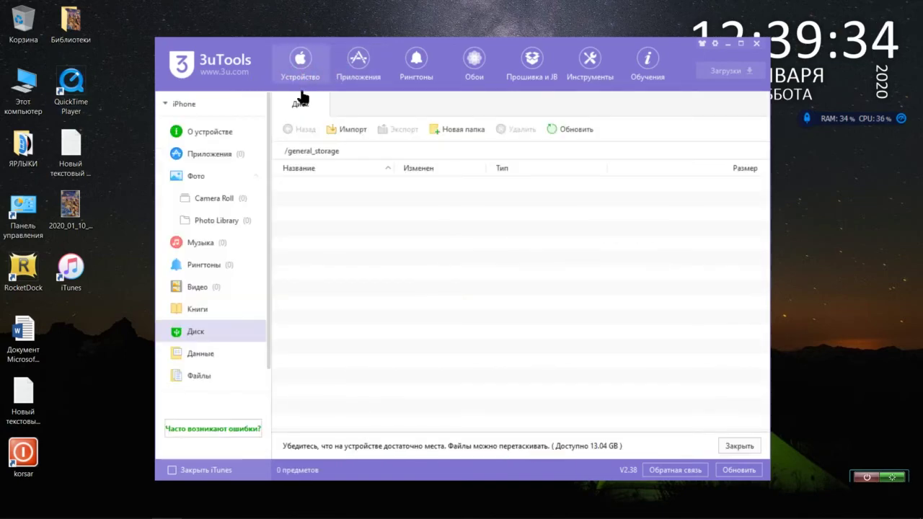
click(232, 132)
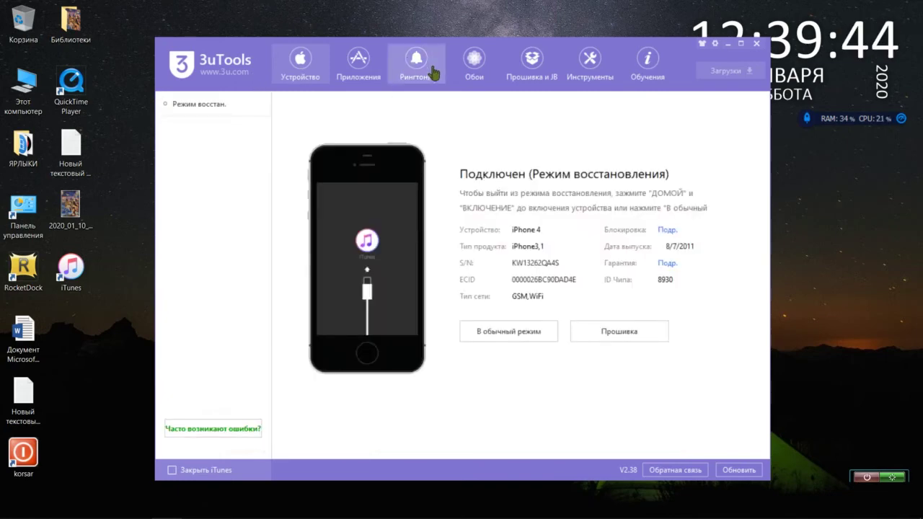
Dismiss the failed advanced flash, try to activate the iPhone in recovery mode and stop the activation.
click(543, 68)
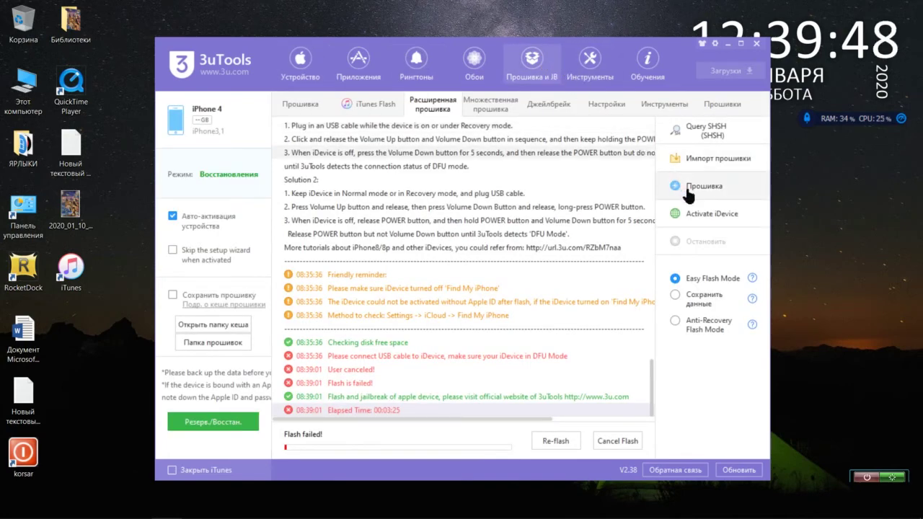
click(601, 443)
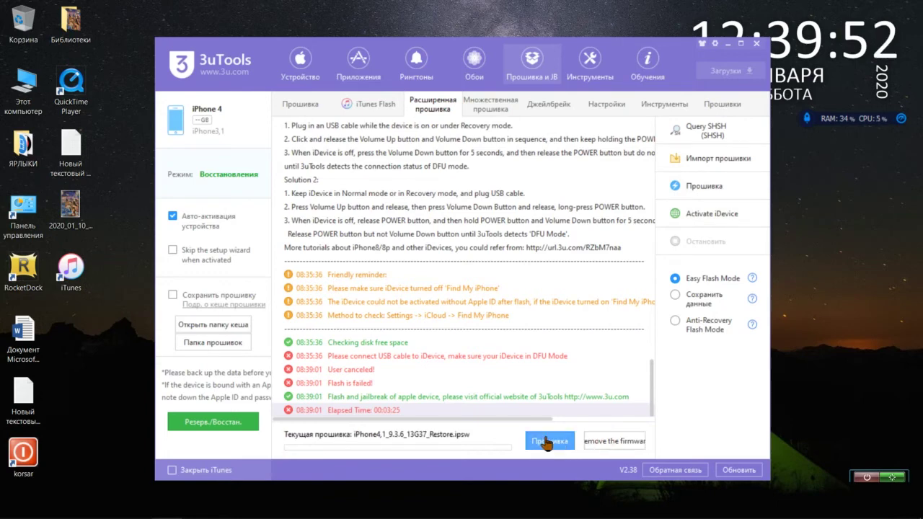
click(696, 212)
click(471, 299)
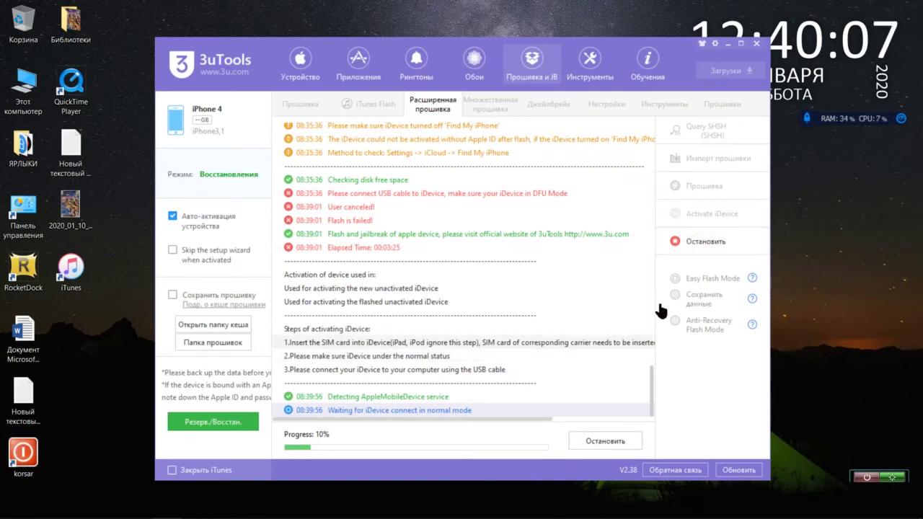
click(610, 440)
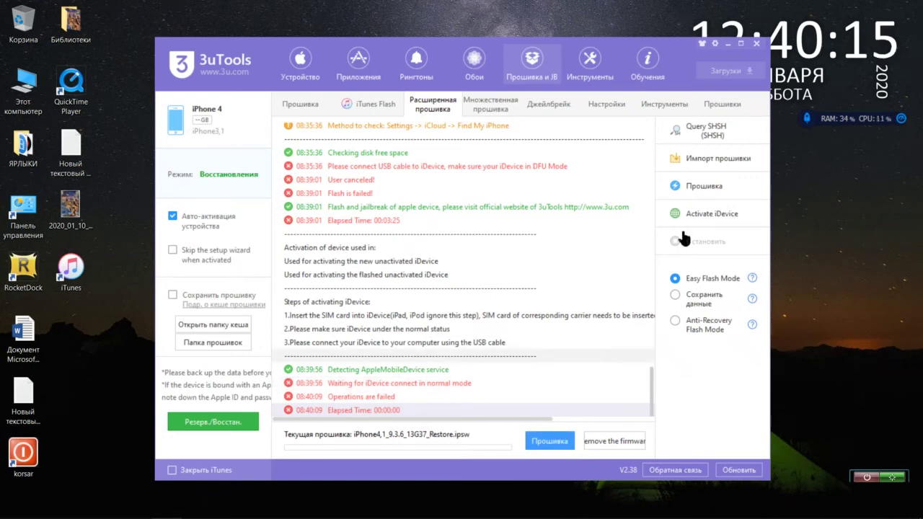
Import the iPhone4,1_9.3.6_13G37_Restore firmware again and try to flash it in Easy Flash Mode.
click(693, 161)
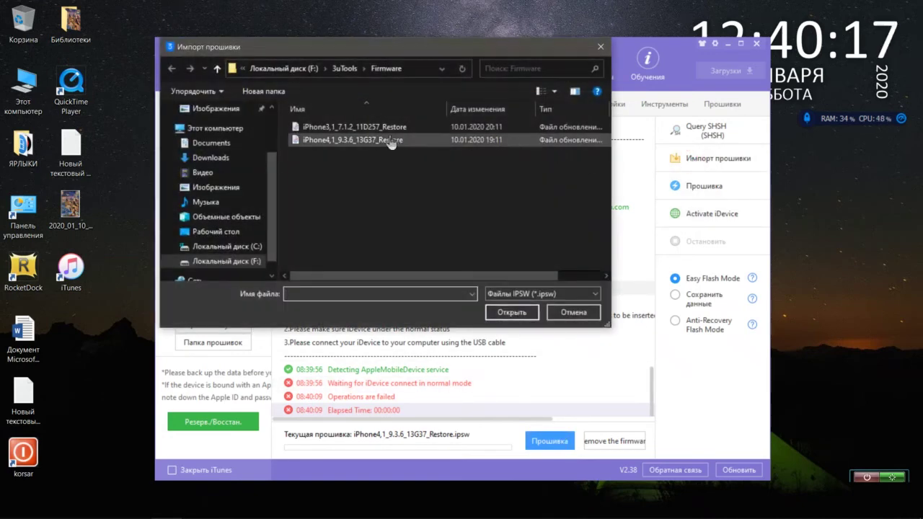
click(399, 142)
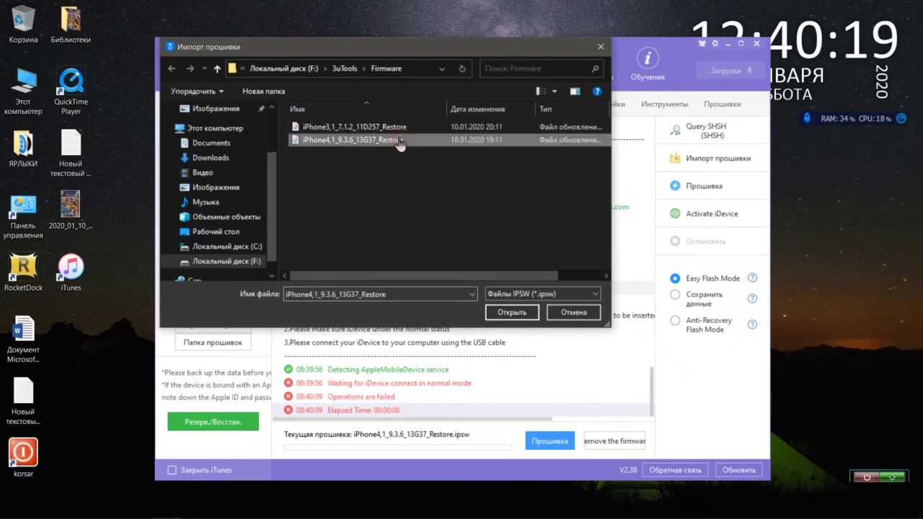
click(508, 314)
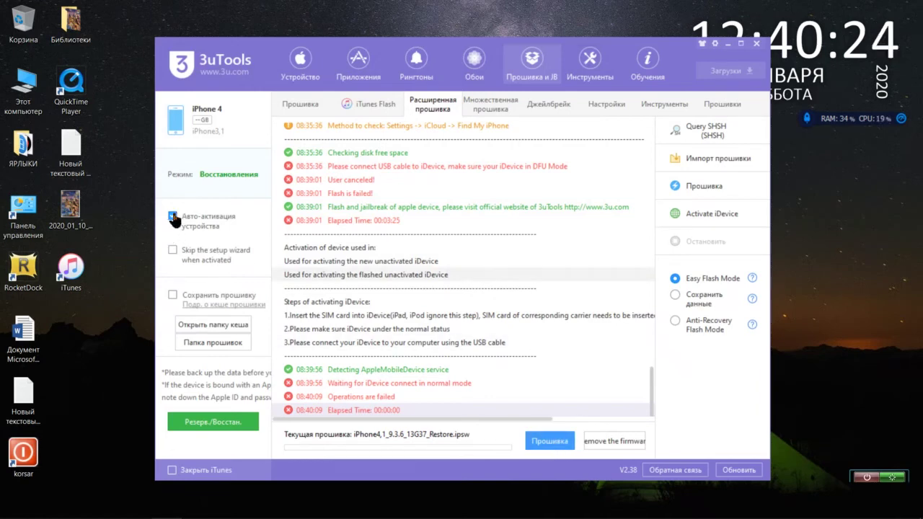
click(543, 440)
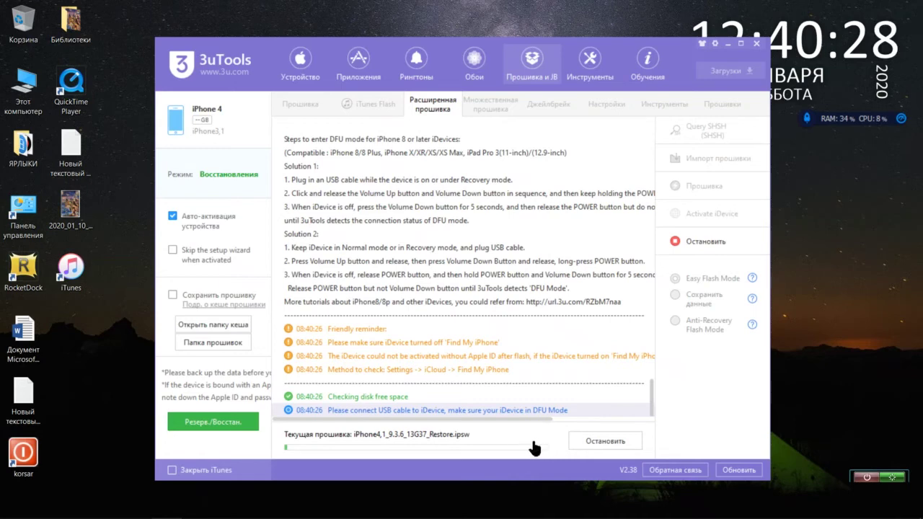
Acknowledge the iTunes flash, flash iPhone3,1_7.1.2_11D257_Restore.ipsw on the basic flashing page in Quick Flash Mode, and collapse the desktop performance monitor.
mouse_move(836, 508)
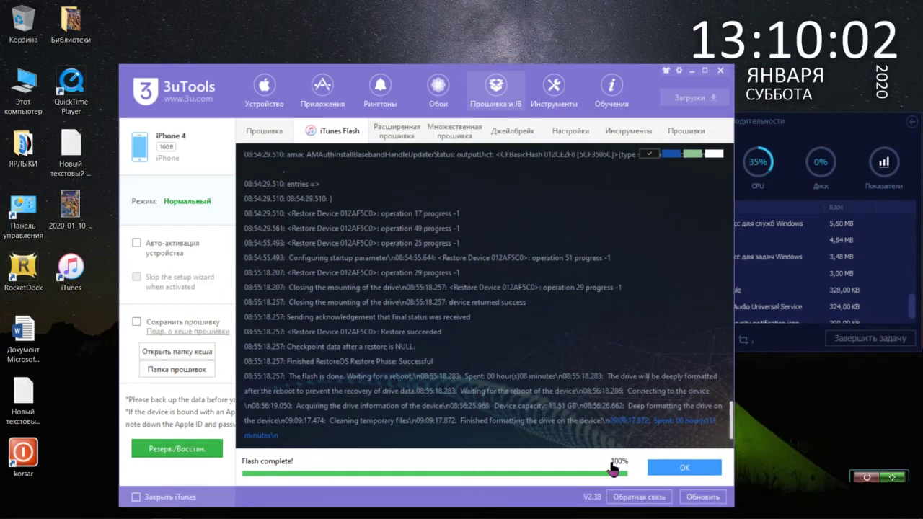
click(707, 468)
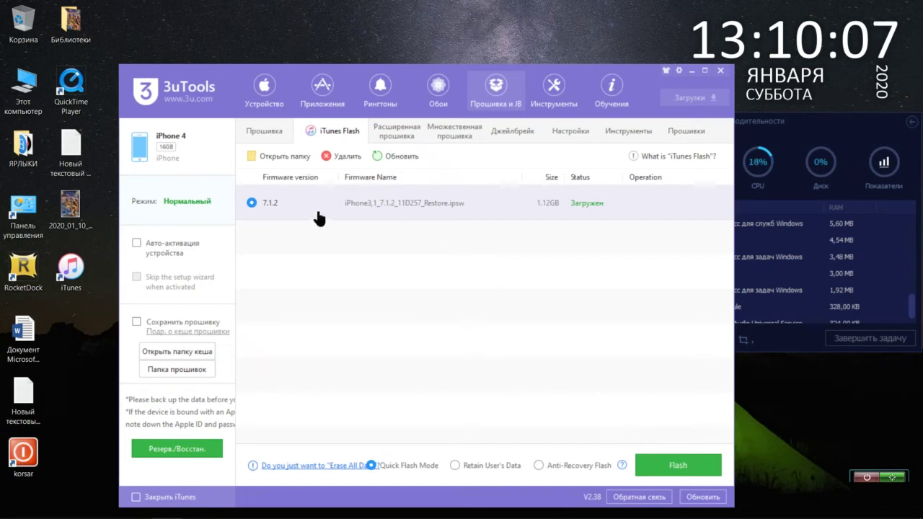
click(272, 132)
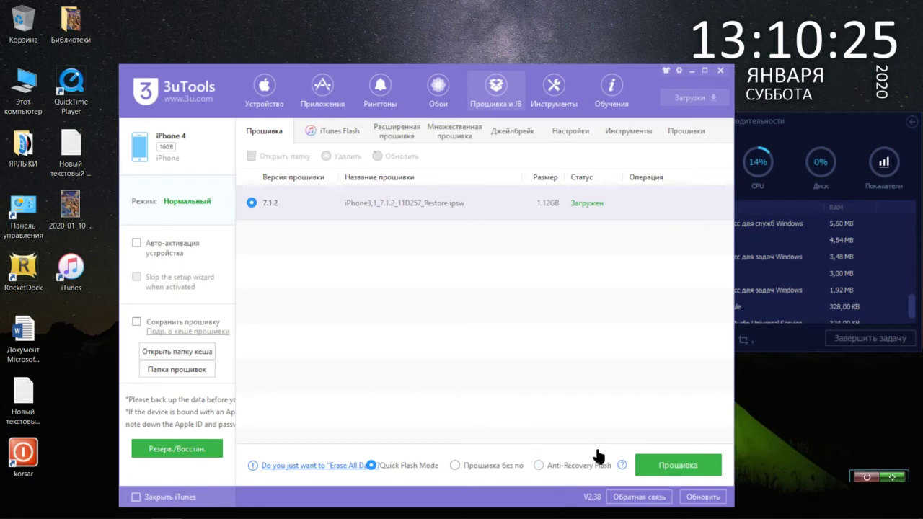
click(680, 468)
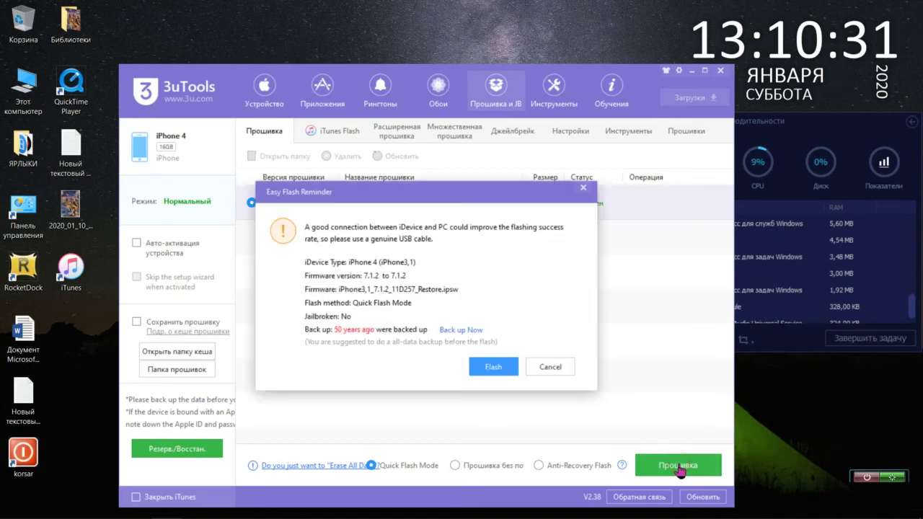
click(477, 369)
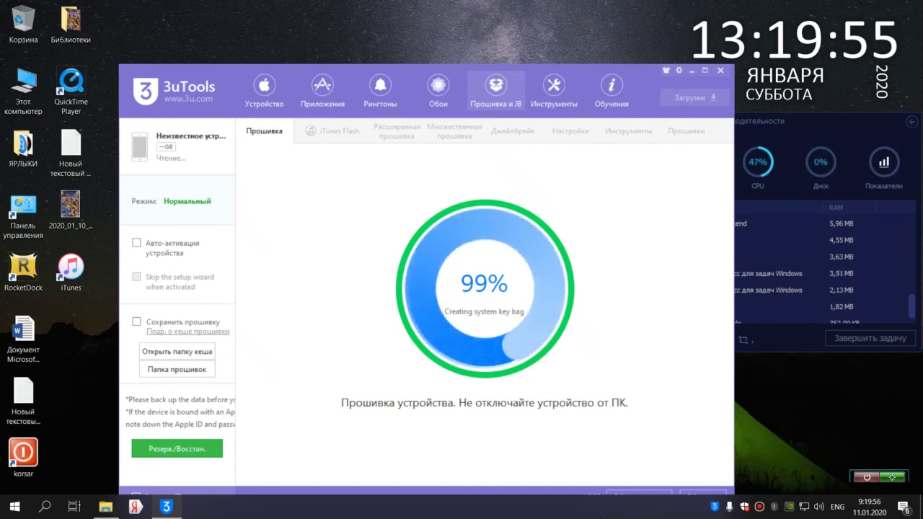
click(912, 122)
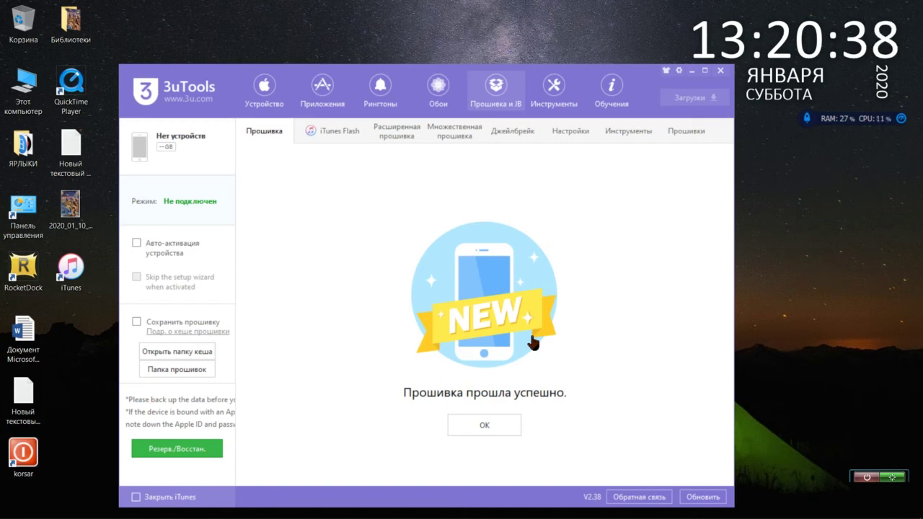
Open the tutorial "Why do I Need to Bind Apple ID Using 3uTools?" in the browser and translate it into Russian.
click(612, 92)
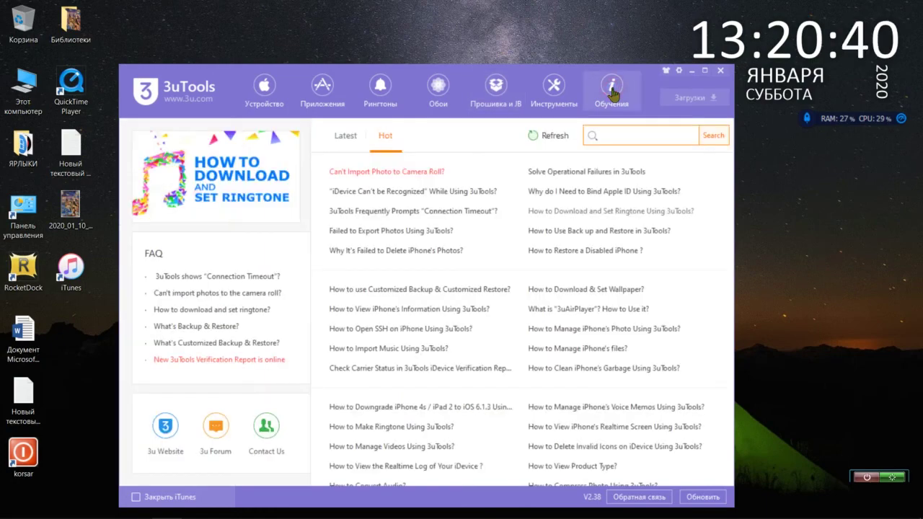
click(596, 195)
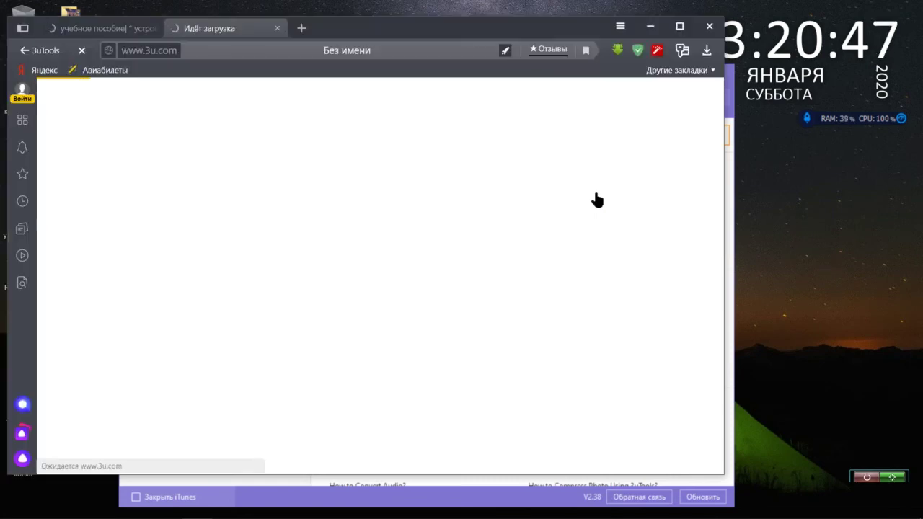
click(153, 29)
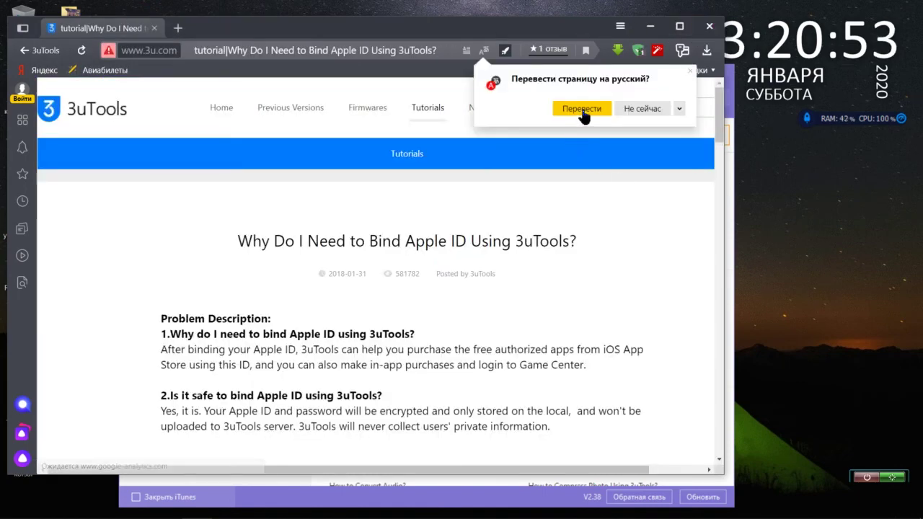
click(583, 109)
Read through the translated tutorial on binding and unbinding an Apple ID down to its related articles and close the browser.
scroll(604, 177, down, 3)
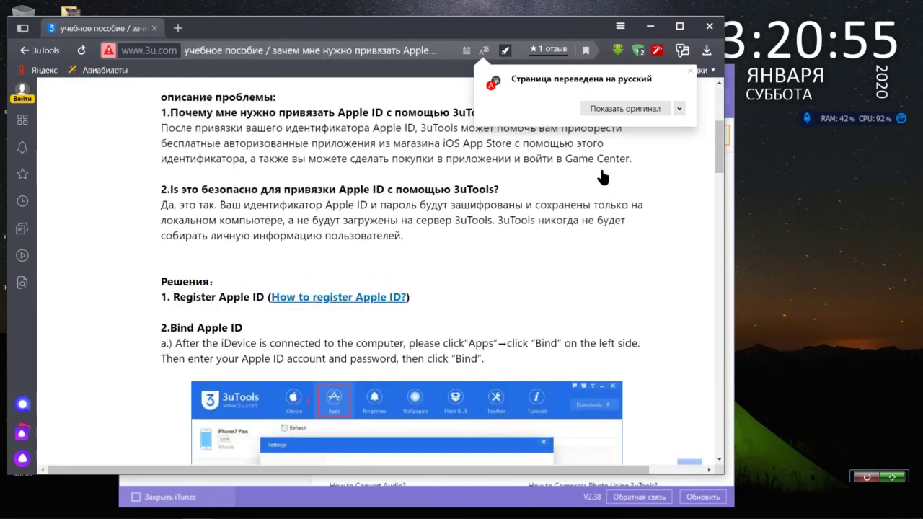
scroll(604, 177, down, 9)
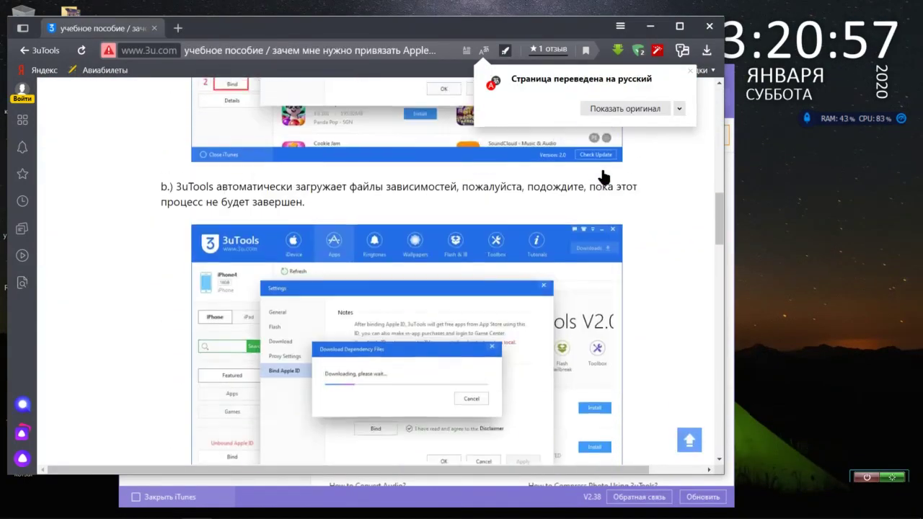
scroll(604, 177, down, 3)
scroll(604, 177, up, 3)
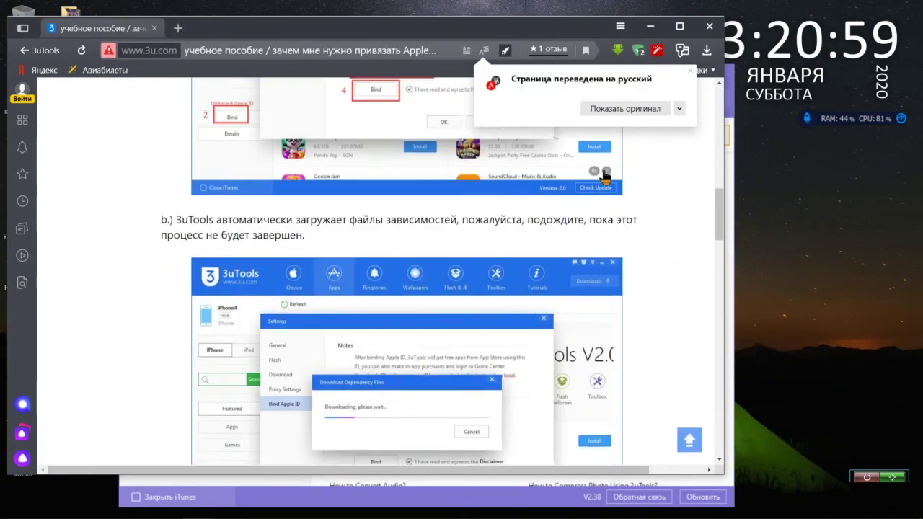
scroll(605, 178, up, 2)
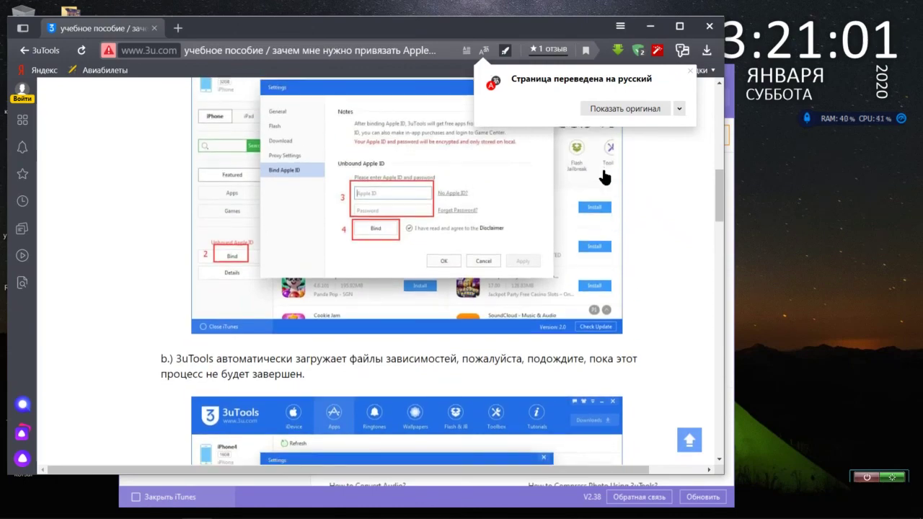
scroll(604, 177, down, 10)
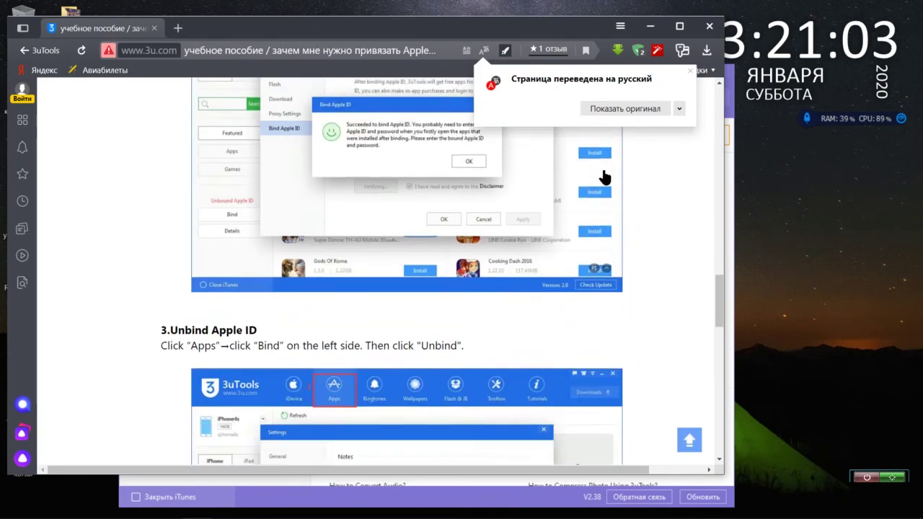
scroll(604, 177, down, 8)
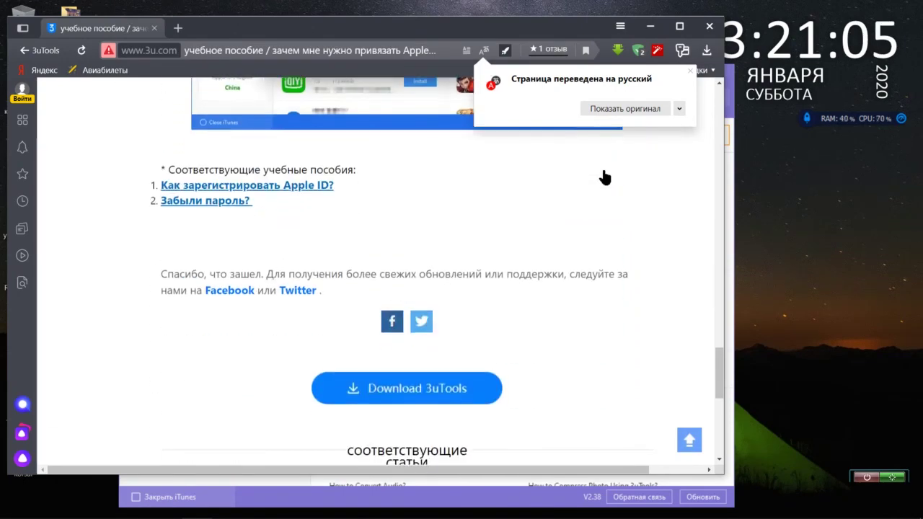
scroll(604, 178, down, 5)
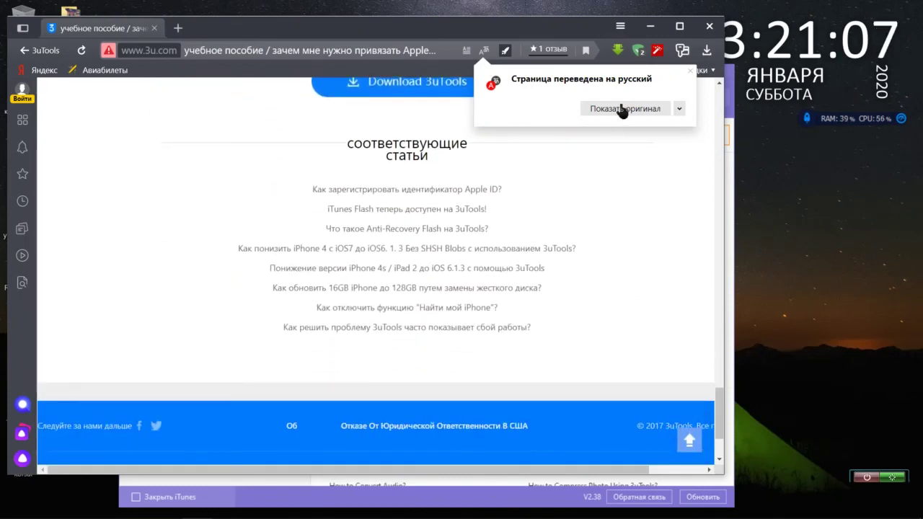
click(710, 26)
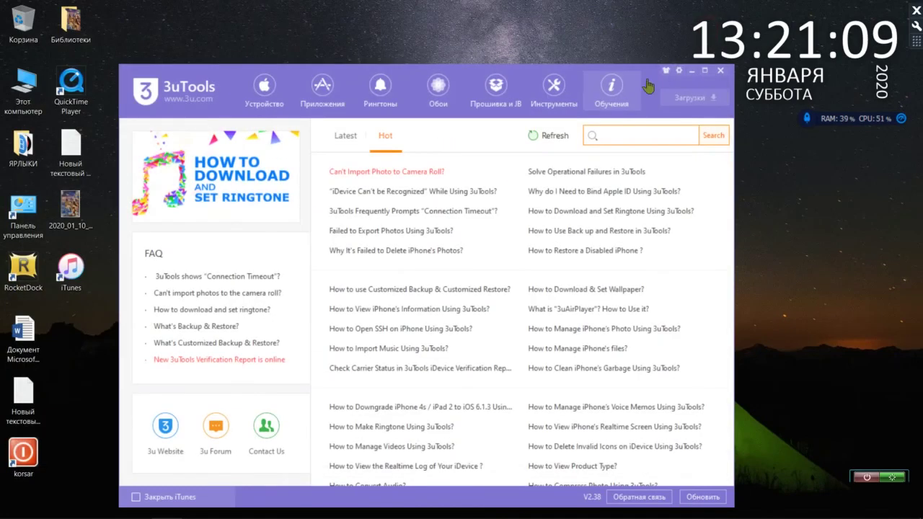
Review the device, apps, ringtones and wallpapers pages while the iPhone reconnects.
click(331, 105)
click(265, 108)
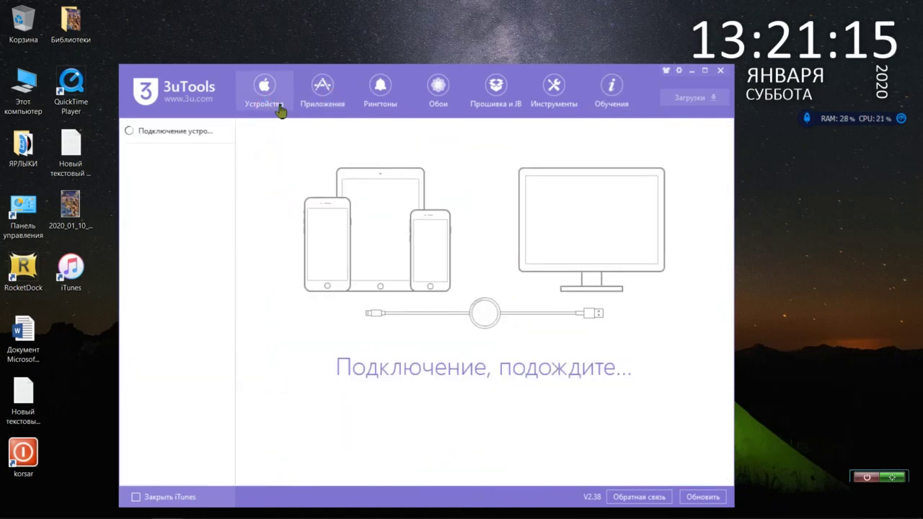
click(321, 99)
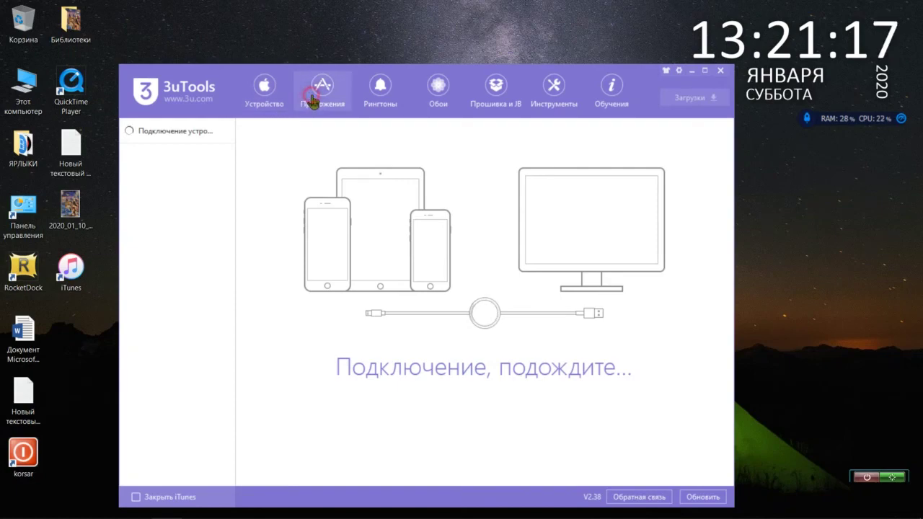
click(380, 89)
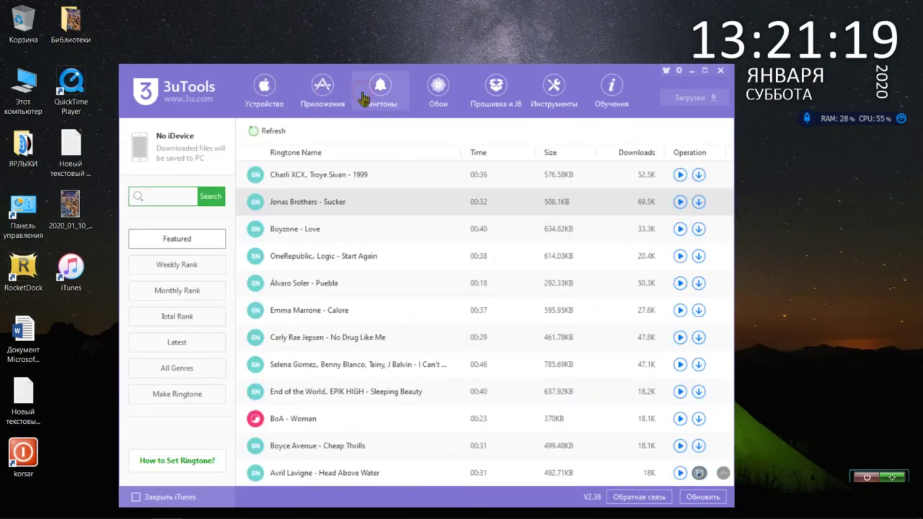
scroll(398, 171, down, 3)
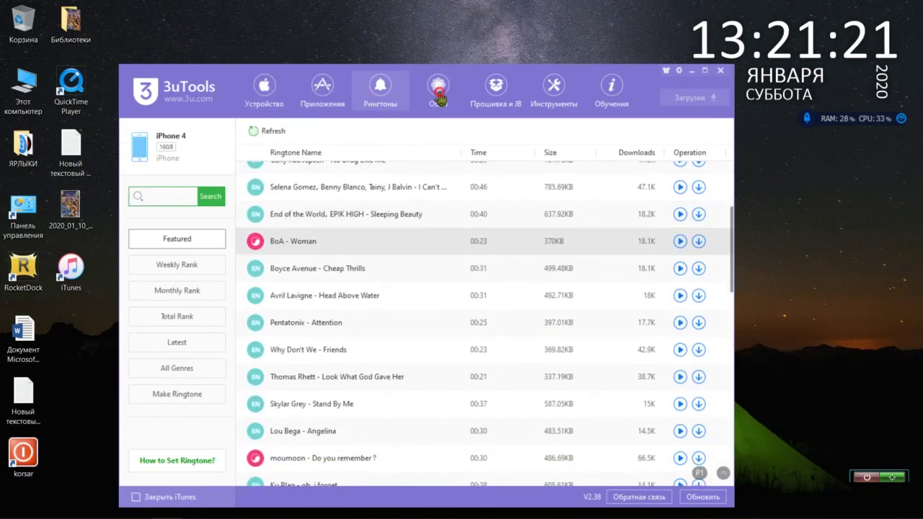
click(438, 90)
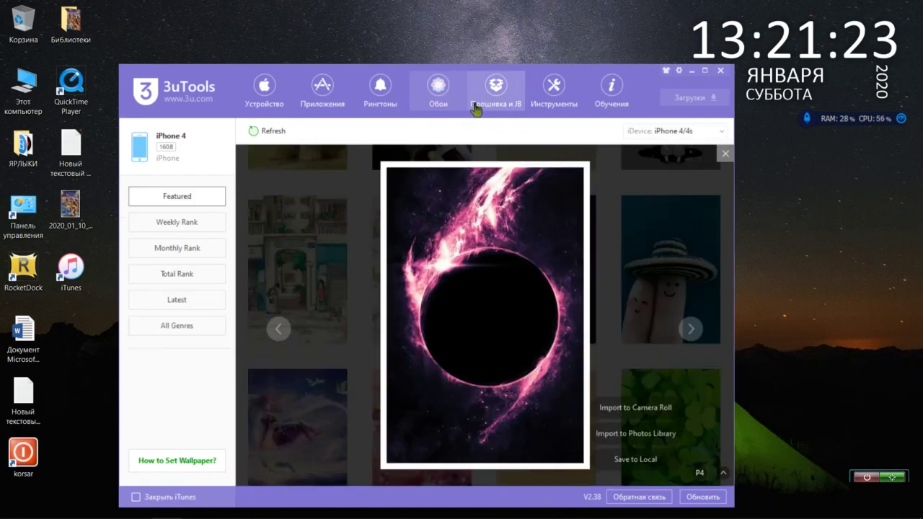
Try to import the black-hole wallpaper to the Camera Roll and start device activation with the "Activate only" option.
click(624, 410)
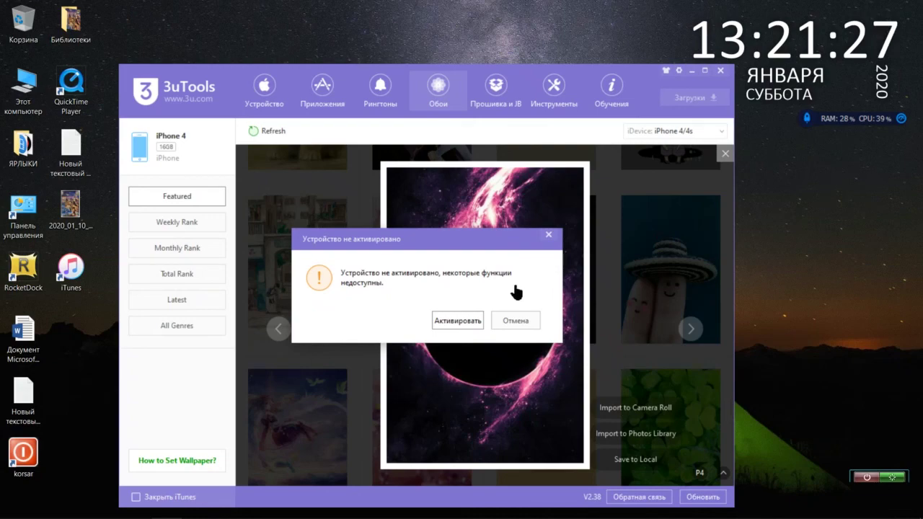
click(478, 323)
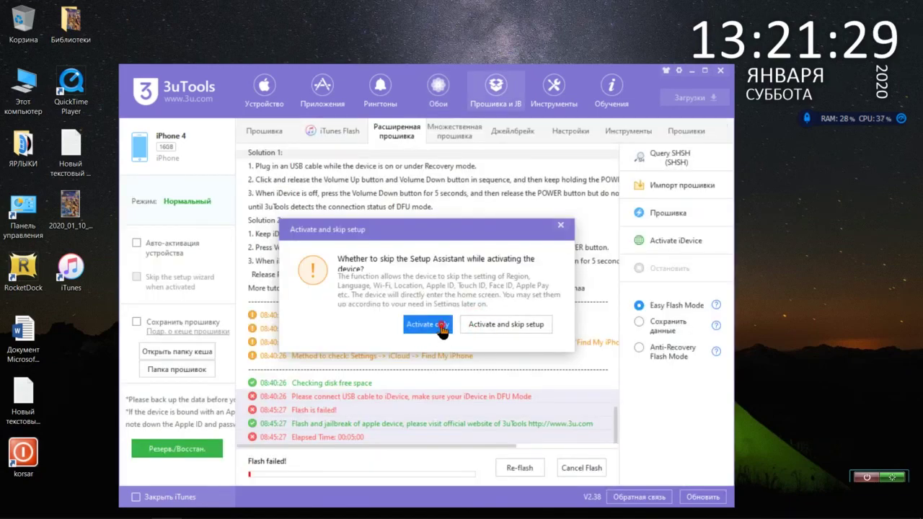
click(436, 325)
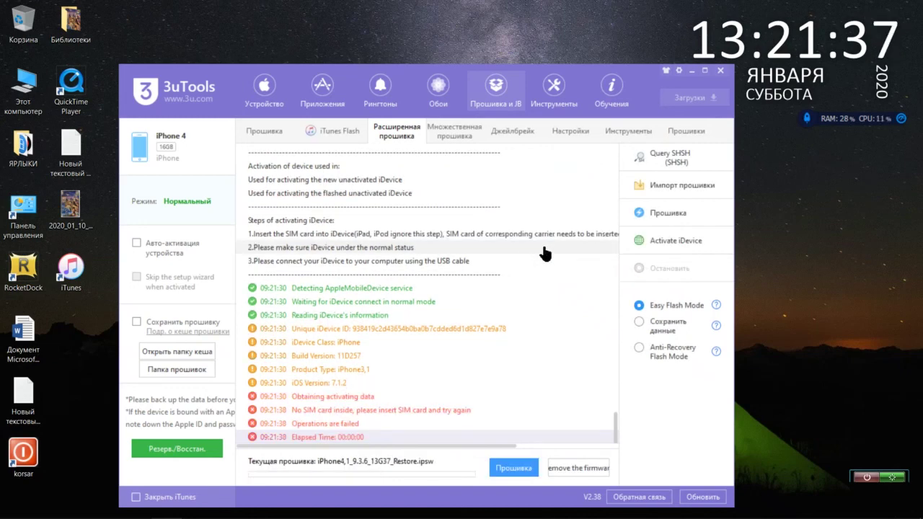
Try to open the iPhone's installed apps from its device page, retry activation without skipping setup, and return to the device overview.
click(185, 146)
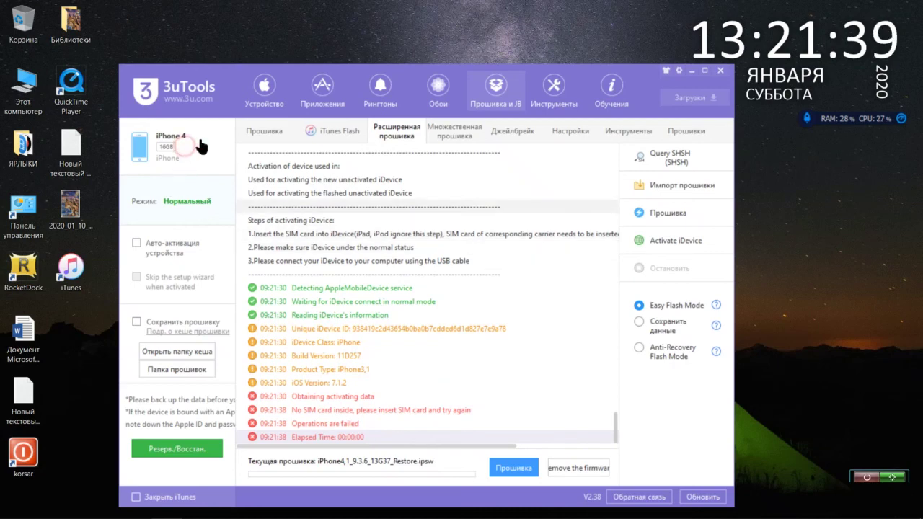
click(264, 100)
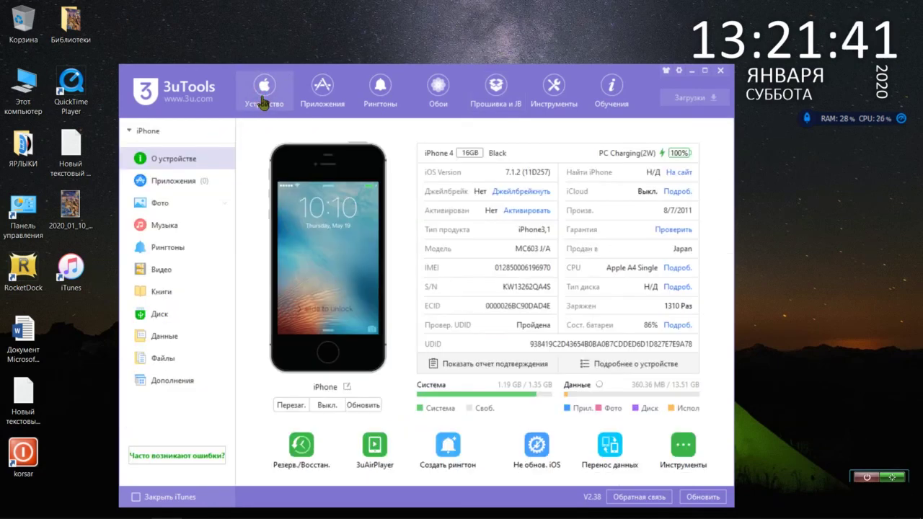
click(214, 182)
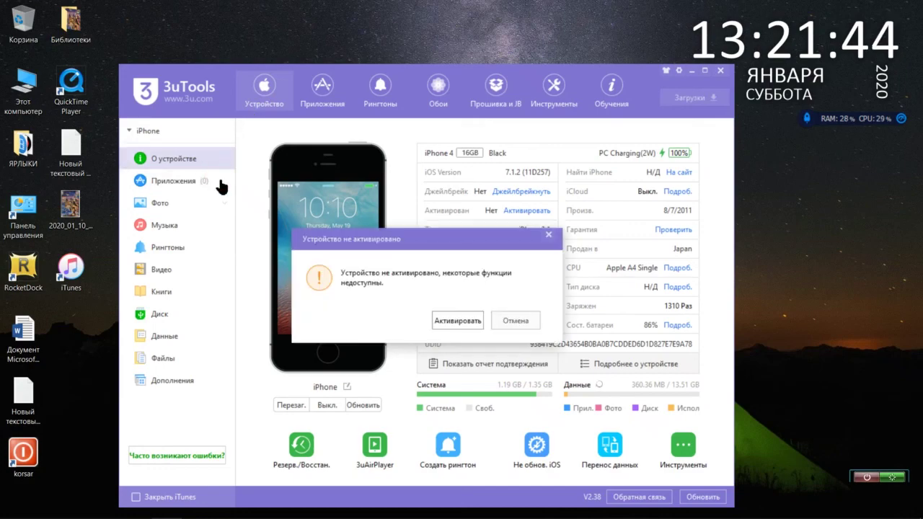
click(457, 321)
click(406, 330)
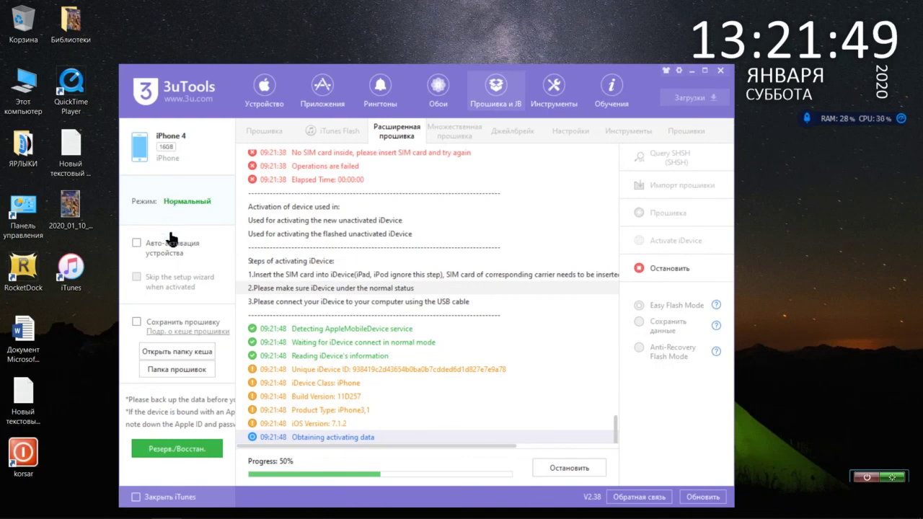
click(272, 110)
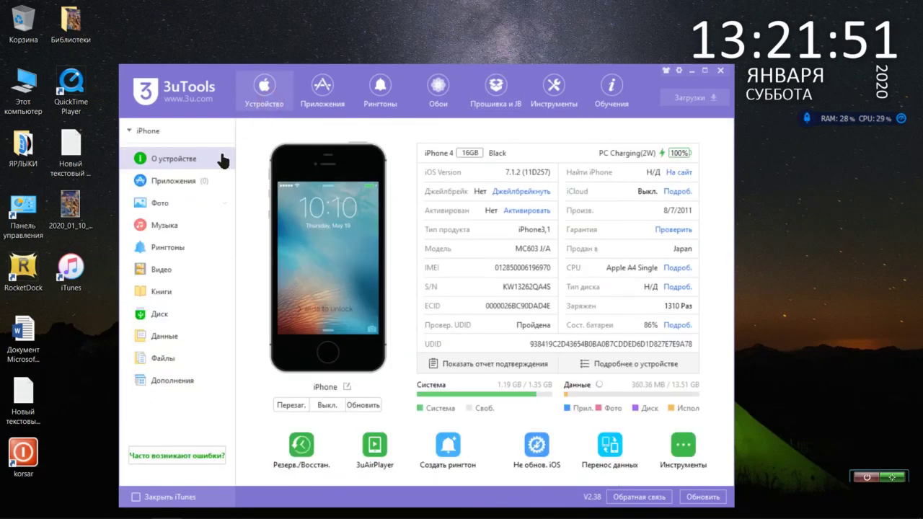